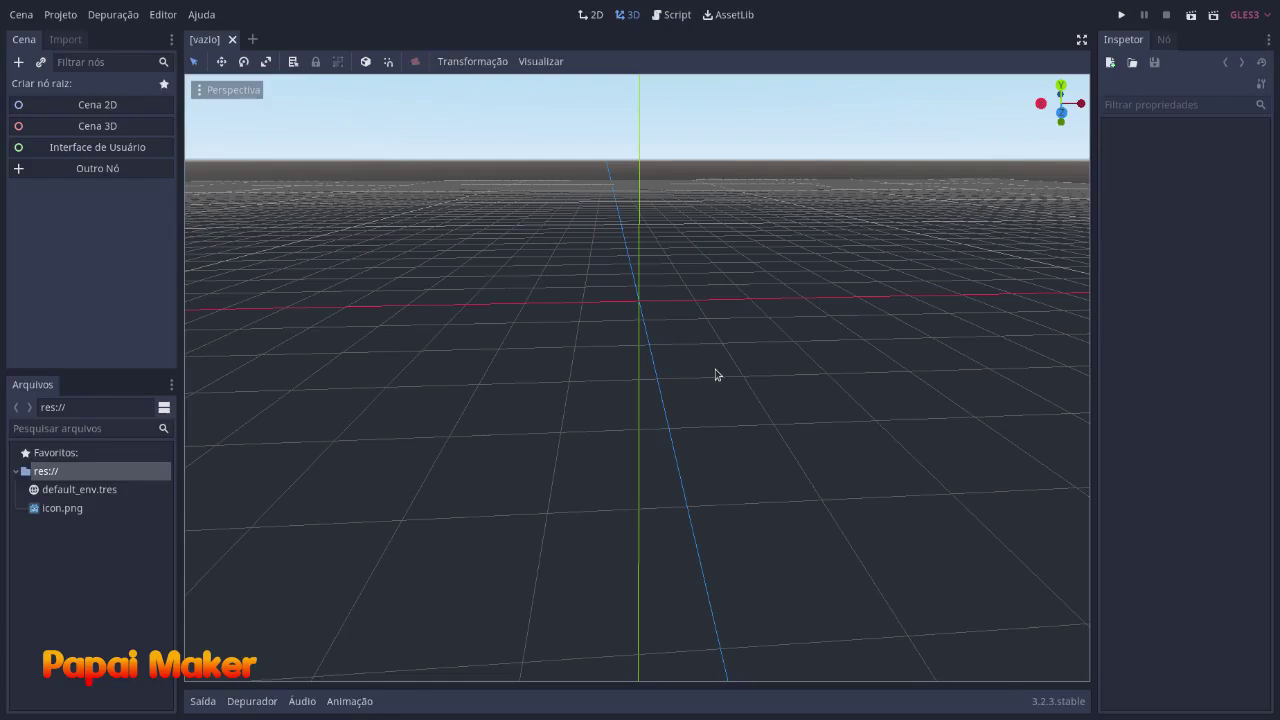
Create a 3D scene root node for the empty scene.
middle_drag(715, 371, 759, 389)
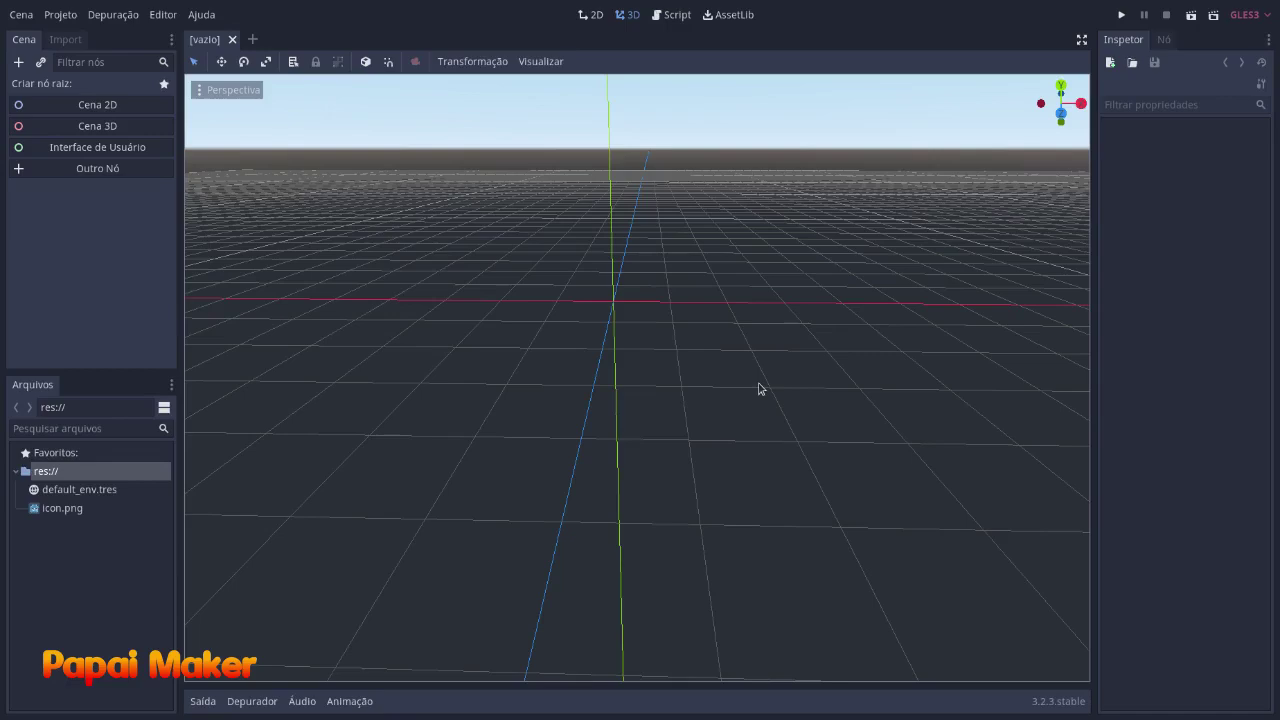
middle_drag(643, 229, 659, 375)
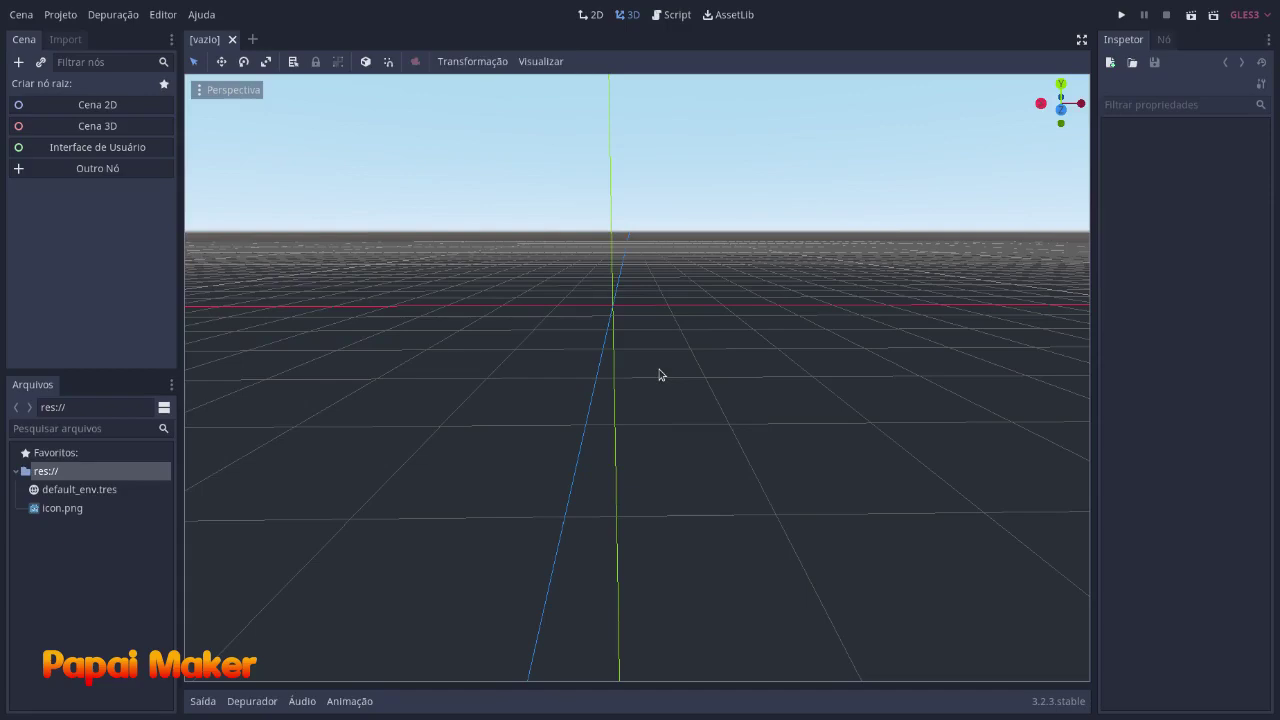
mouse_move(659, 370)
middle_down()
mouse_move(644, 366)
mouse_move(656, 377)
middle_up()
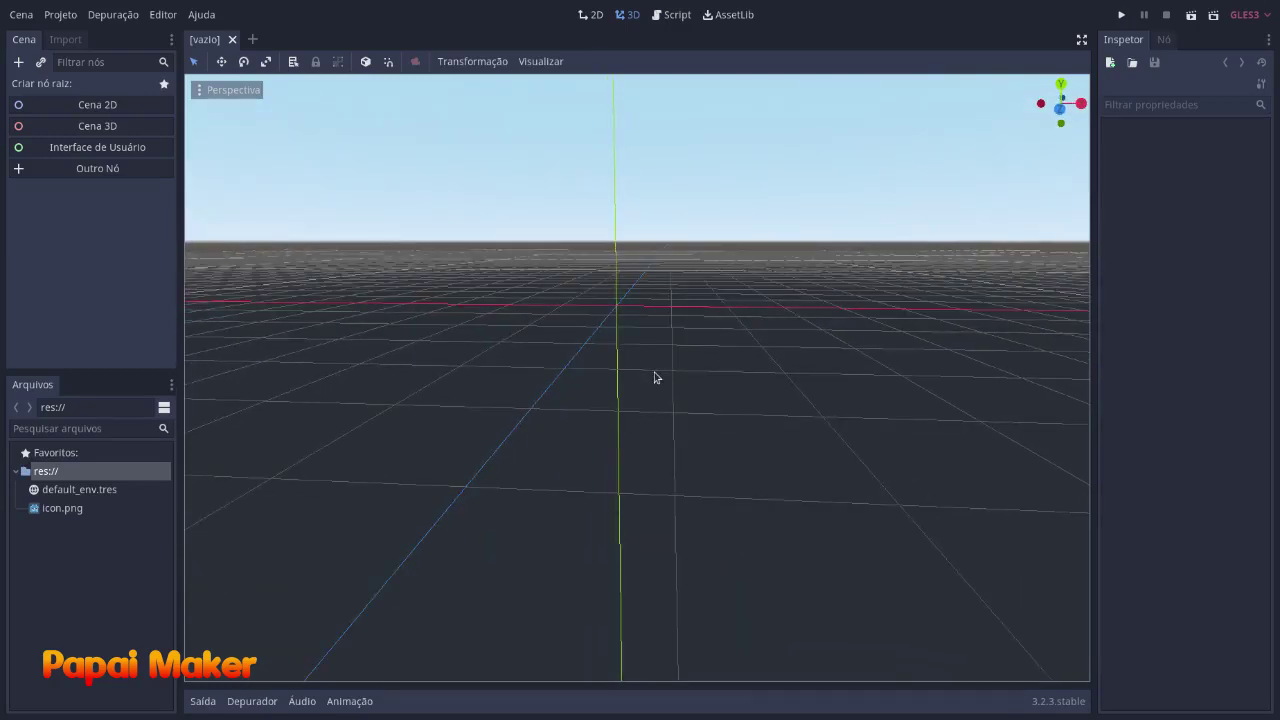
middle_drag(689, 314, 688, 344)
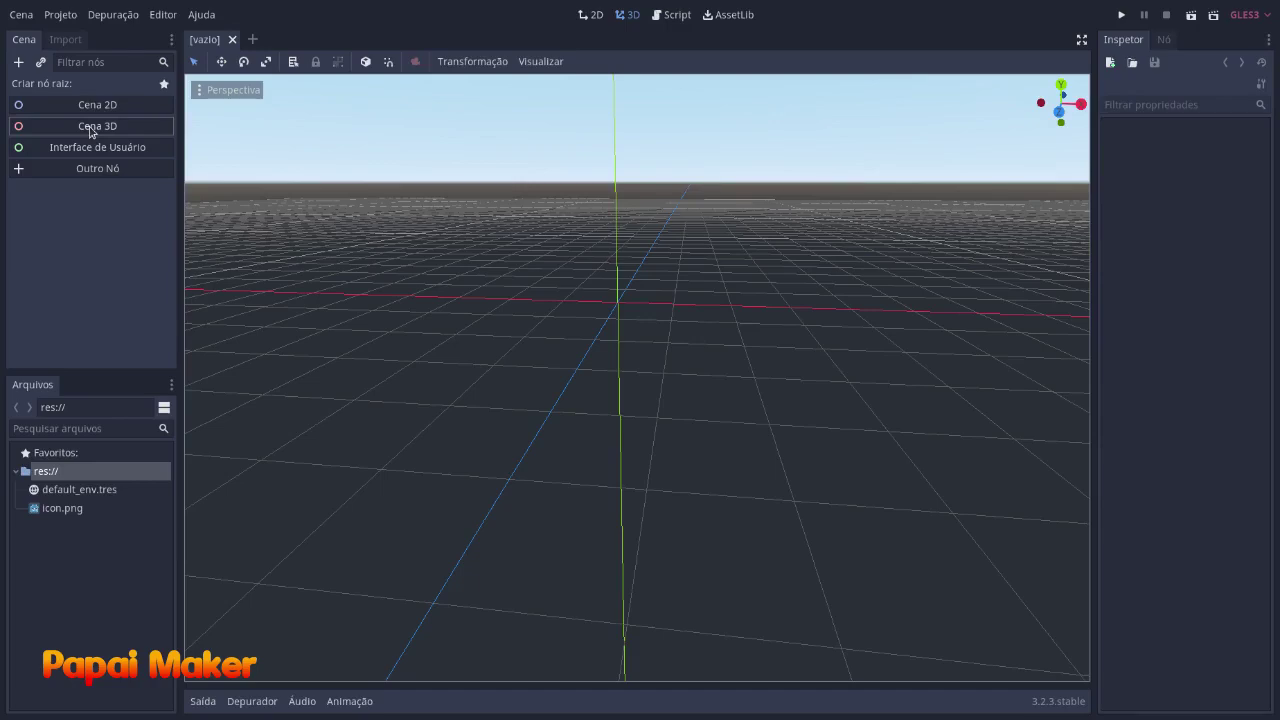
middle_drag(721, 312, 721, 358)
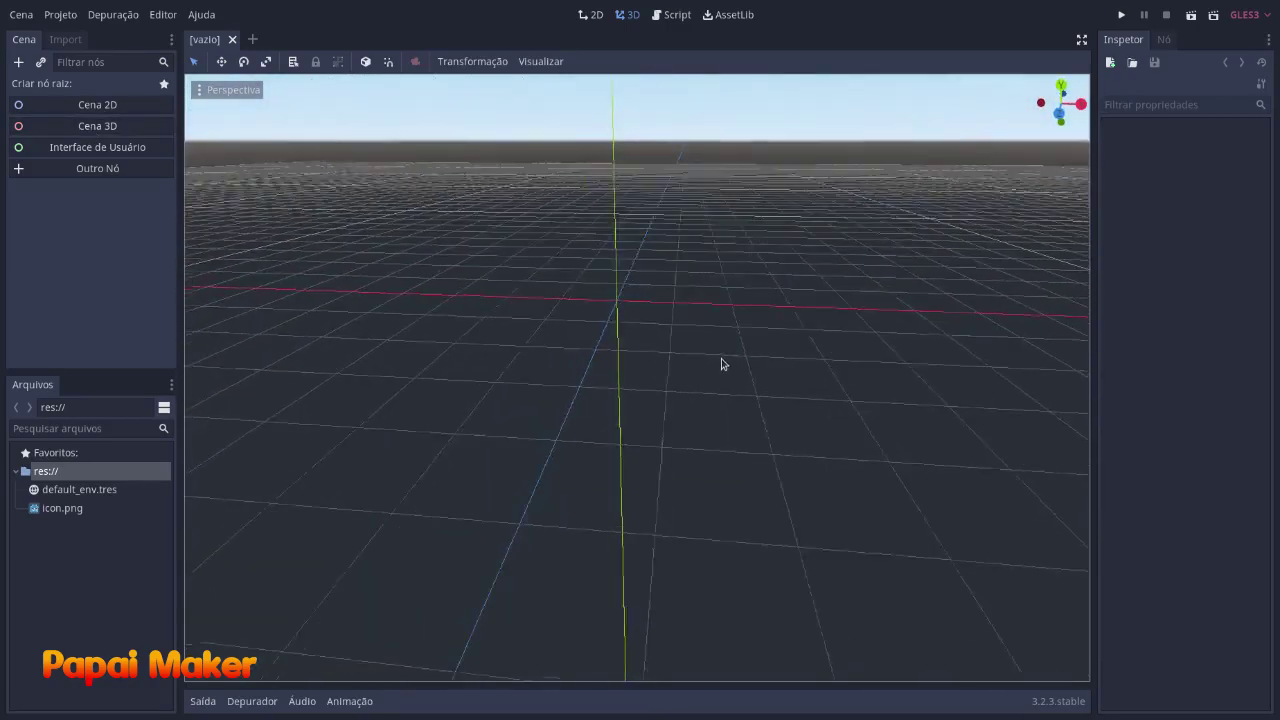
click(64, 128)
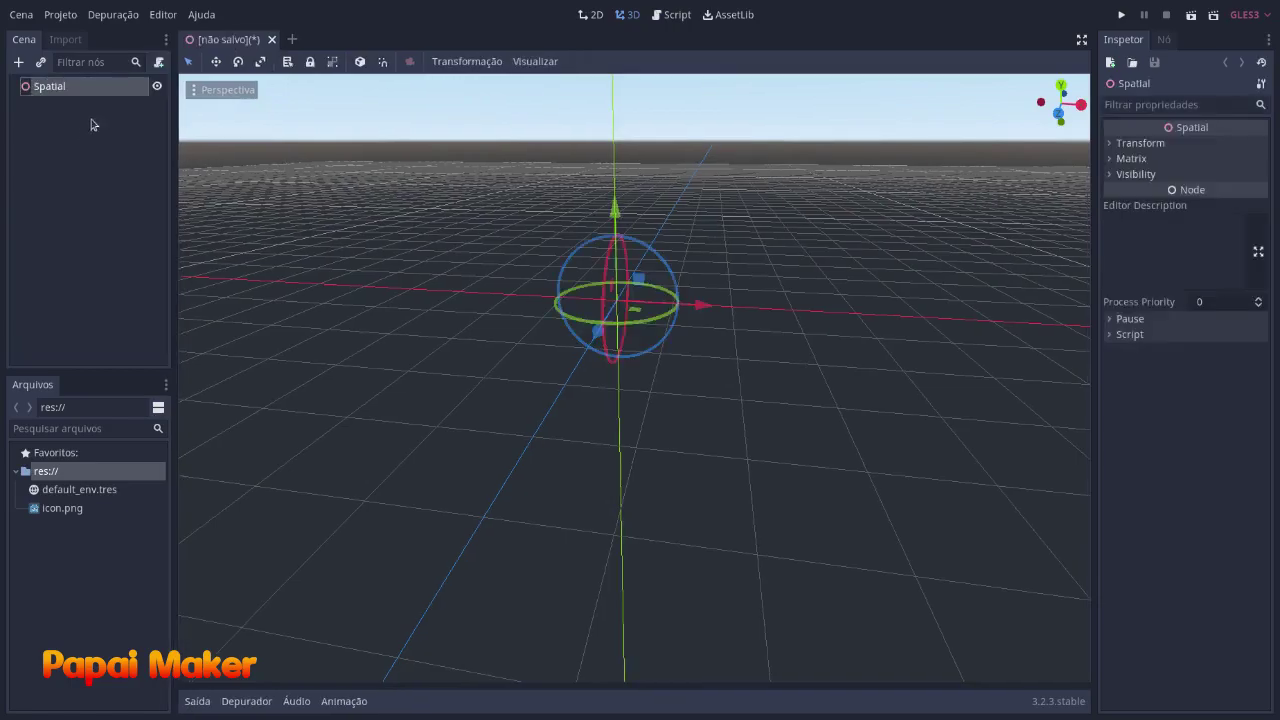
Examine the root node's transform gizmo and the X, Y and Z axes from several angles.
middle_drag(731, 368, 703, 366)
scroll(778, 414, down, 3)
scroll(754, 400, up, 4)
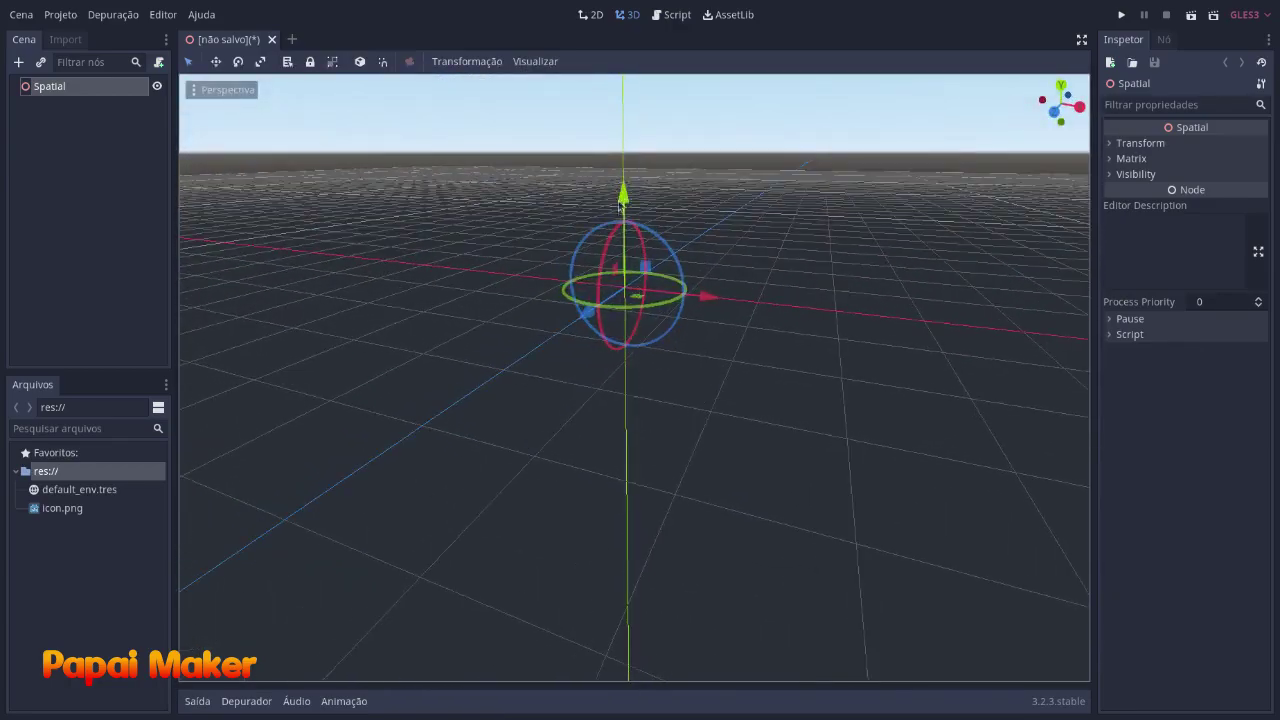
middle_drag(746, 323, 629, 366)
middle_drag(478, 266, 700, 380)
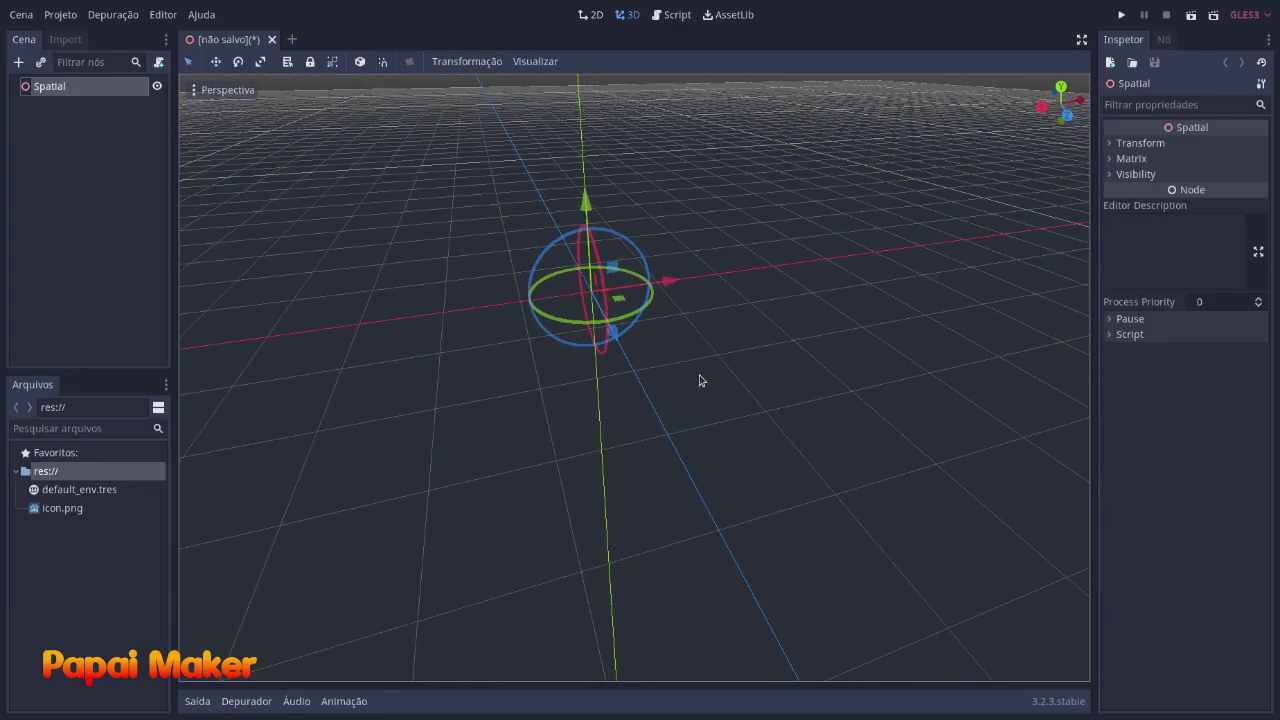
middle_drag(797, 329, 687, 352)
scroll(646, 397, down, 2)
scroll(646, 397, up, 2)
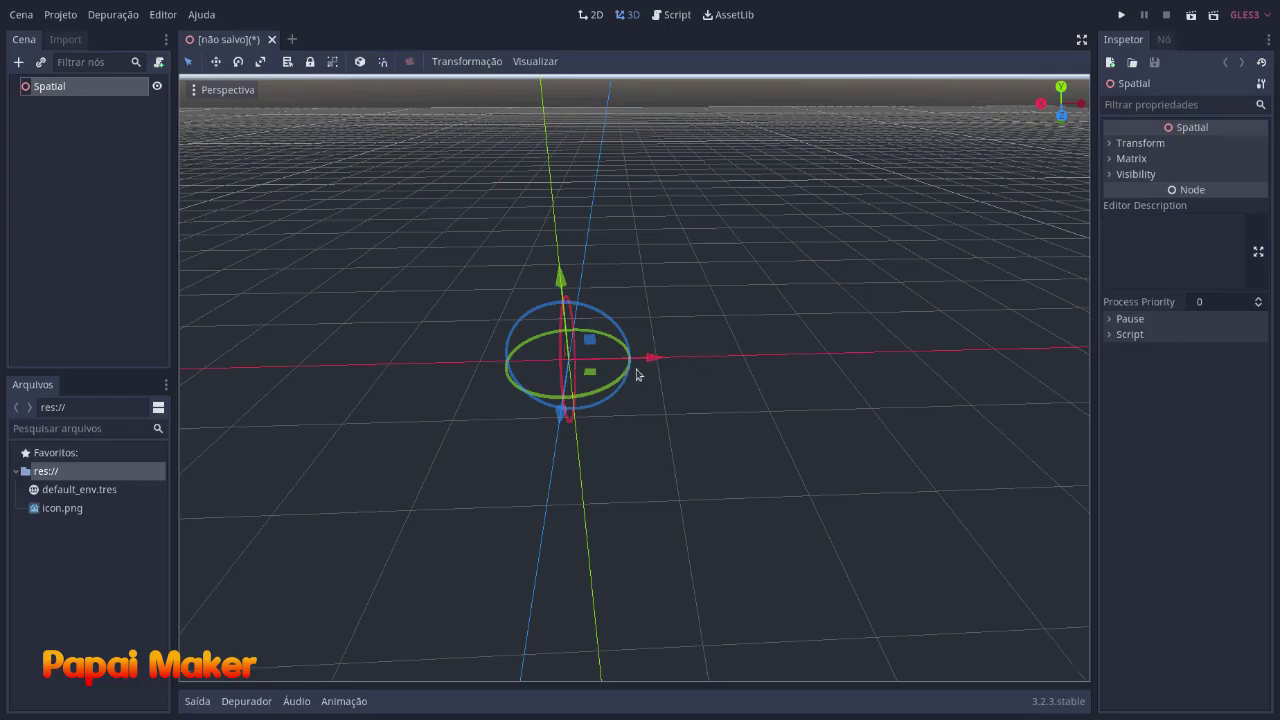
middle_drag(637, 371, 530, 386)
scroll(686, 360, up, 3)
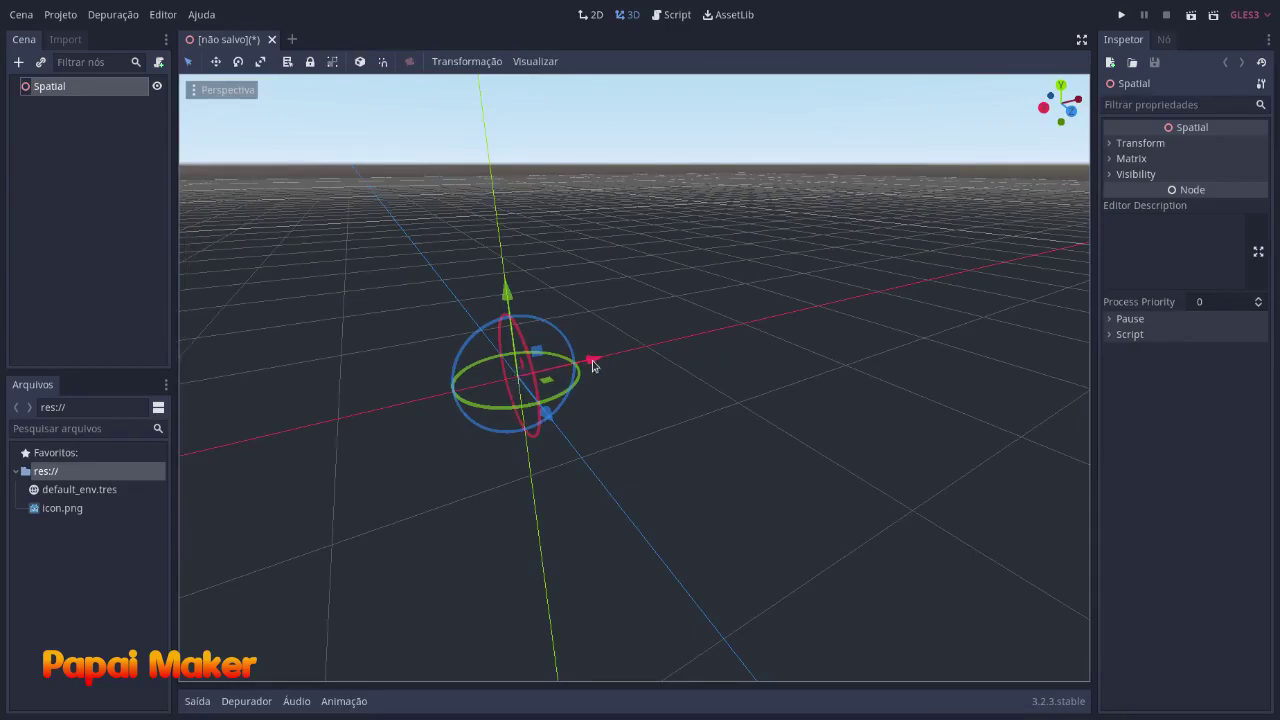
middle_drag(598, 366, 628, 356)
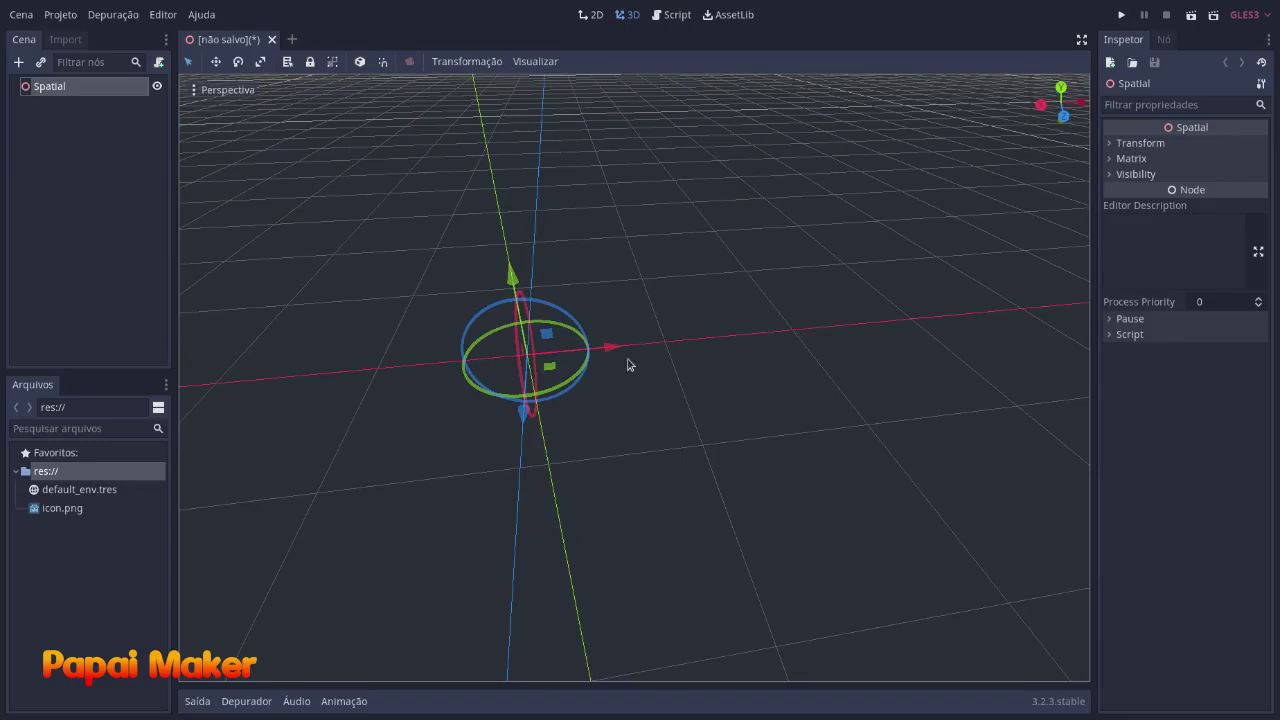
Try moving the root node along its X, Z and Y axes with its Transform values shown, undoing each move.
click(1121, 143)
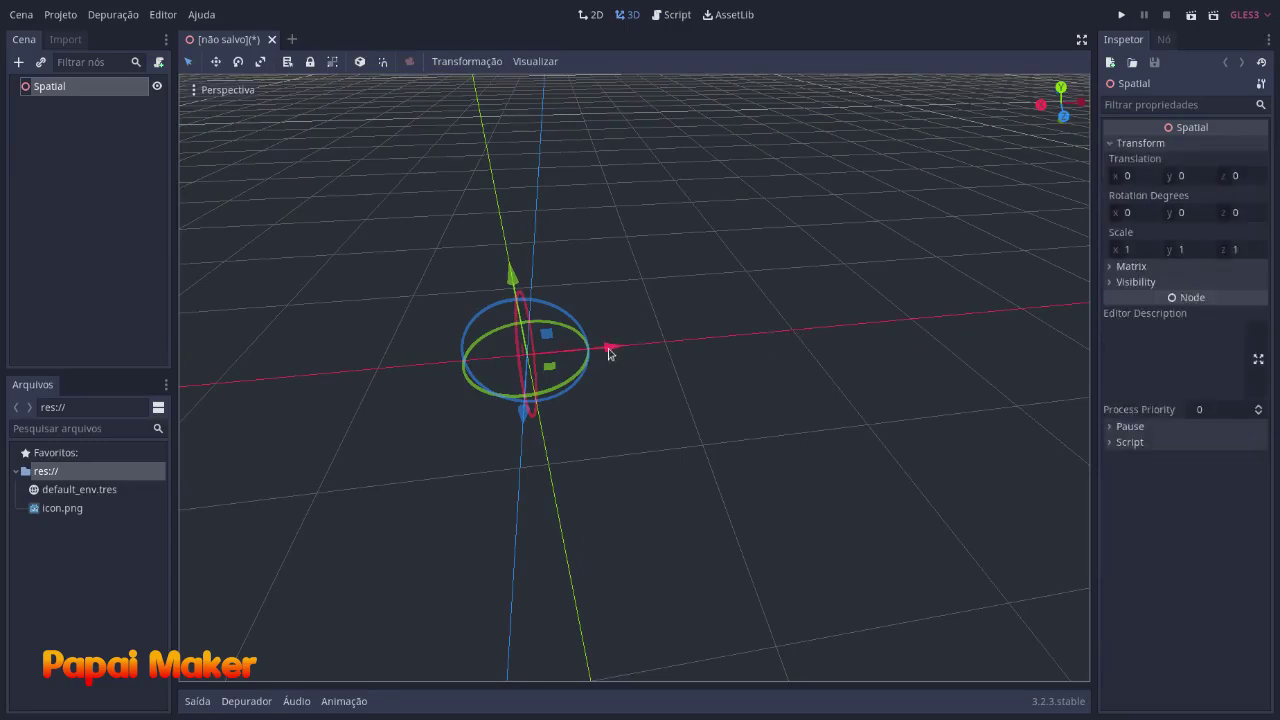
drag(612, 349, 505, 352)
key(ctrl+z)
drag(525, 418, 530, 362)
key(ctrl+z)
middle_drag(633, 294, 643, 260)
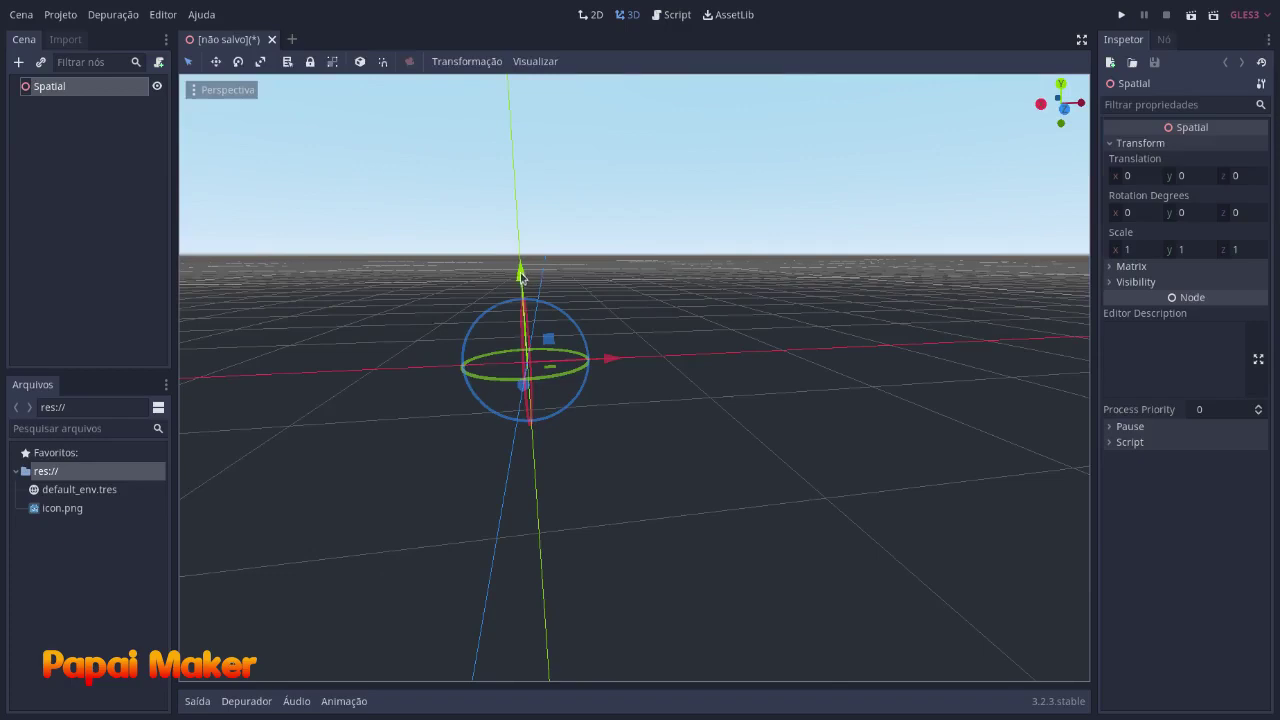
drag(520, 278, 568, 365)
key(ctrl+z)
Rename the root Spatial node as shmup.
click(690, 389)
middle_drag(690, 389, 688, 432)
click(58, 91)
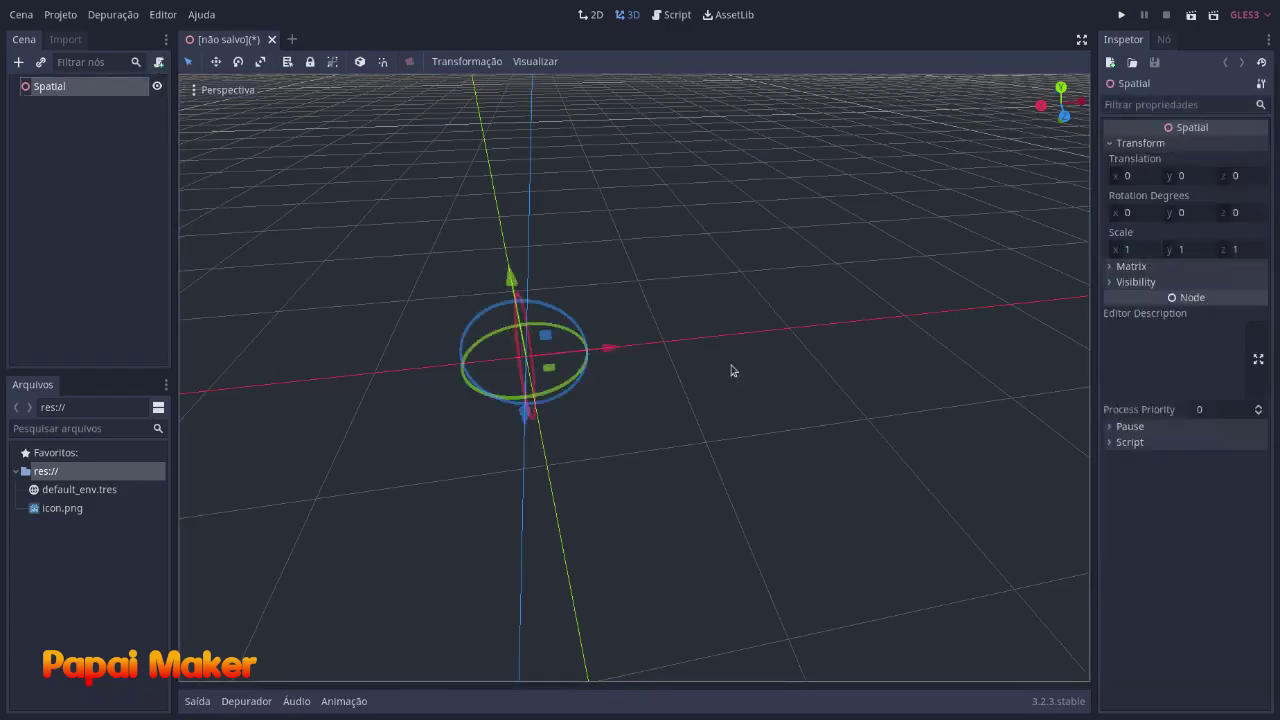
middle_drag(660, 403, 831, 417)
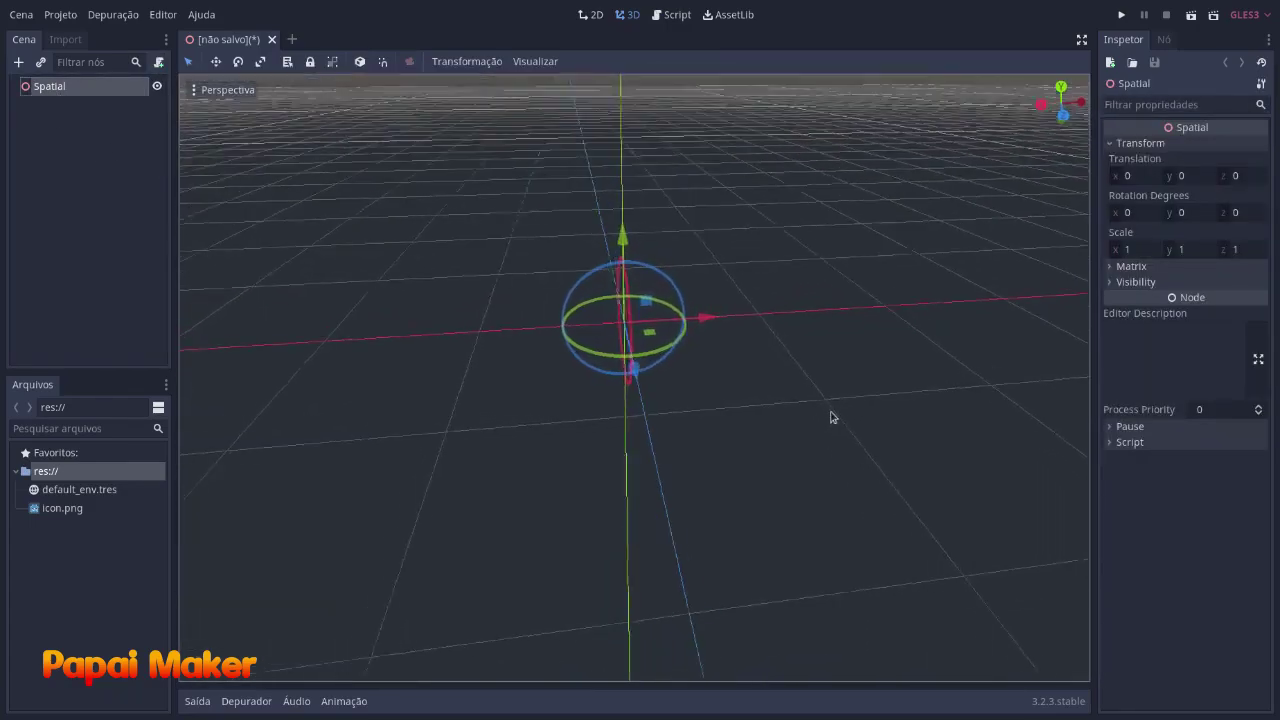
double_click(50, 87)
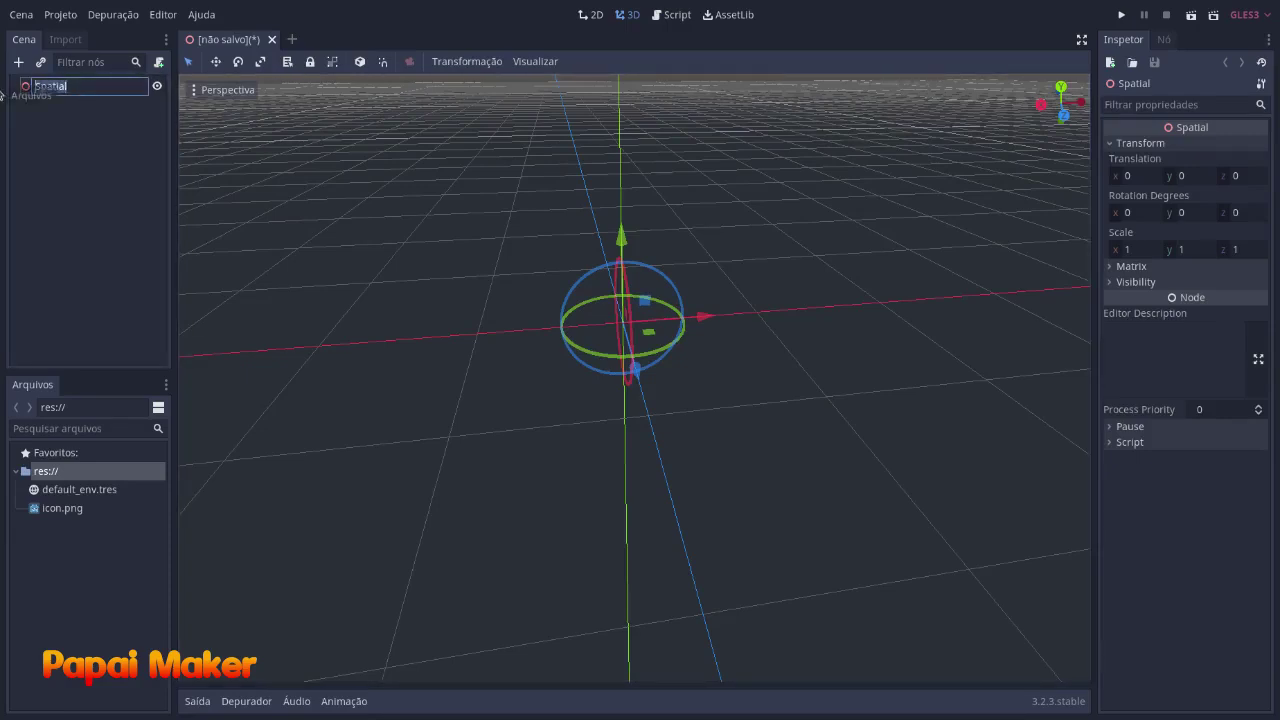
text(chaup)
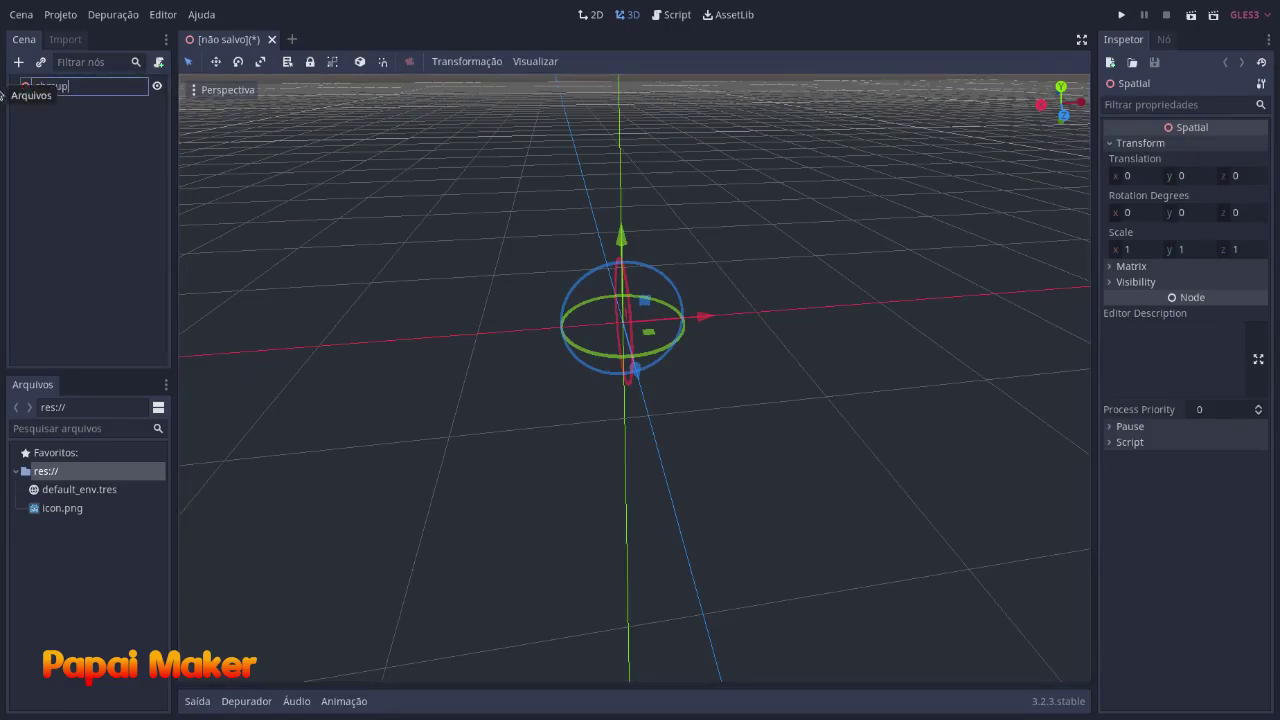
key(Return)
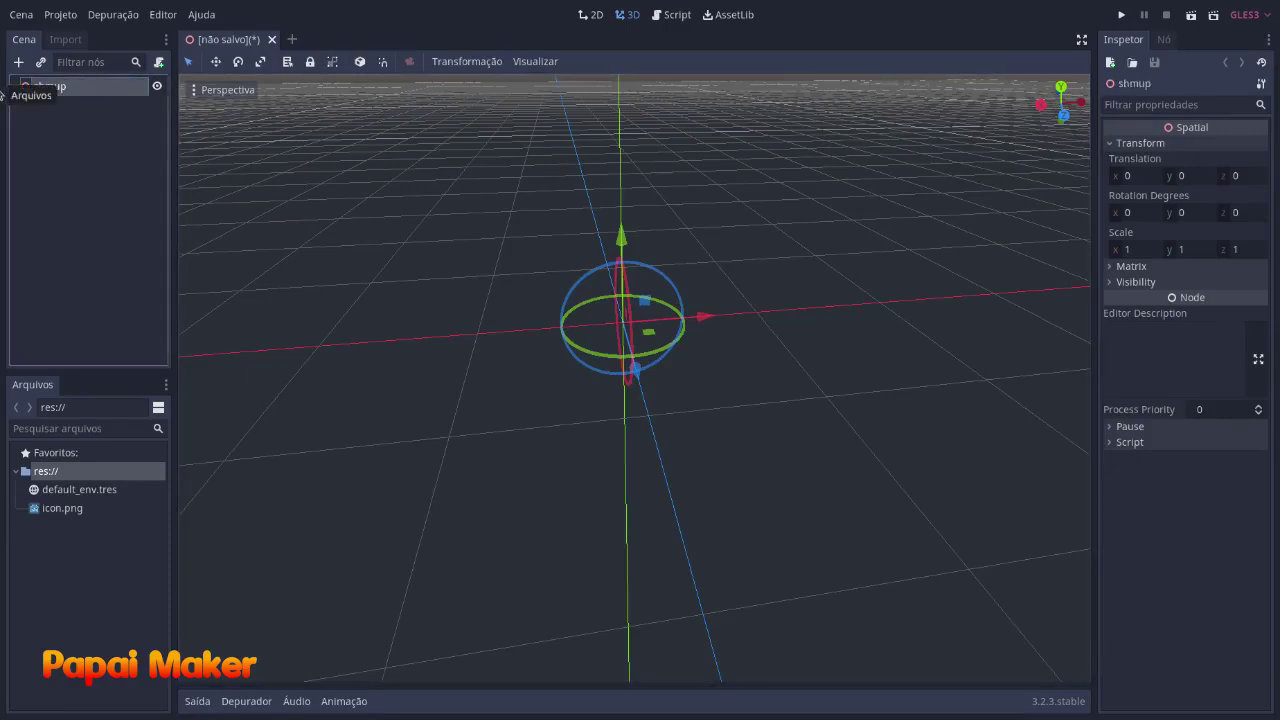
Add a Spatial child node to shmup and name it plane.
right_click(71, 98)
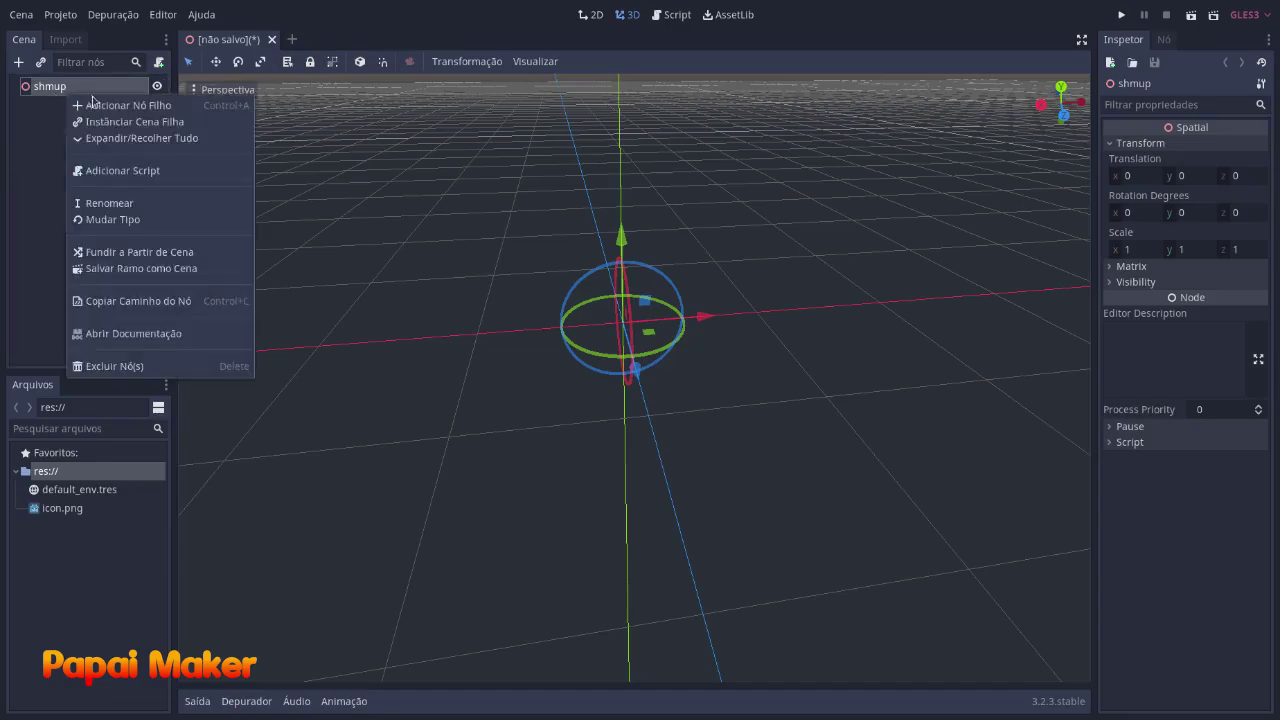
click(94, 104)
double_click(491, 213)
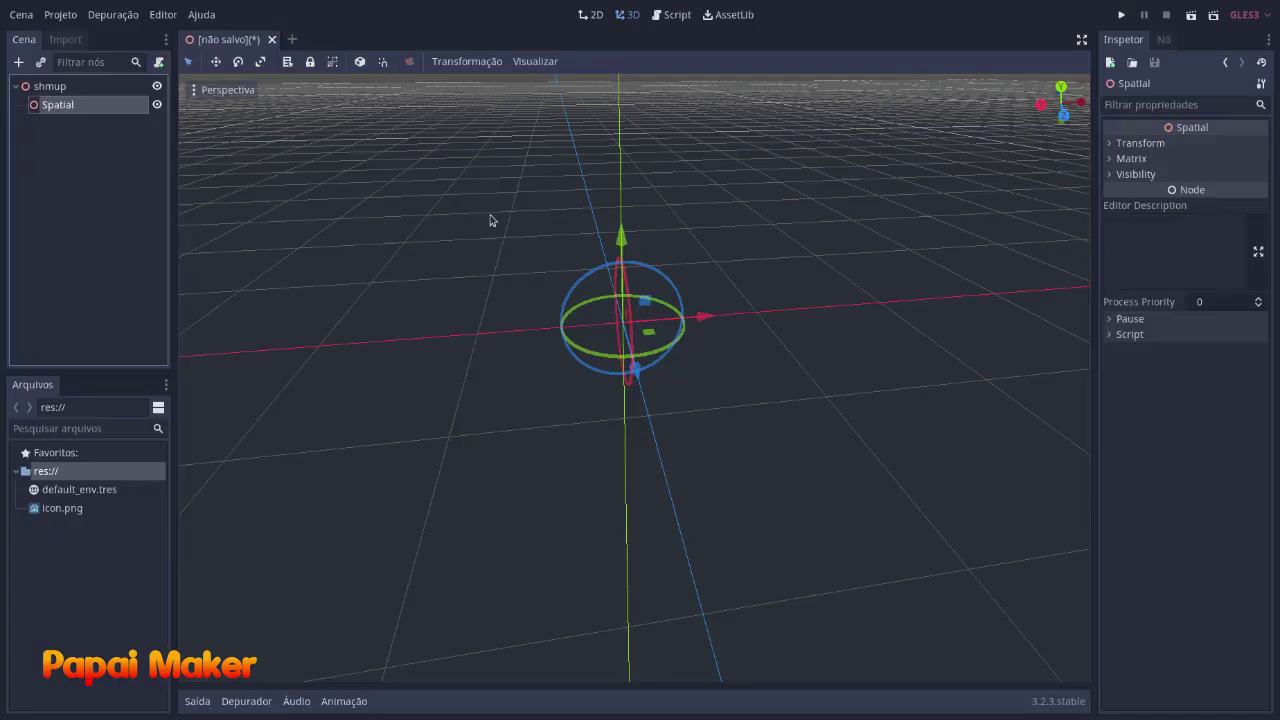
double_click(115, 118)
text(plane)
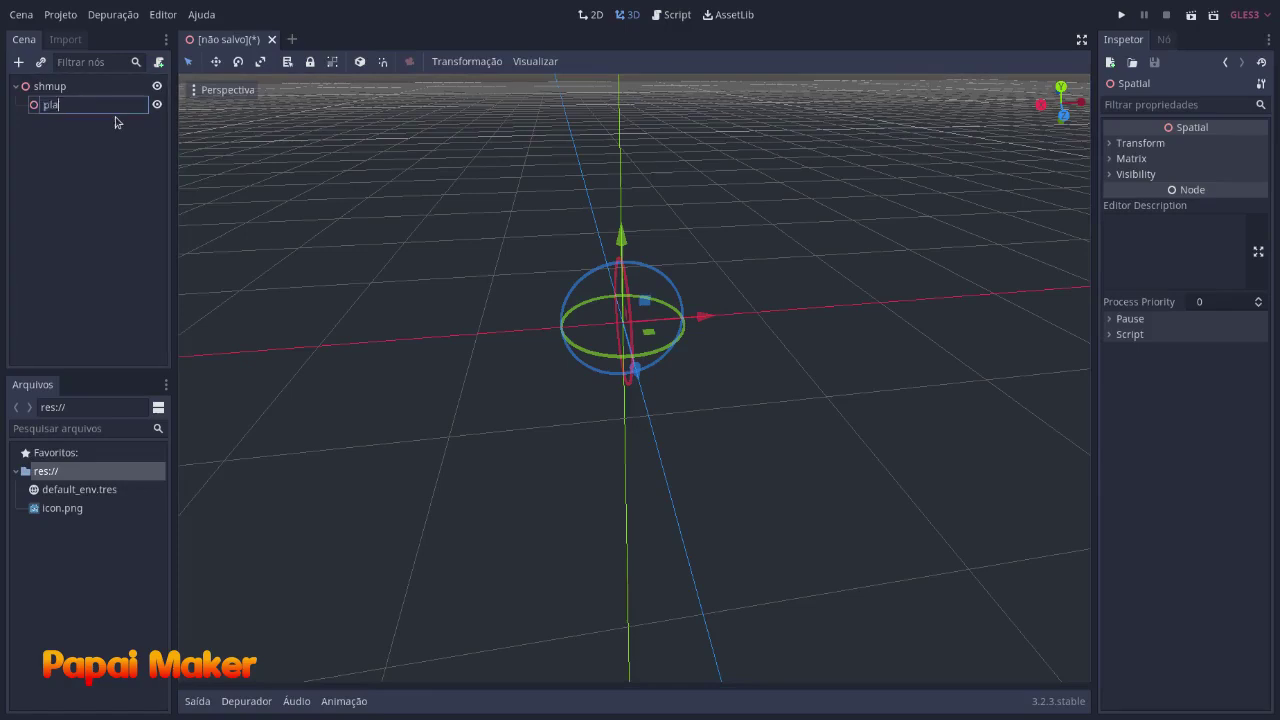
key(Return)
Add a Spatial child node to plane and name it geometry.
right_click(49, 110)
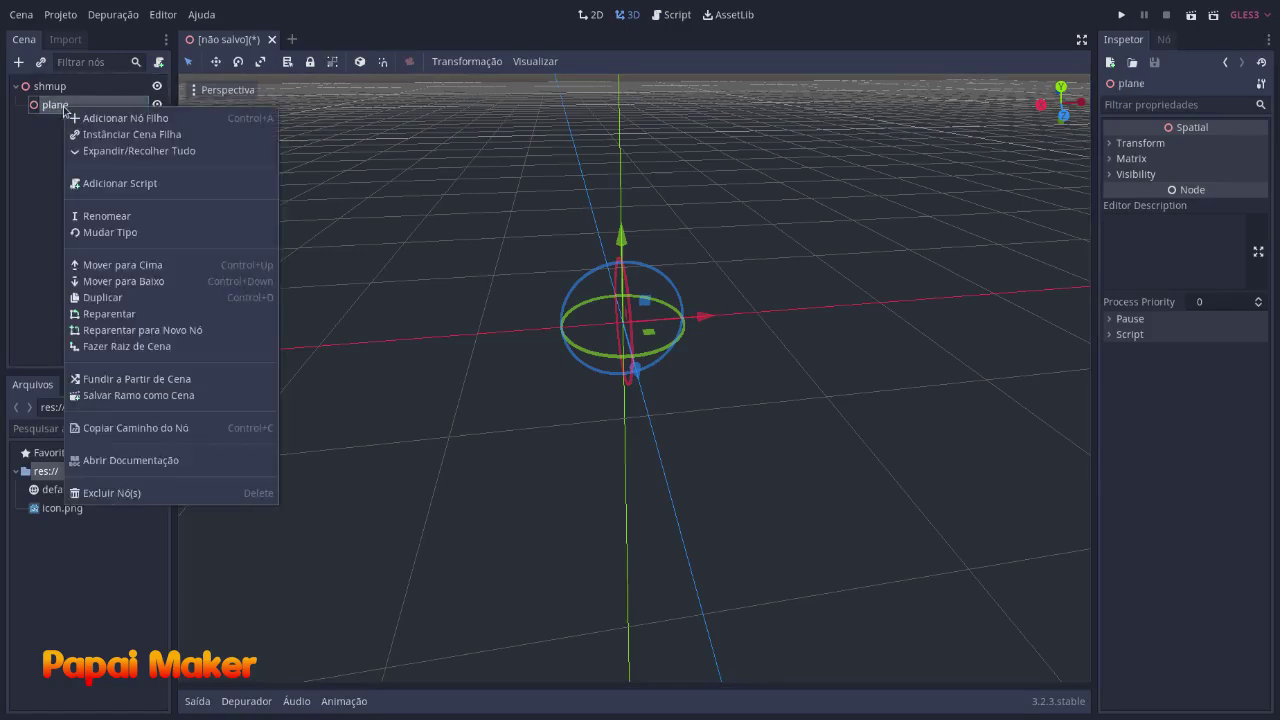
click(80, 118)
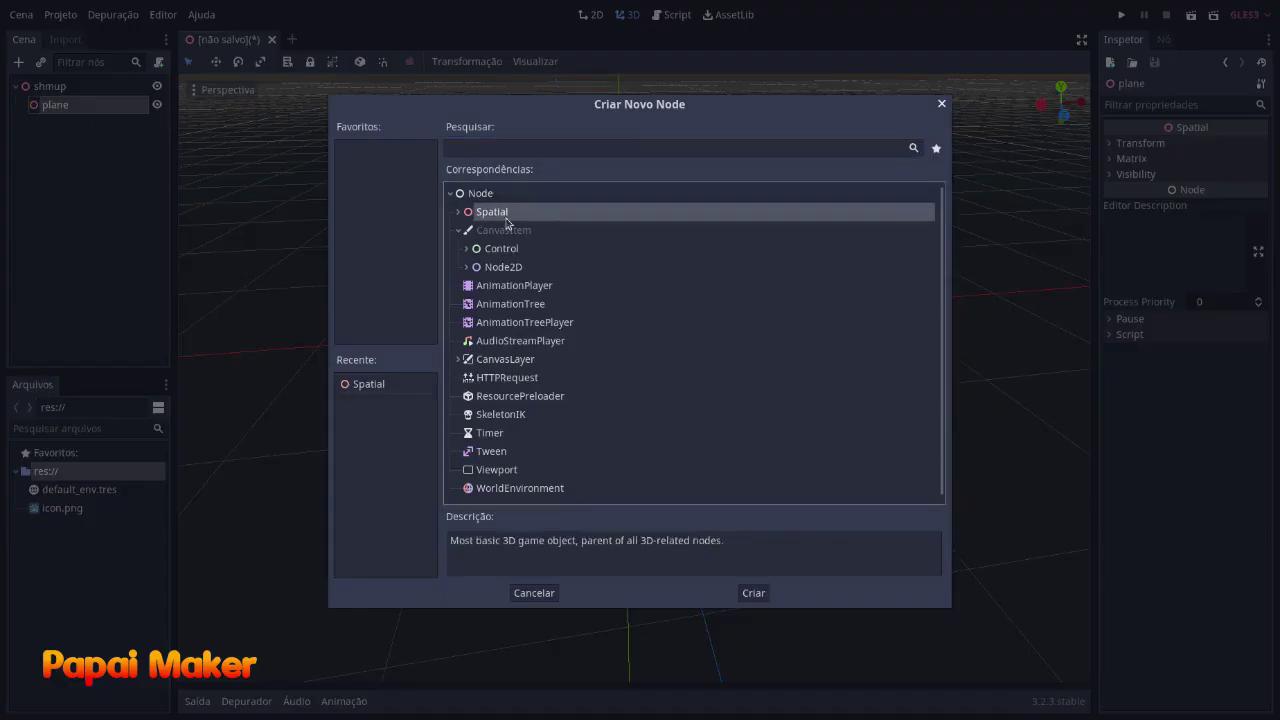
double_click(491, 212)
double_click(70, 124)
text(gem)
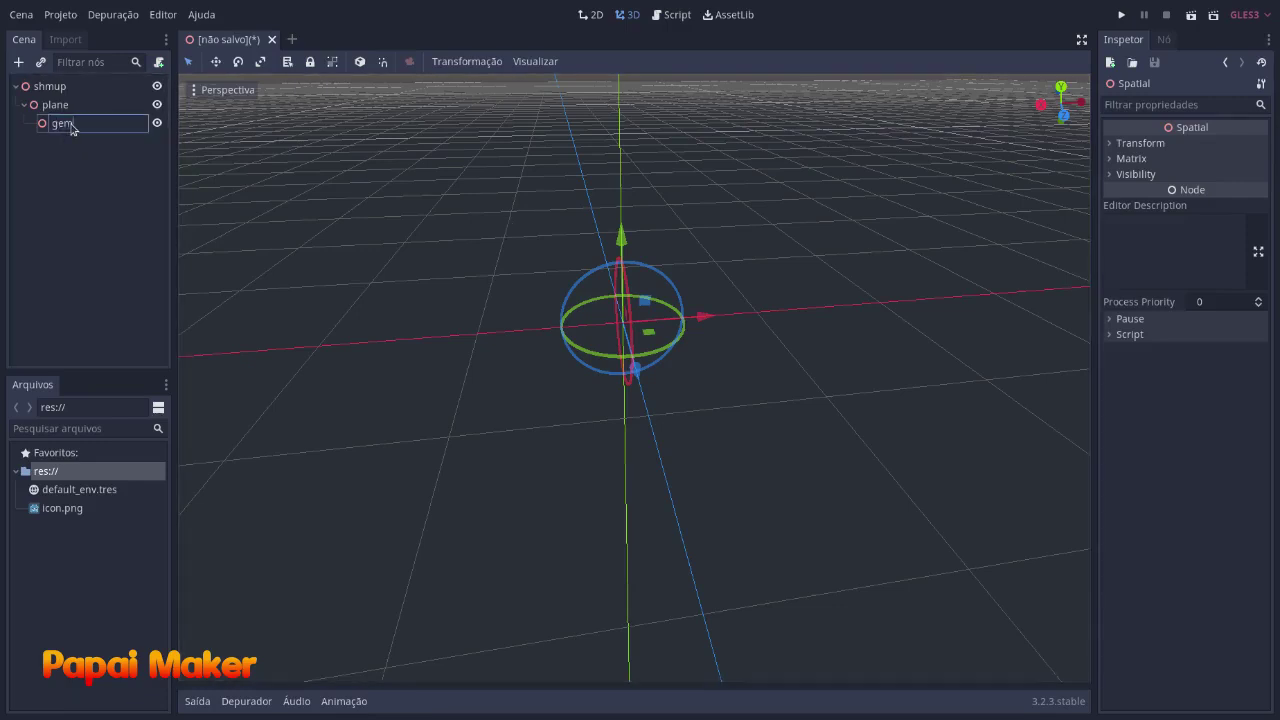
text(metry)
key(Return)
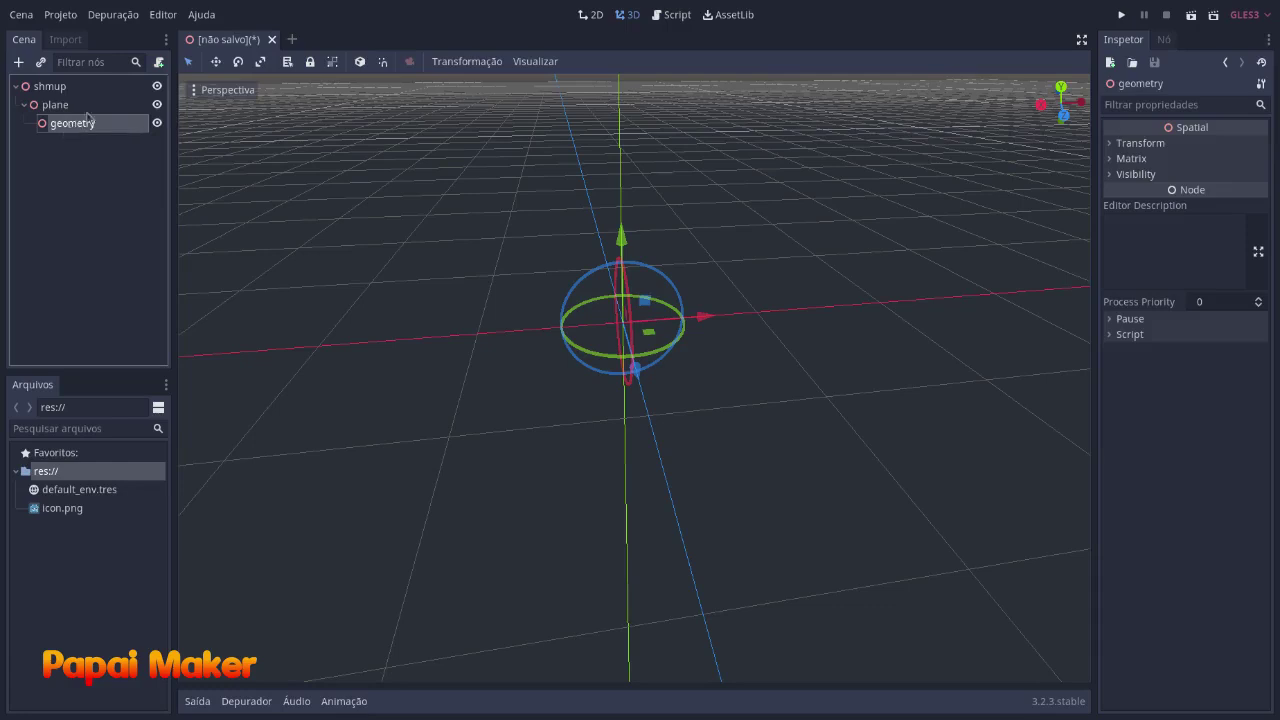
key(f)
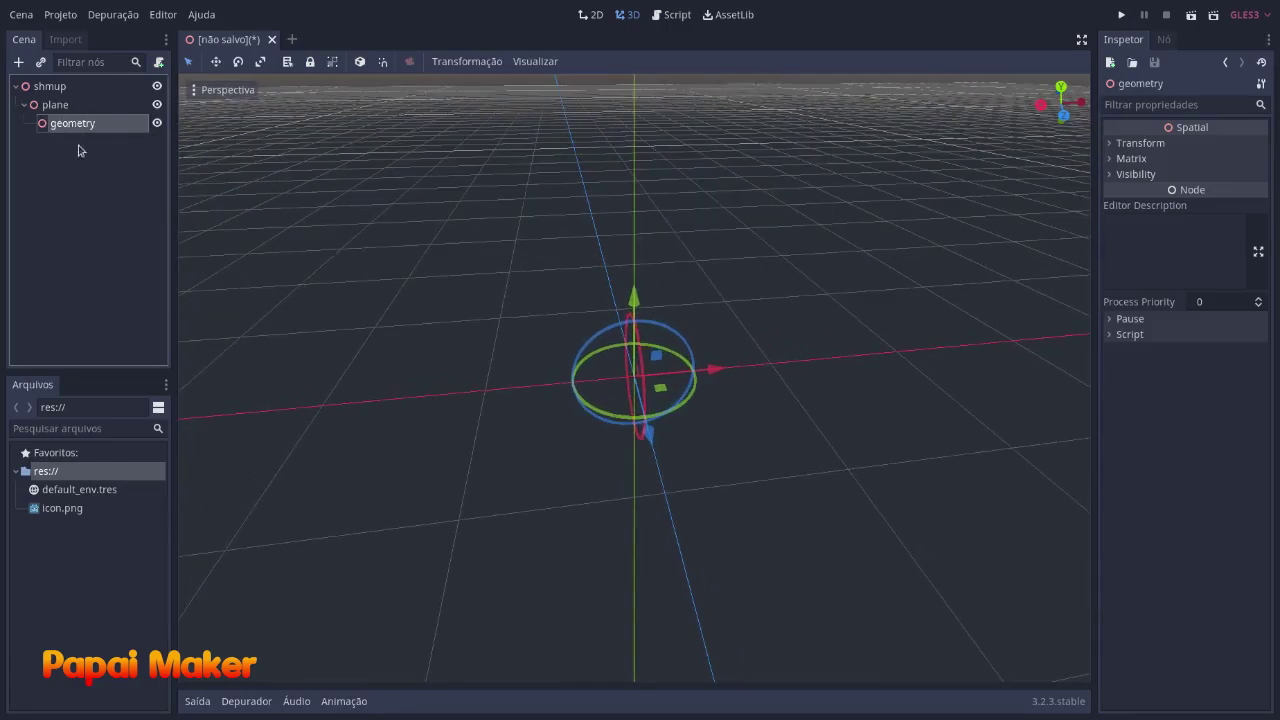
click(56, 103)
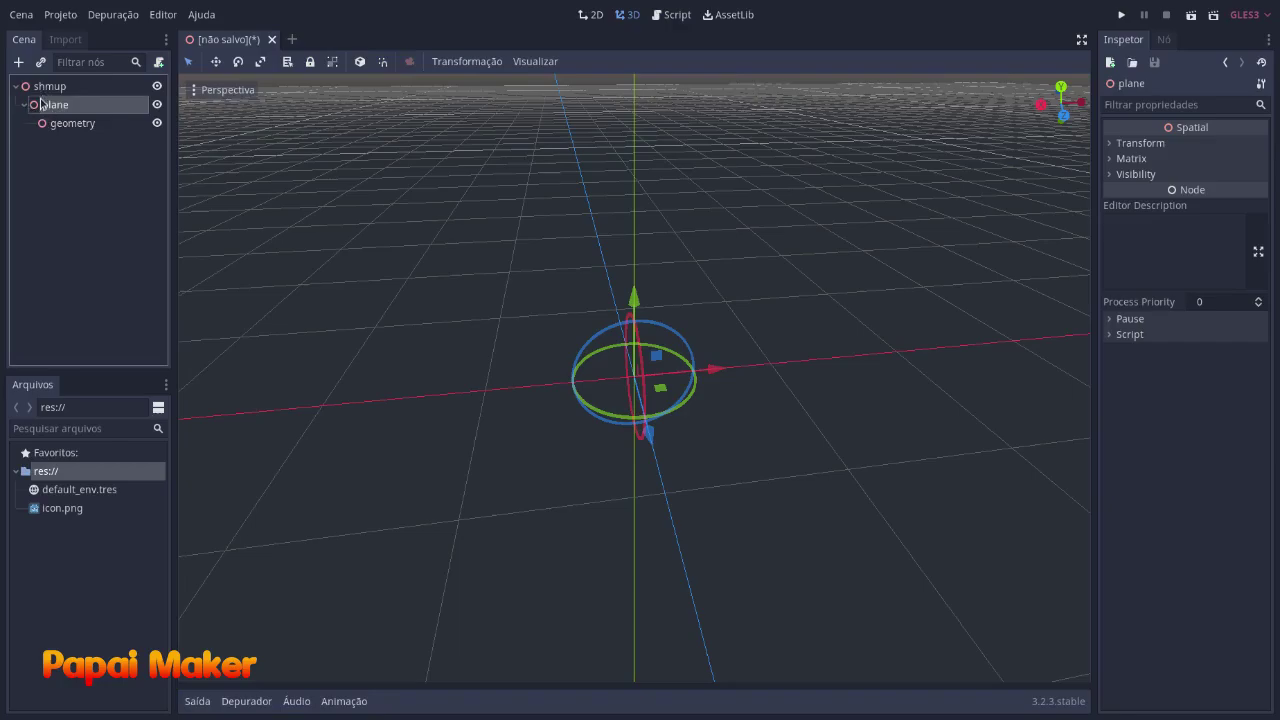
middle_drag(780, 220, 802, 386)
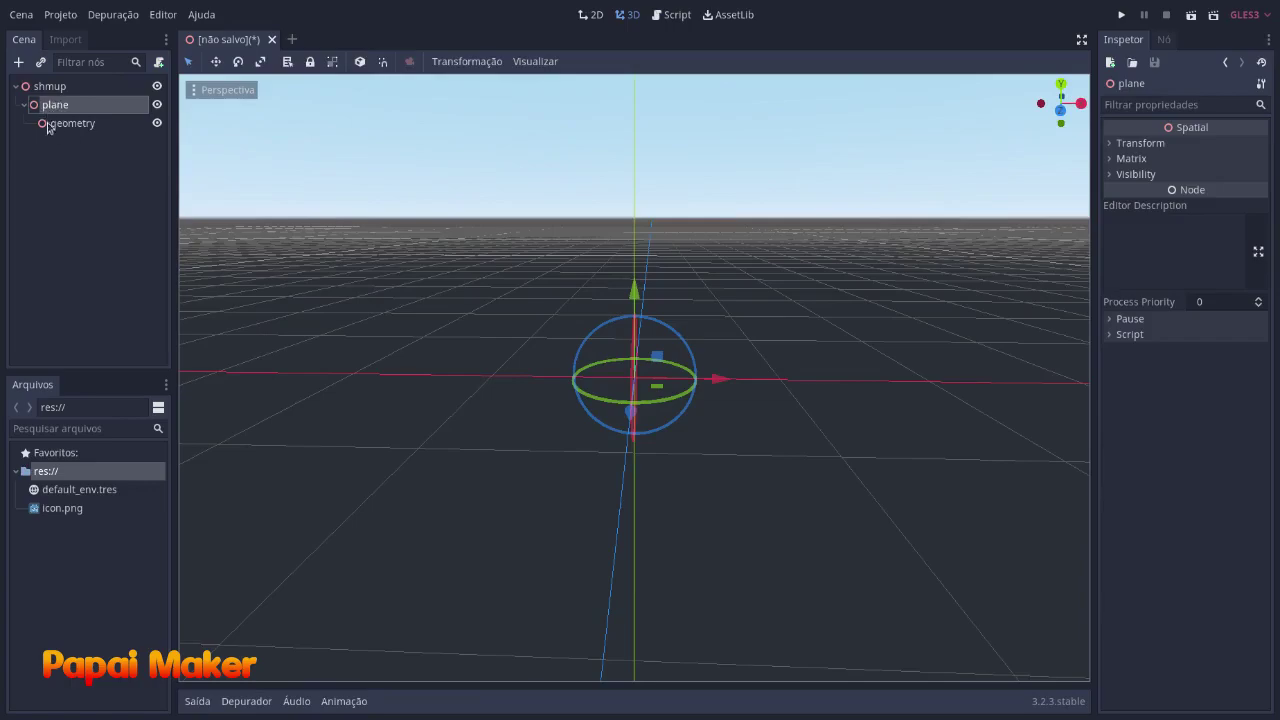
scroll(813, 363, up, 2)
middle_drag(808, 336, 781, 356)
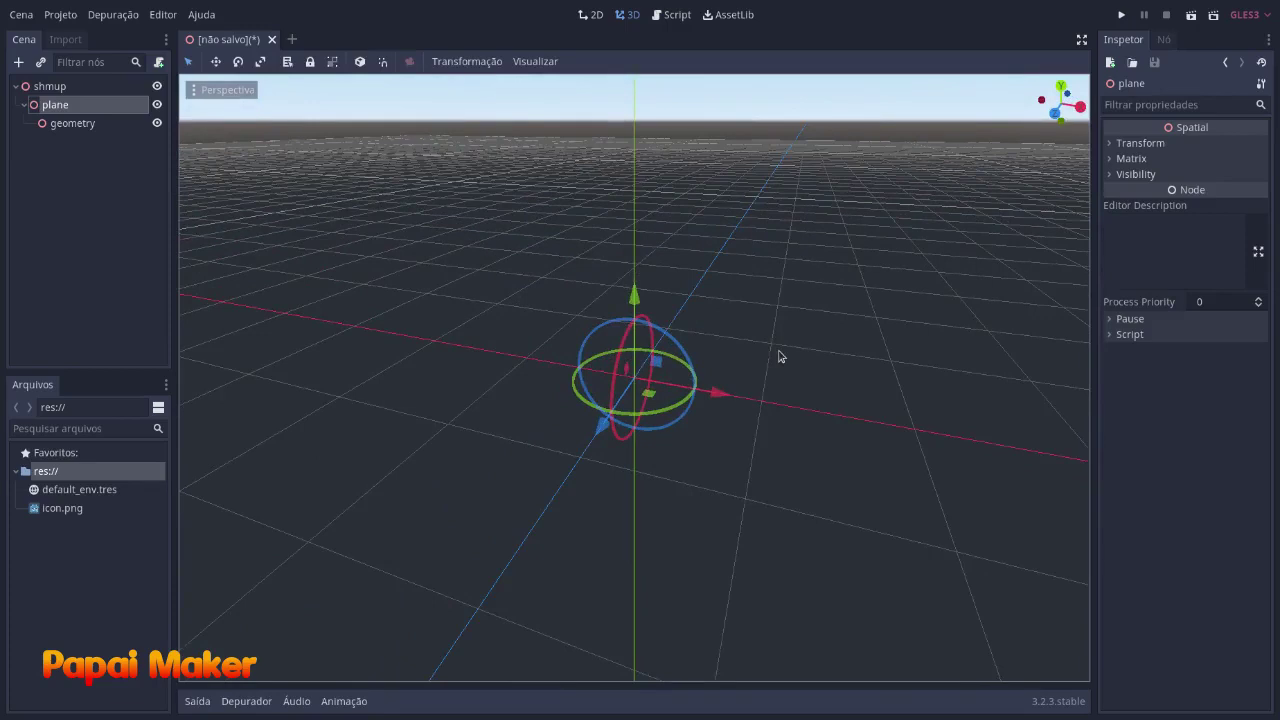
Add a MeshInstance child node to the geometry node, finding it by searching for mesh.
click(72, 124)
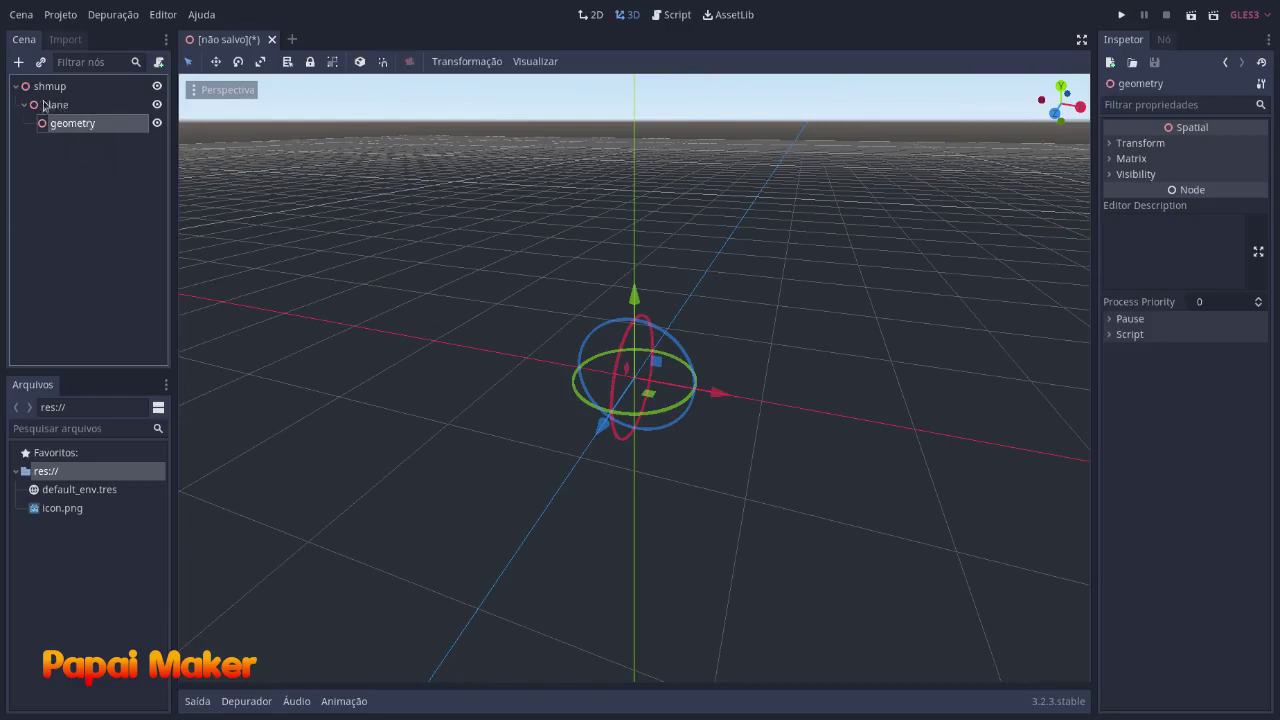
middle_drag(600, 400, 746, 418)
right_click(76, 127)
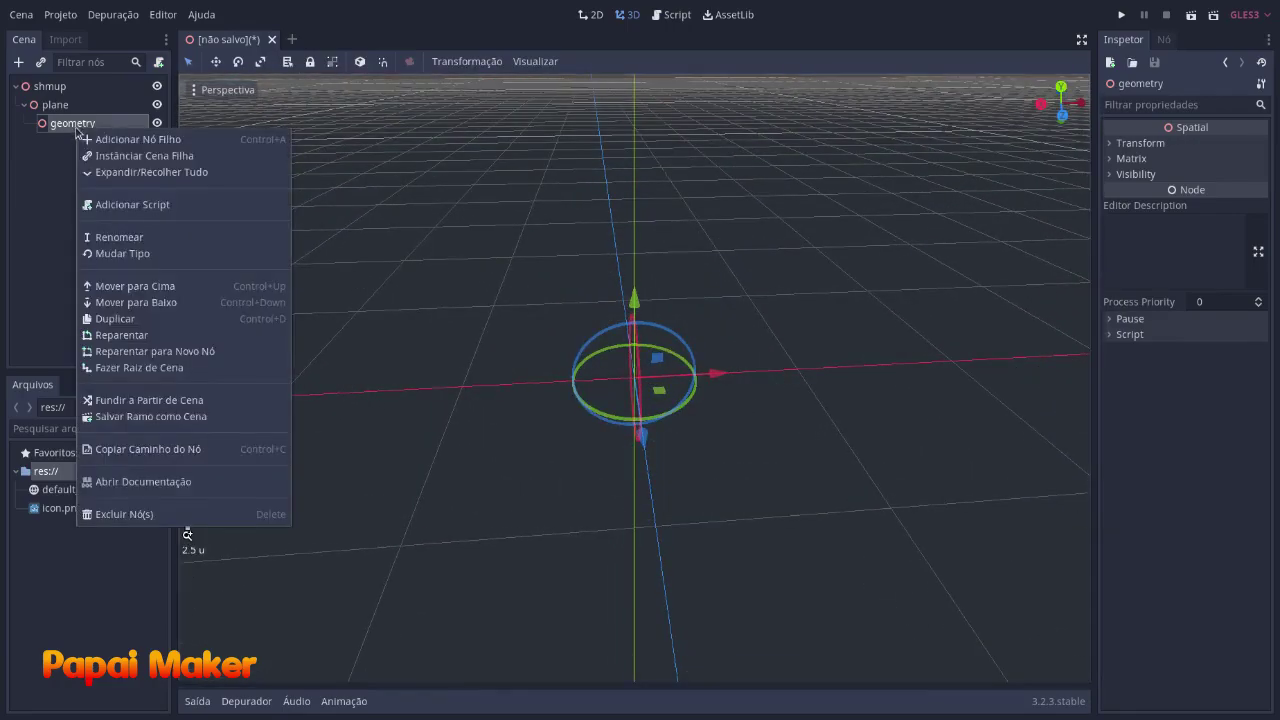
click(110, 142)
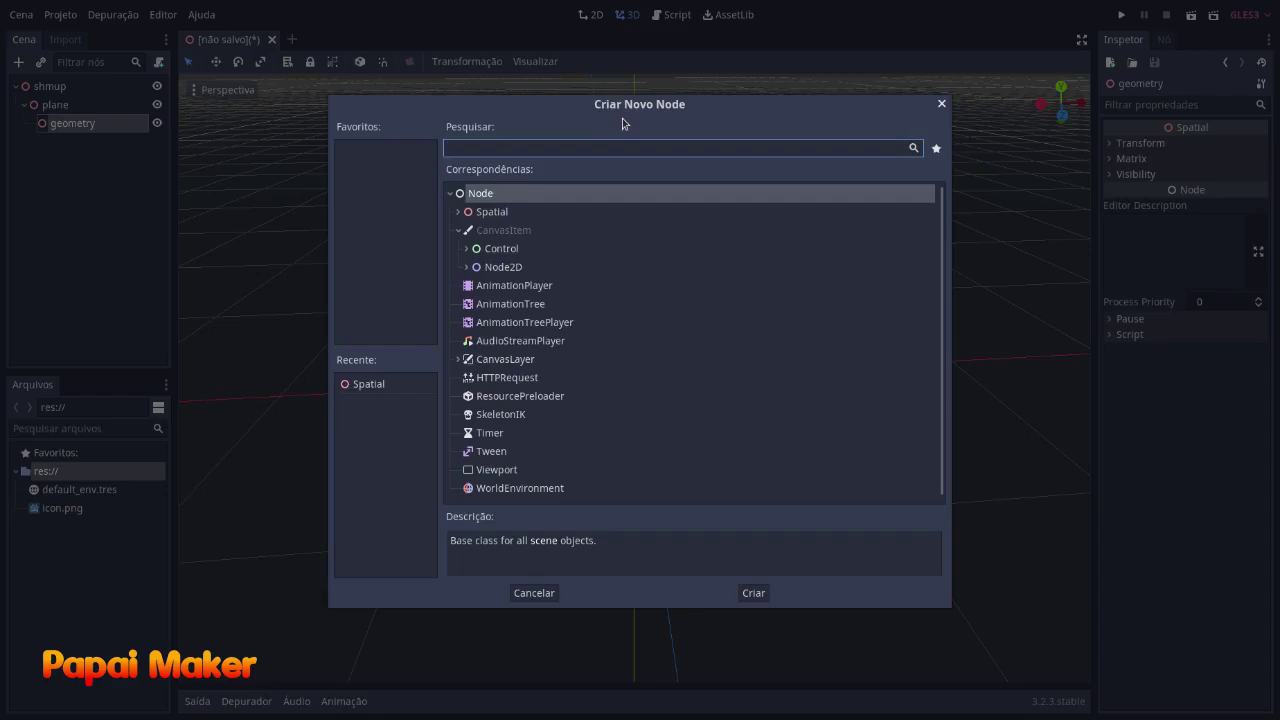
text(mesh)
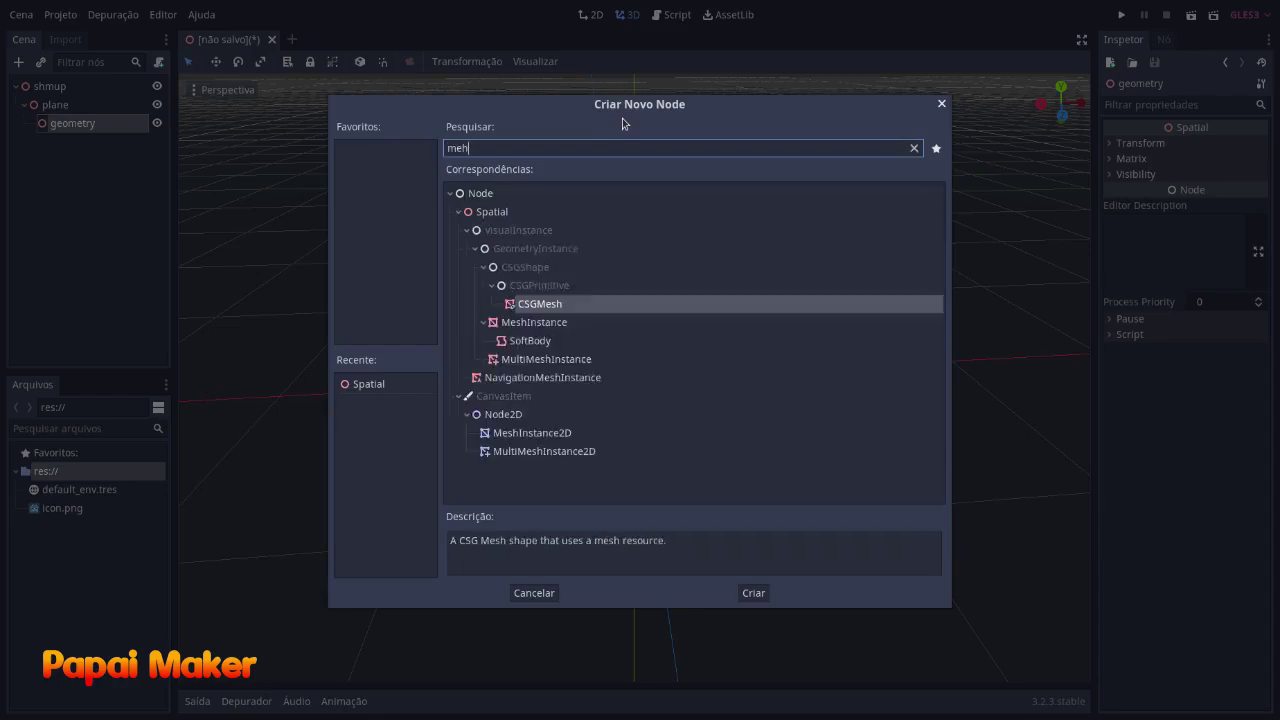
key(BackSpace)
key(BackSpace)
key(BackSpace)
text(esh)
double_click(531, 323)
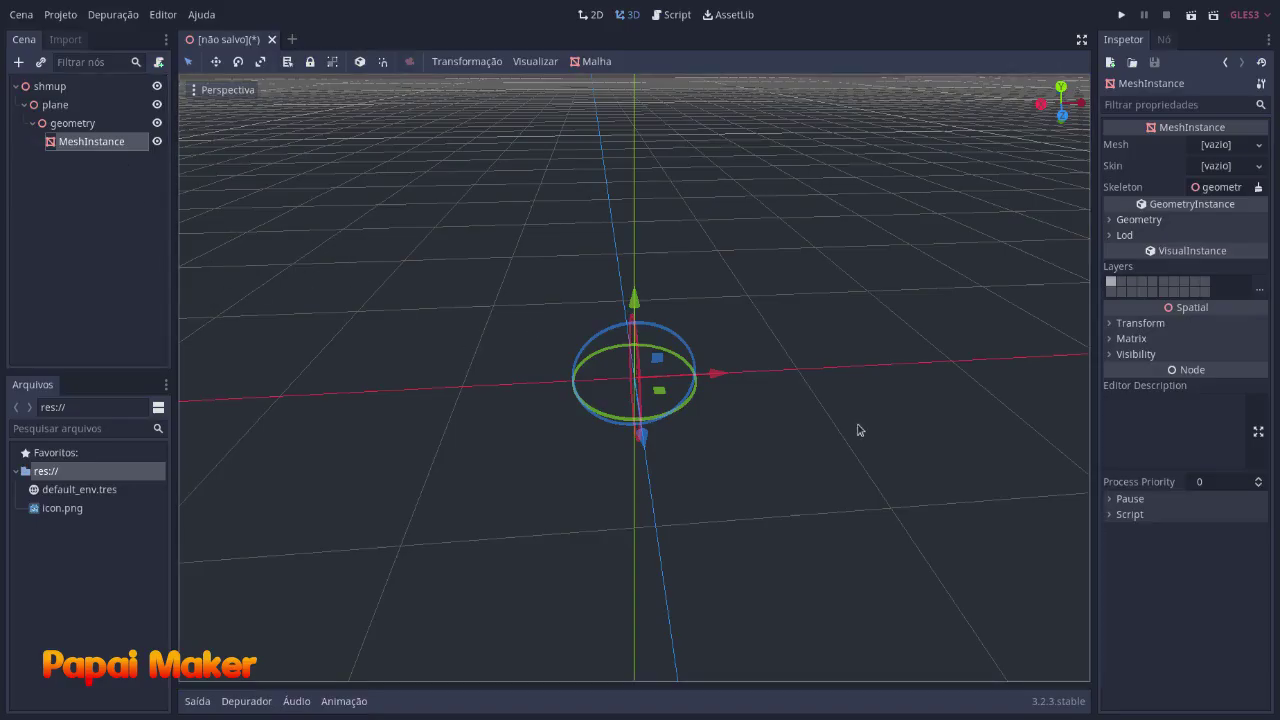
Rename the MeshInstance node under geometry as mesh.
middle_drag(766, 422, 763, 389)
key(F2)
text(mesh)
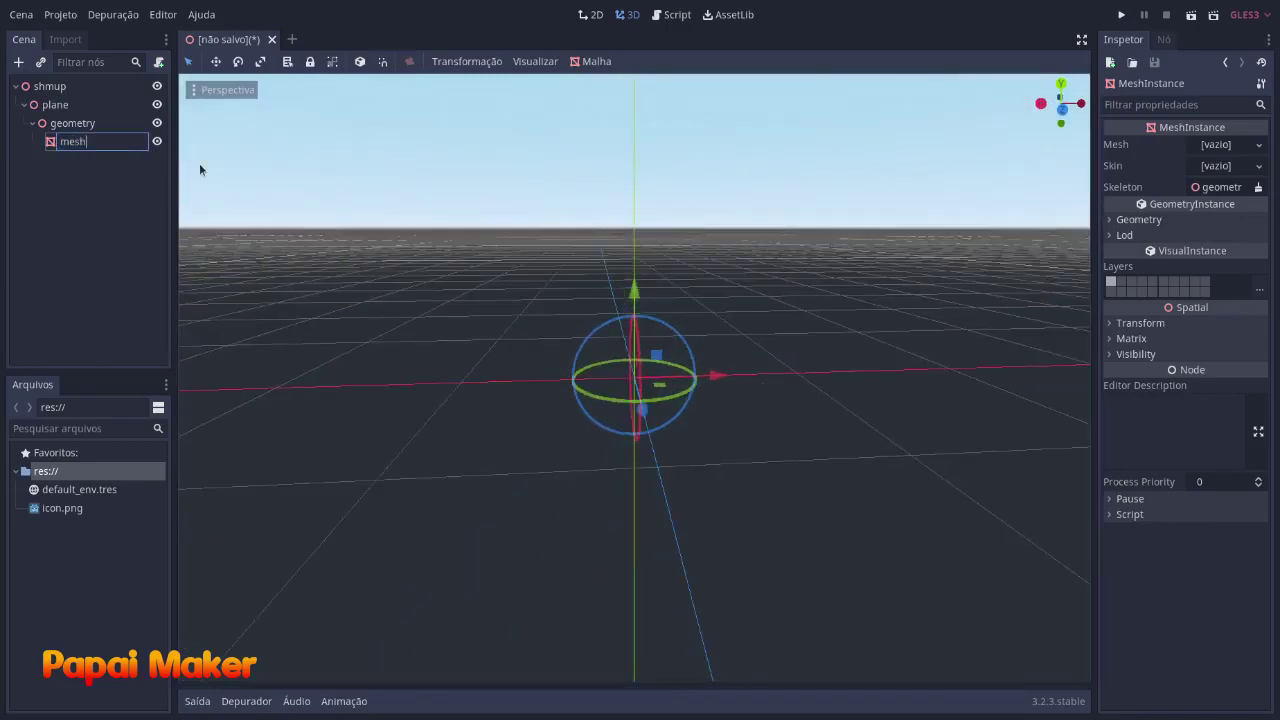
key(Return)
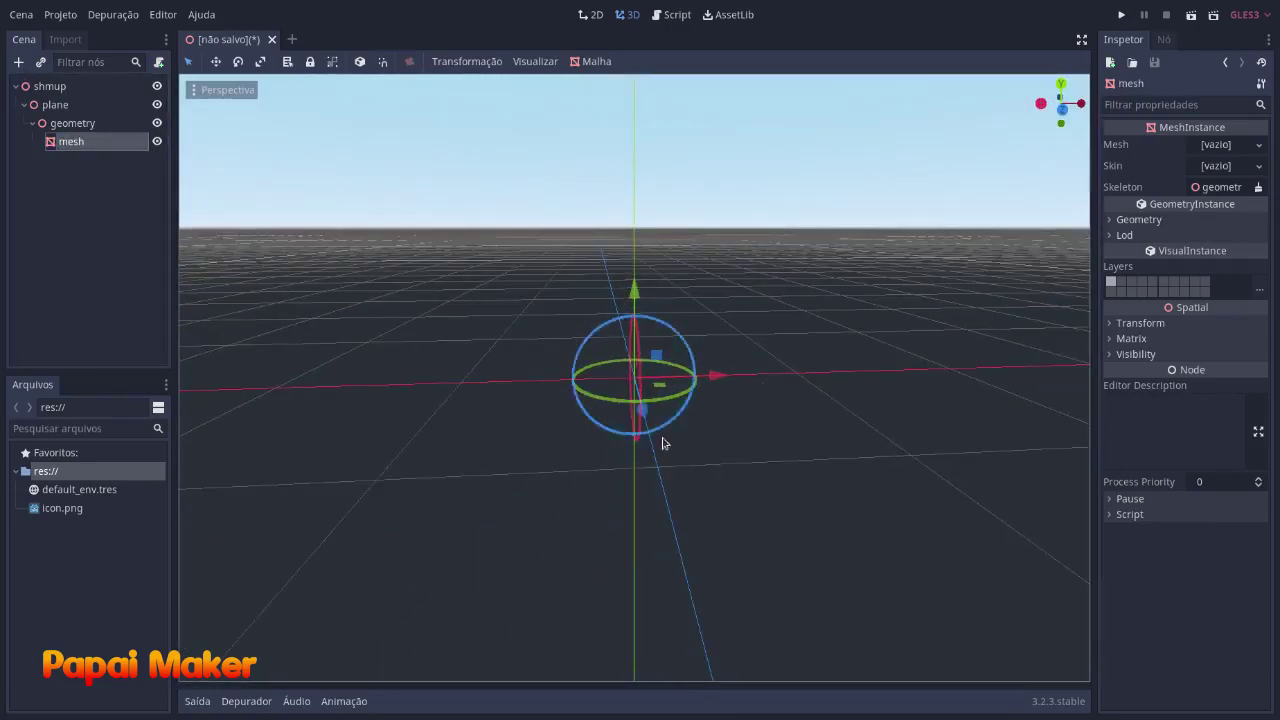
Assign a new CylinderMesh to the mesh node and open the cylinder's properties.
middle_drag(660, 443, 700, 480)
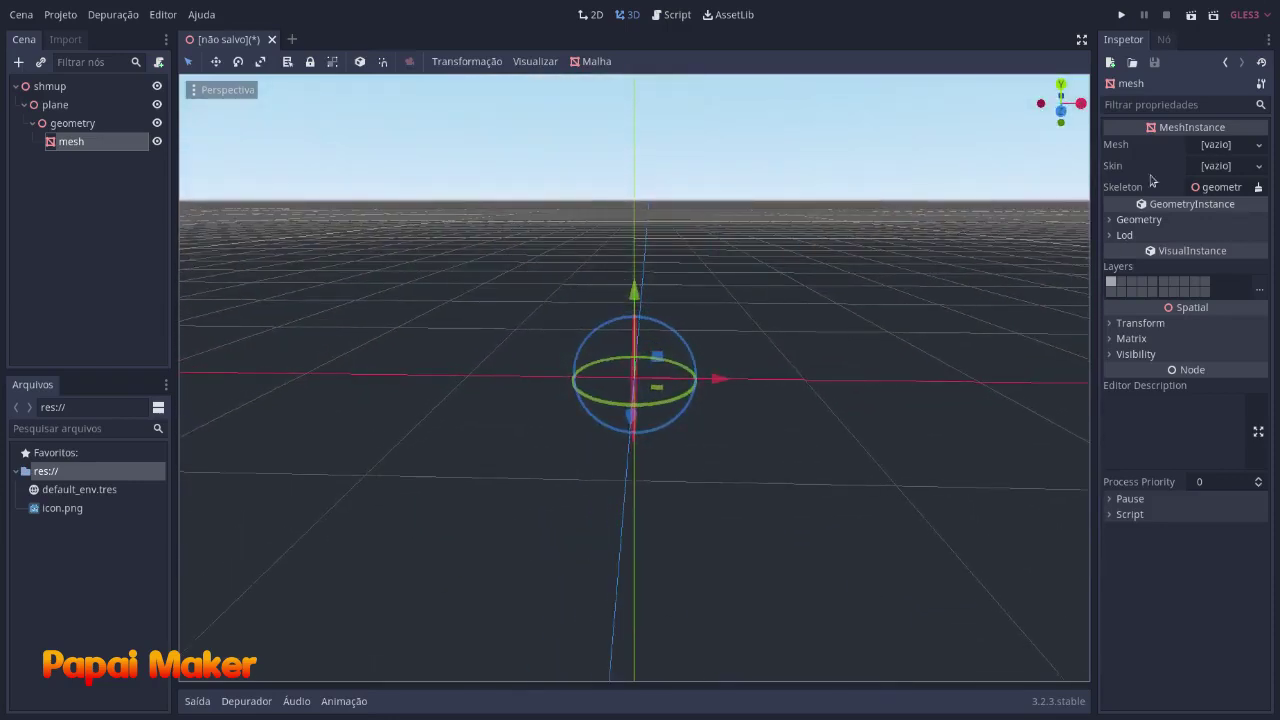
middle_drag(715, 315, 730, 305)
click(1220, 144)
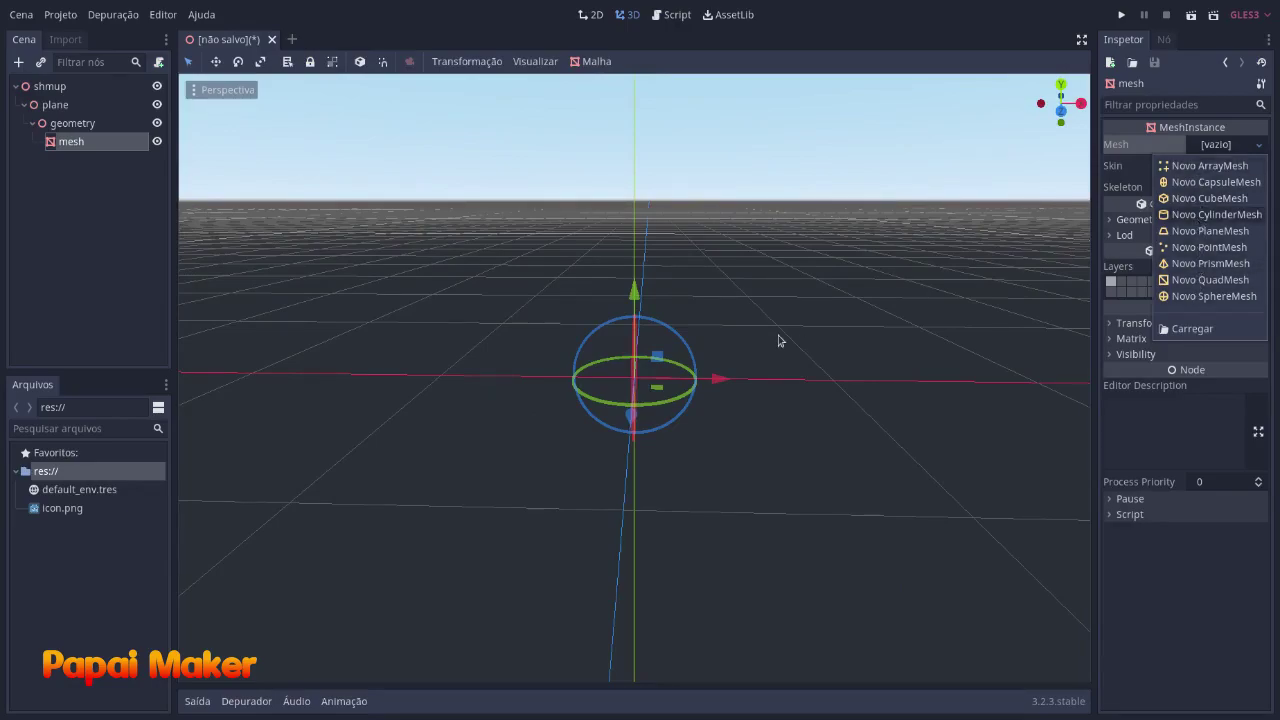
click(1172, 214)
scroll(848, 316, down, 15)
mouse_move(743, 423)
middle_down()
mouse_move(765, 446)
mouse_move(731, 446)
mouse_move(746, 431)
mouse_move(739, 441)
middle_up()
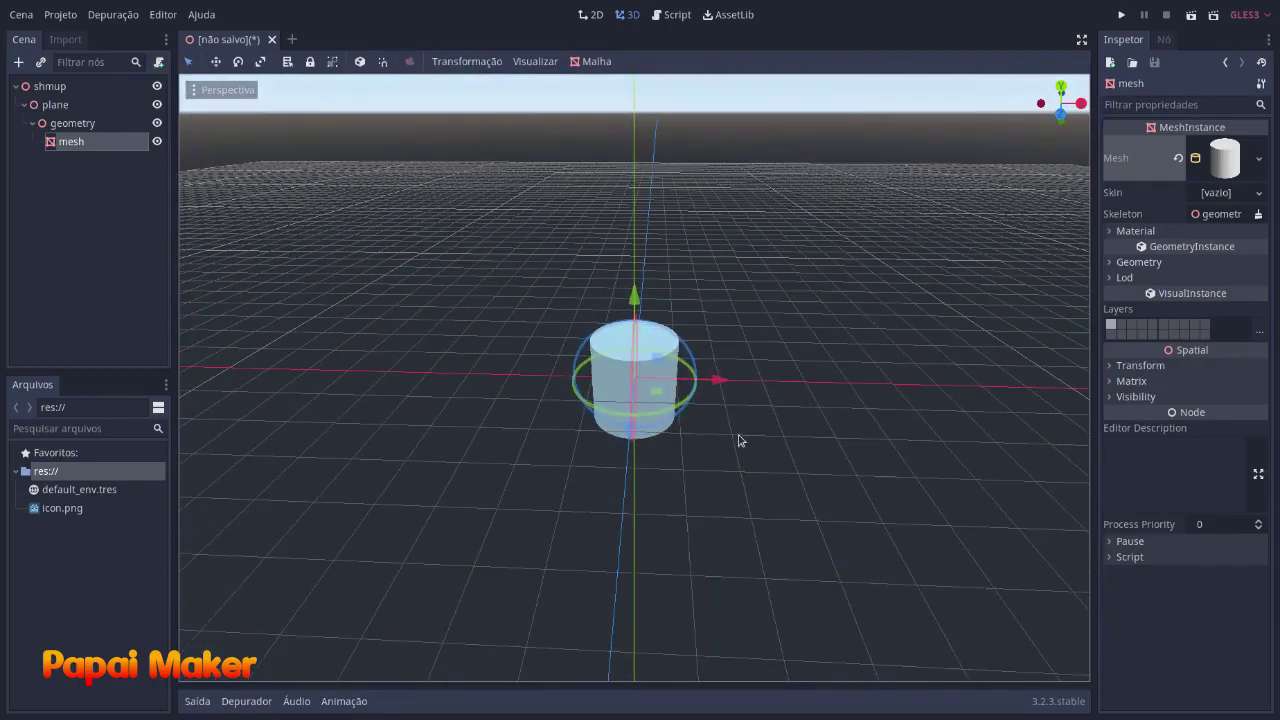
click(1221, 160)
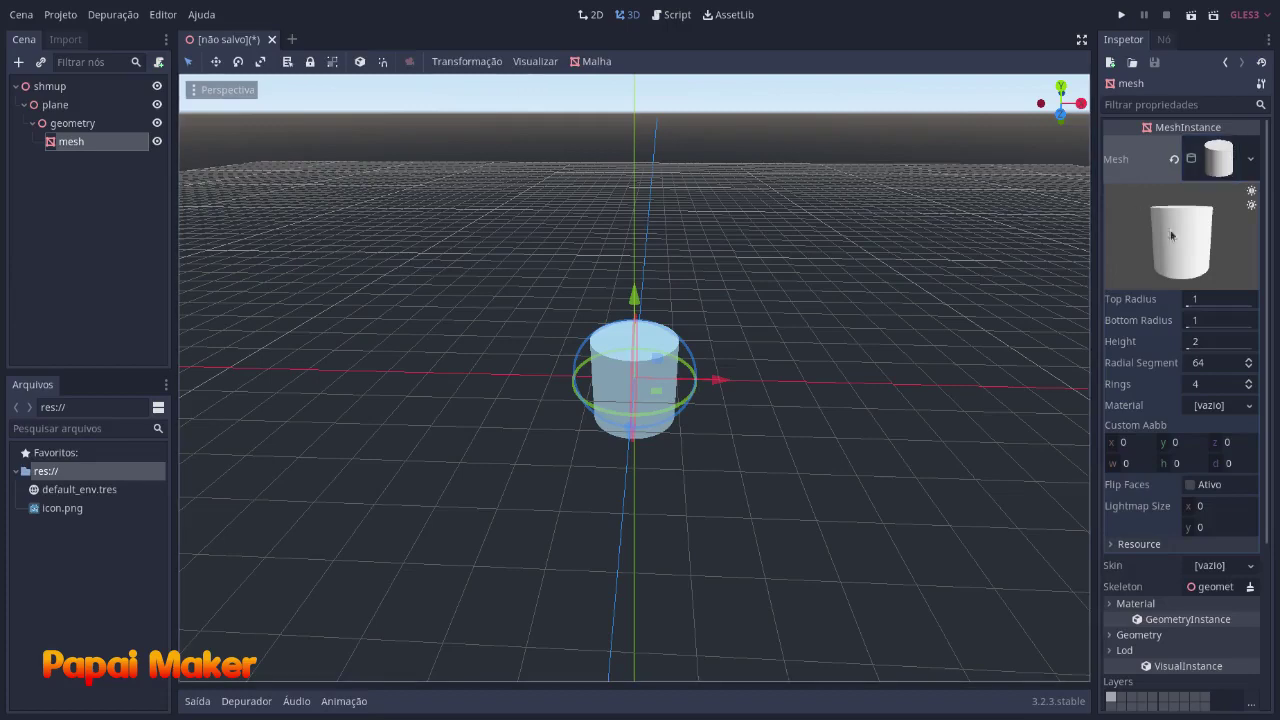
scroll(1114, 474, down, 3)
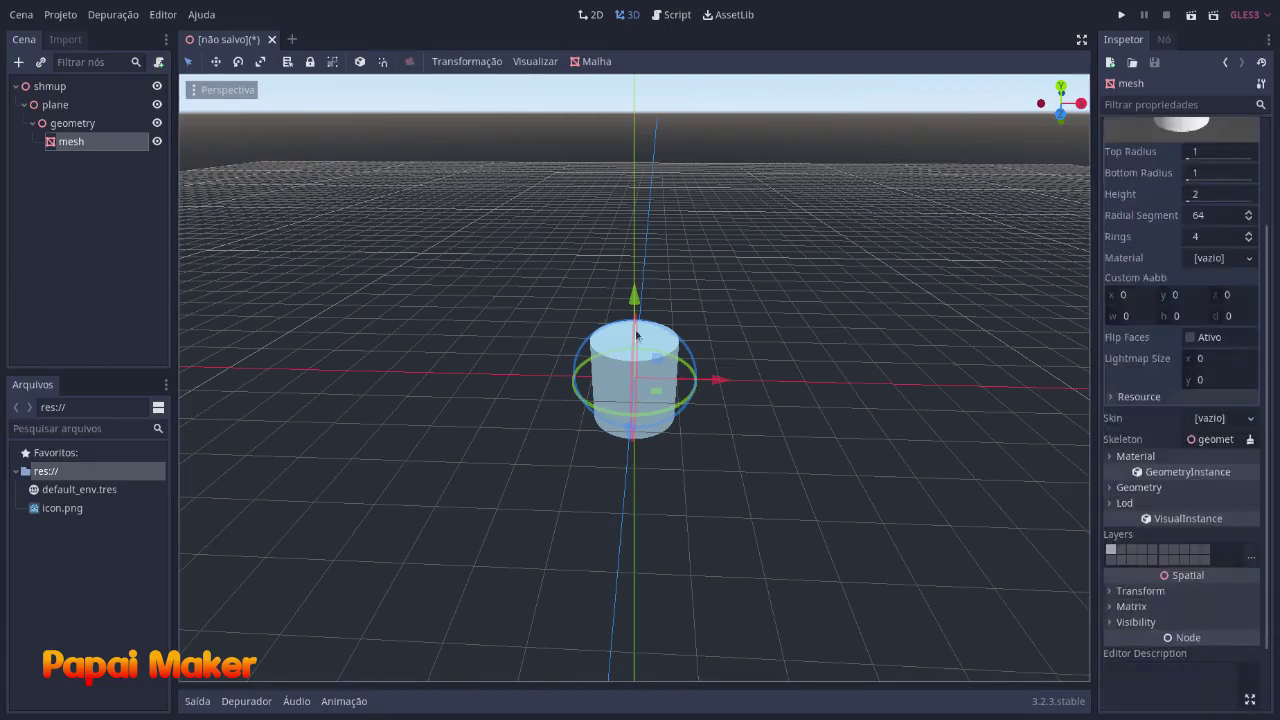
Rotate the cylinder freehand about the Z axis to about -89 degrees.
drag(655, 330, 795, 396)
middle_drag(846, 366, 774, 386)
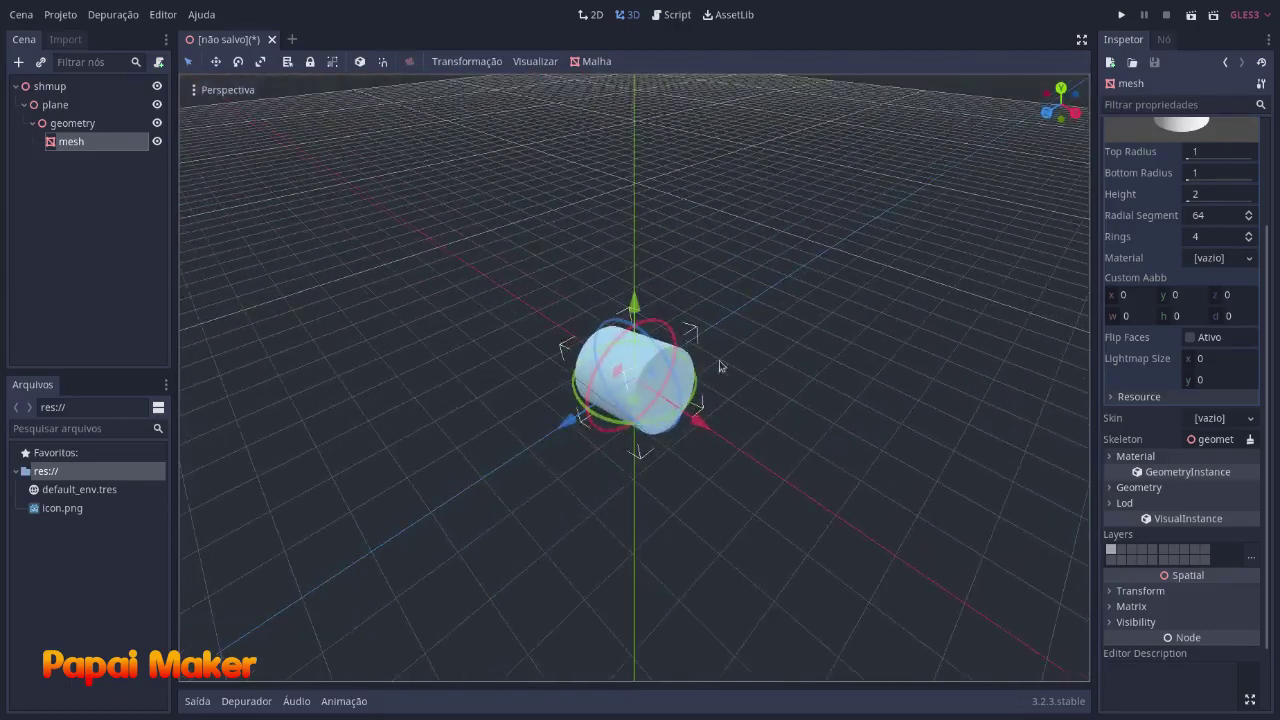
drag(654, 346, 698, 340)
Set the cylinder's Z rotation to 90 degrees in its transform.
click(1127, 590)
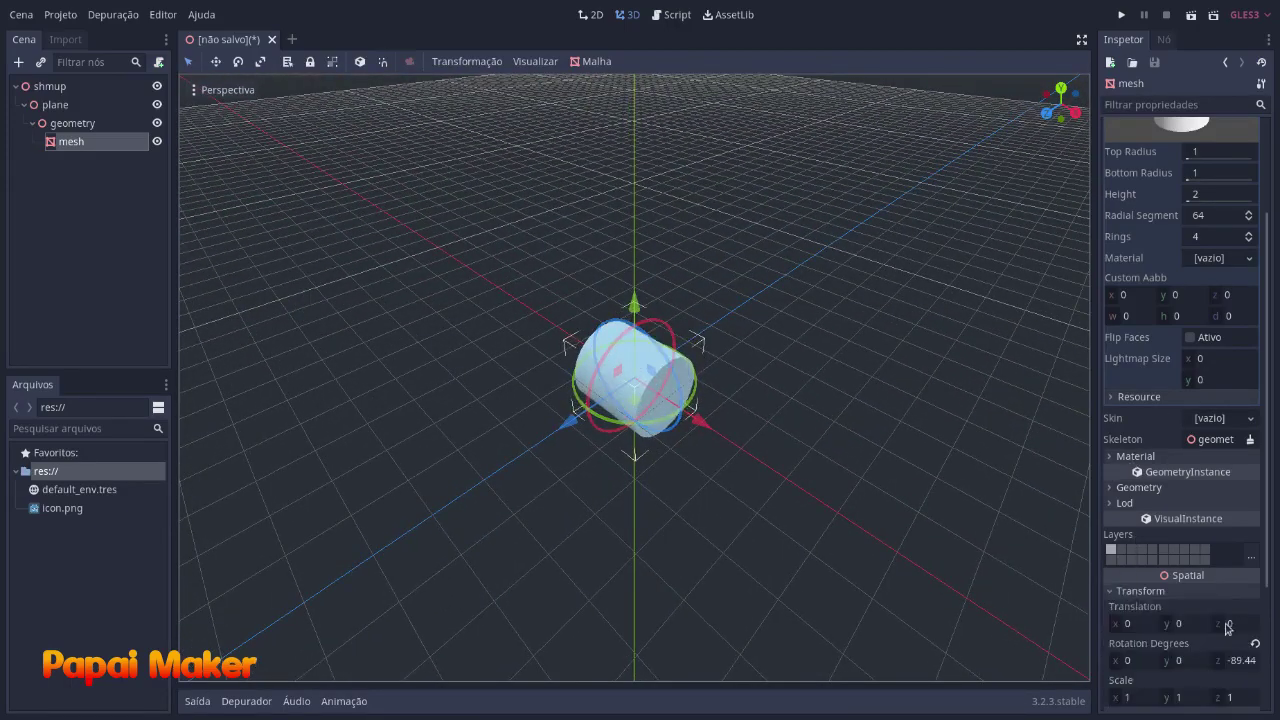
click(1250, 662)
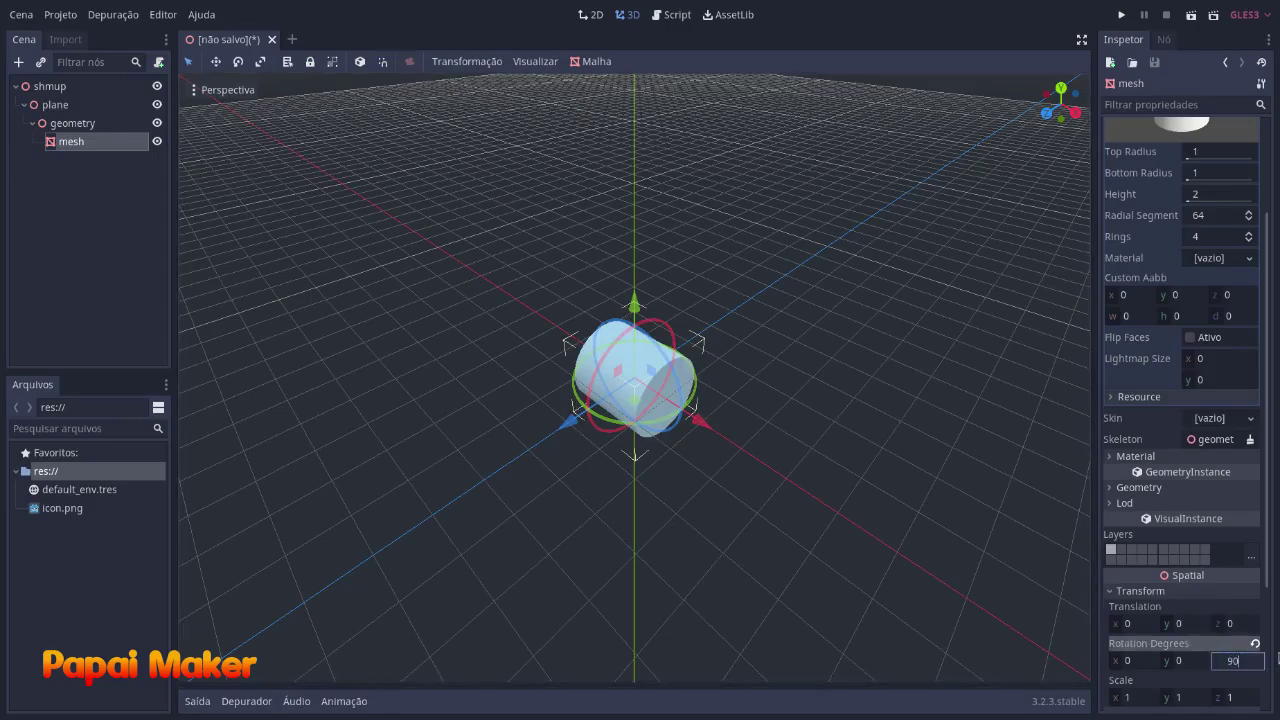
text(90)
key(Return)
Resize the cylinder to a top radius of about 0.587, bottom radius of about 0.646 and height of about 3.122.
middle_drag(851, 400, 1180, 325)
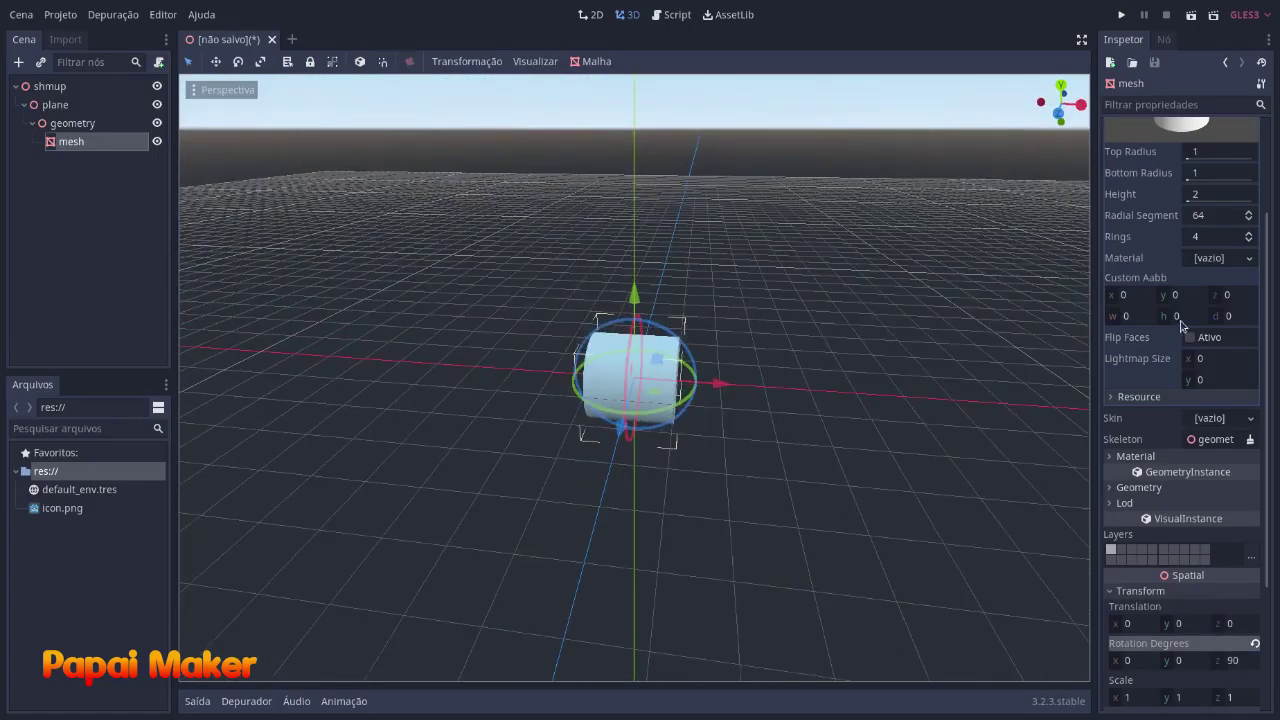
scroll(1185, 315, up, 3)
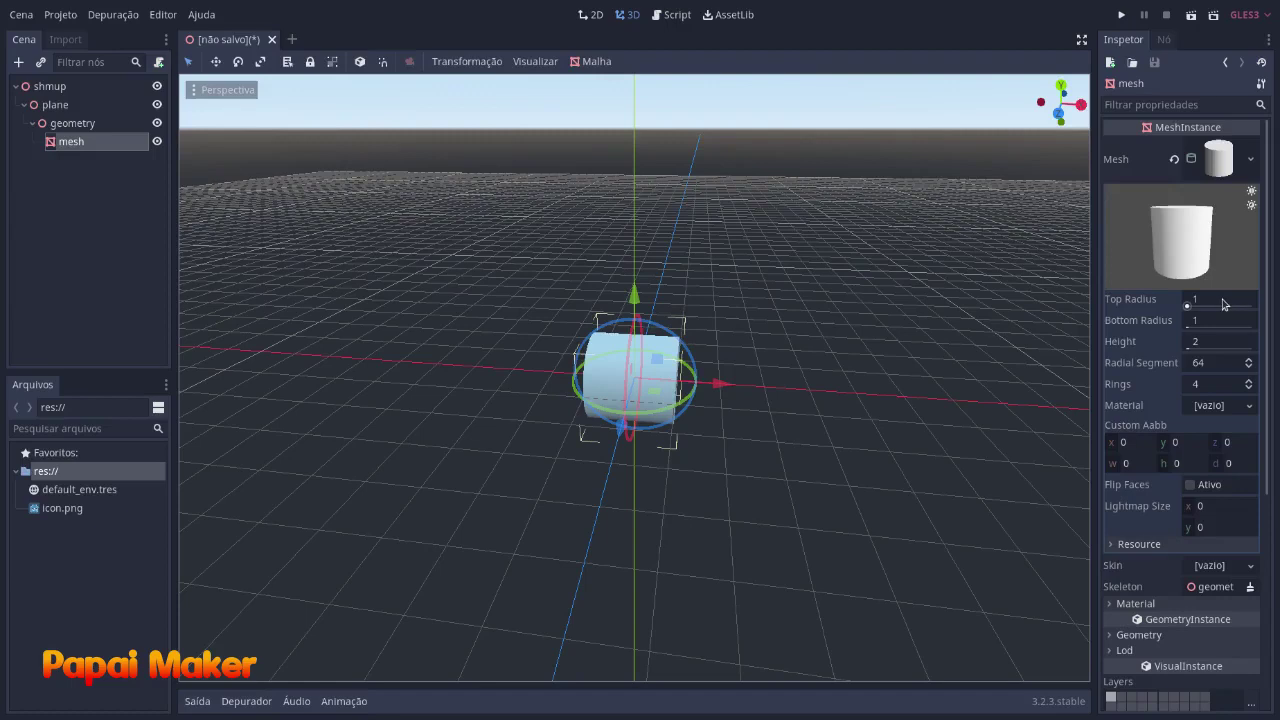
drag(1224, 303, 1226, 343)
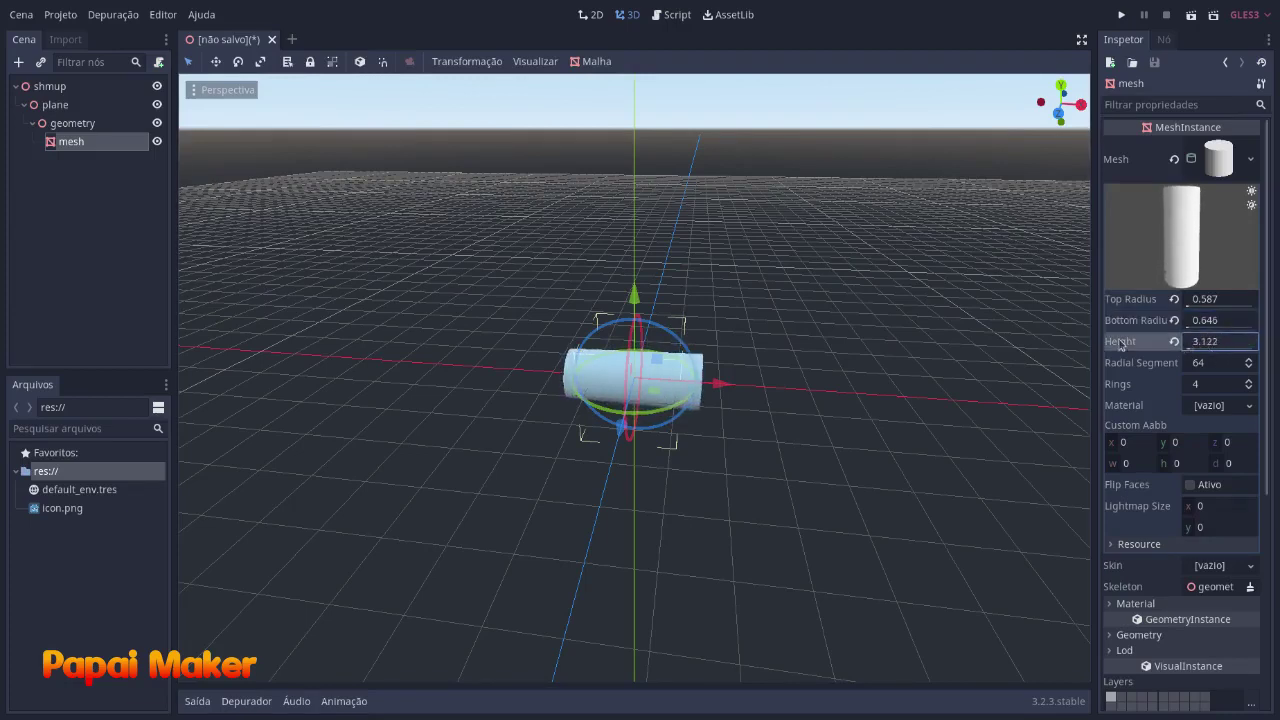
Duplicate the cylinder and move the copy along the X axis by about -3.458, placing it end to end with the original.
mouse_move(840, 416)
middle_down()
mouse_move(803, 400)
mouse_move(847, 394)
middle_up()
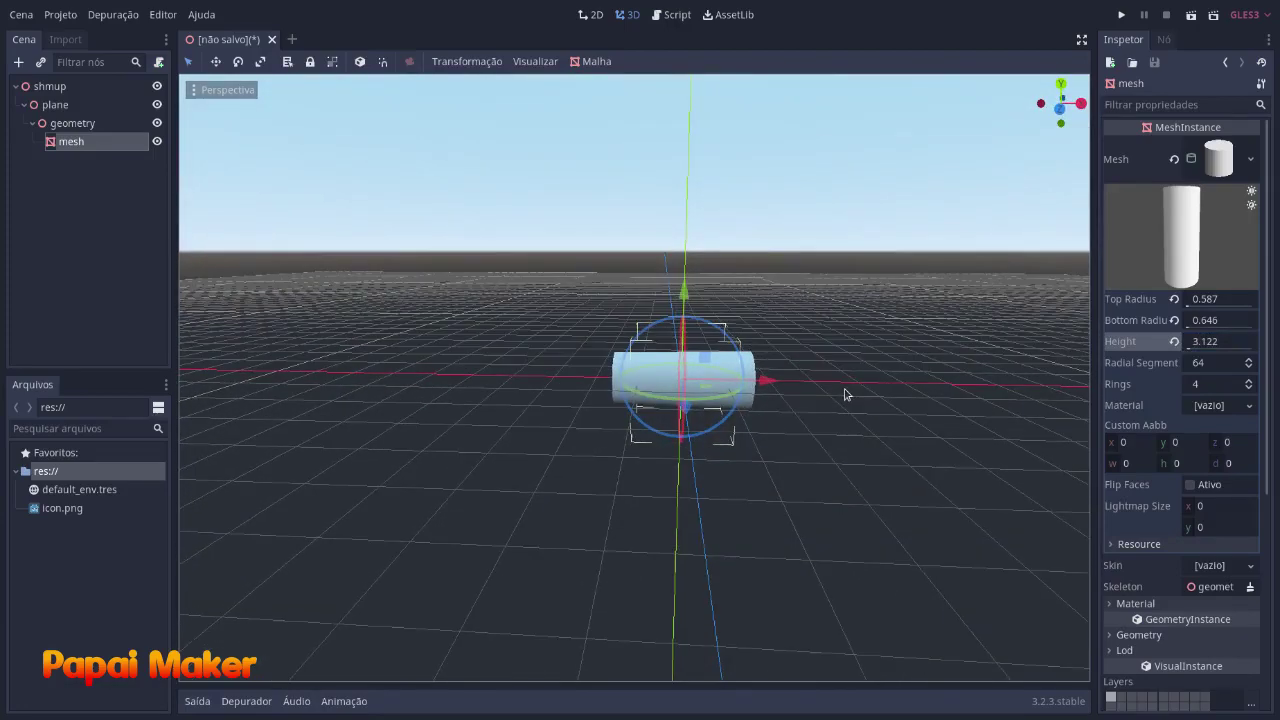
key(ctrl+d)
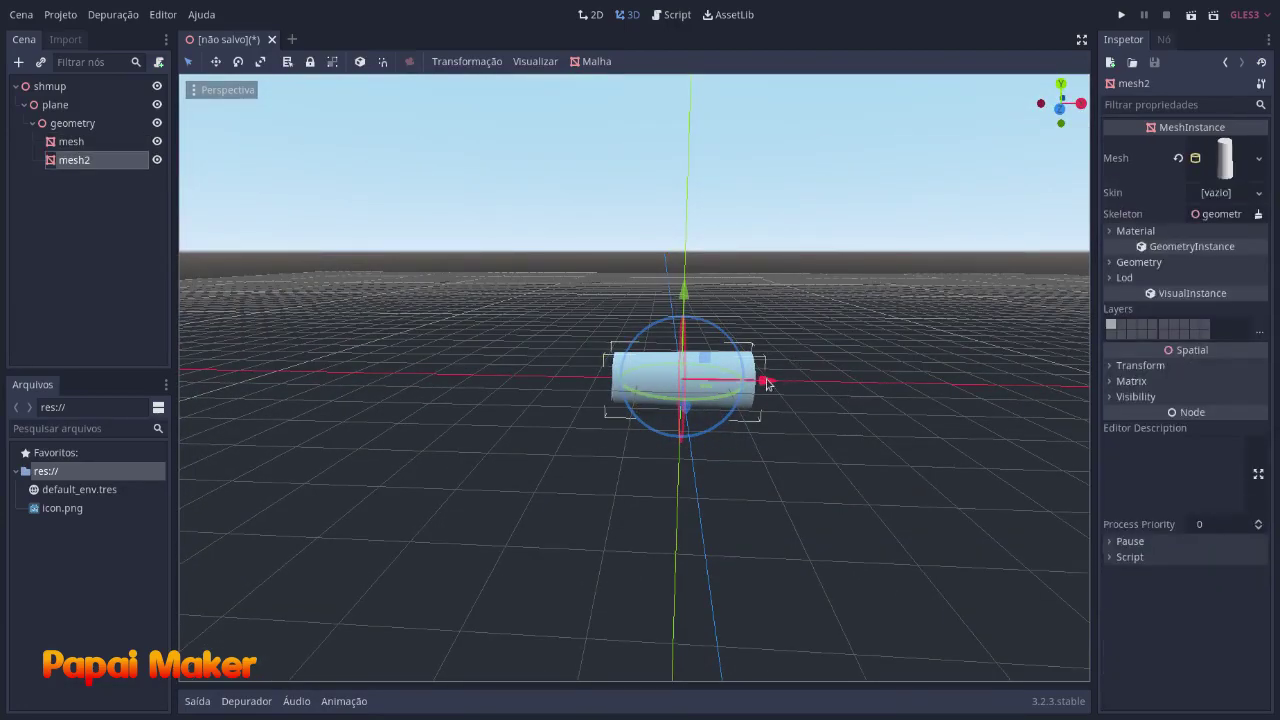
drag(760, 381, 609, 380)
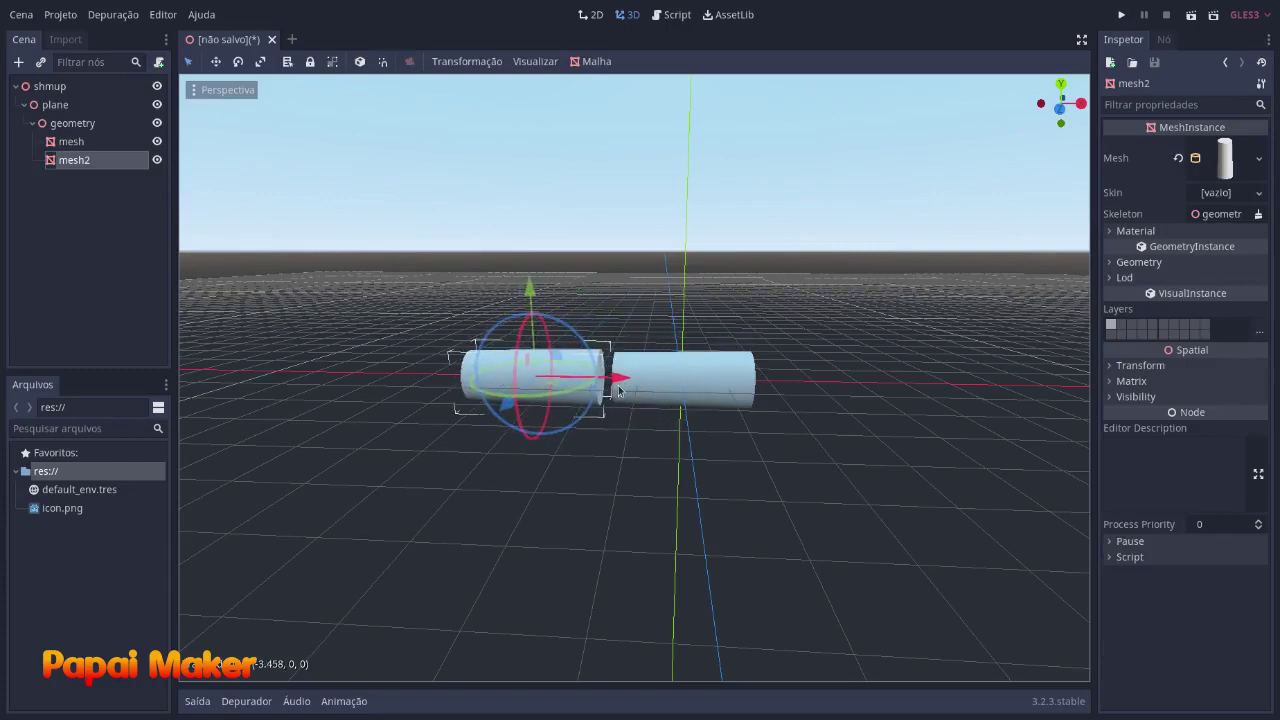
Adjust the duplicate cylinder's top radius to about 0.588 and make its mesh resource unique.
click(1222, 160)
mouse_move(1216, 307)
mouse_down()
mouse_move(1240, 307)
mouse_move(1206, 307)
mouse_move(1214, 298)
mouse_up()
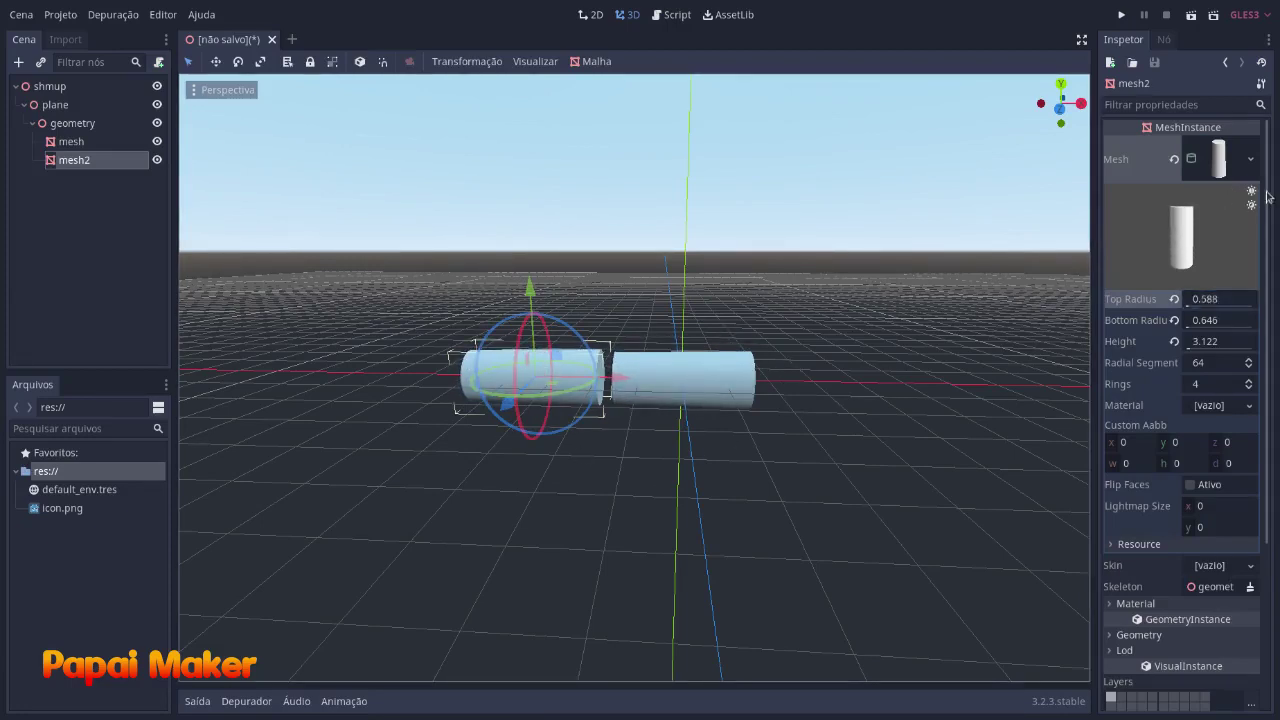
click(1250, 159)
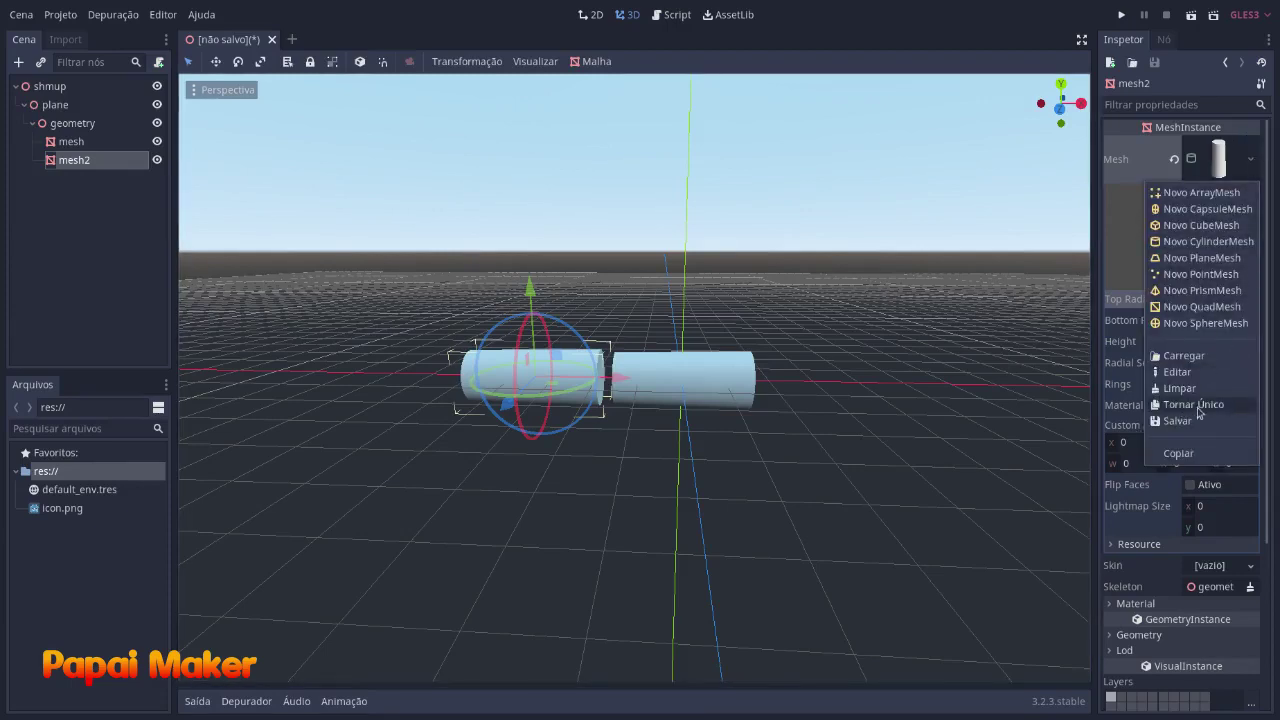
click(1180, 406)
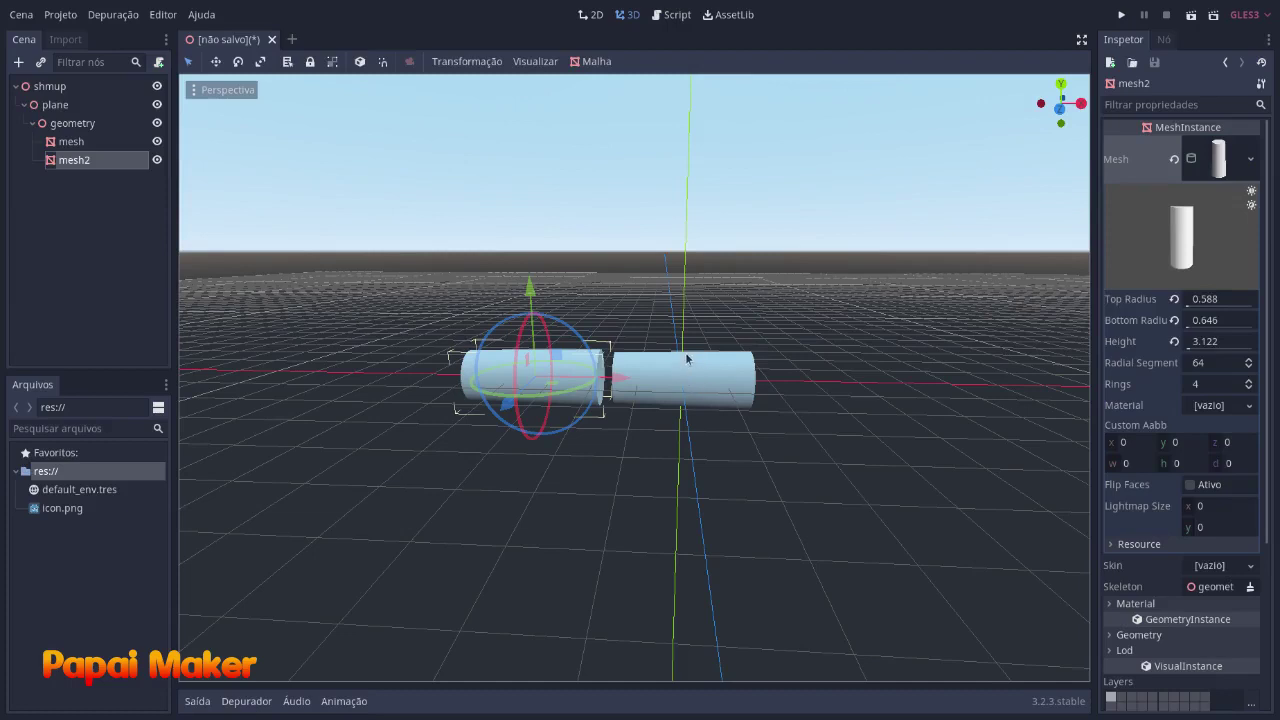
Taper mesh2 to a top radius of about 0.297 and bottom radius of about 0.474, and slide it along X against the first cylinder.
drag(1215, 307, 1153, 322)
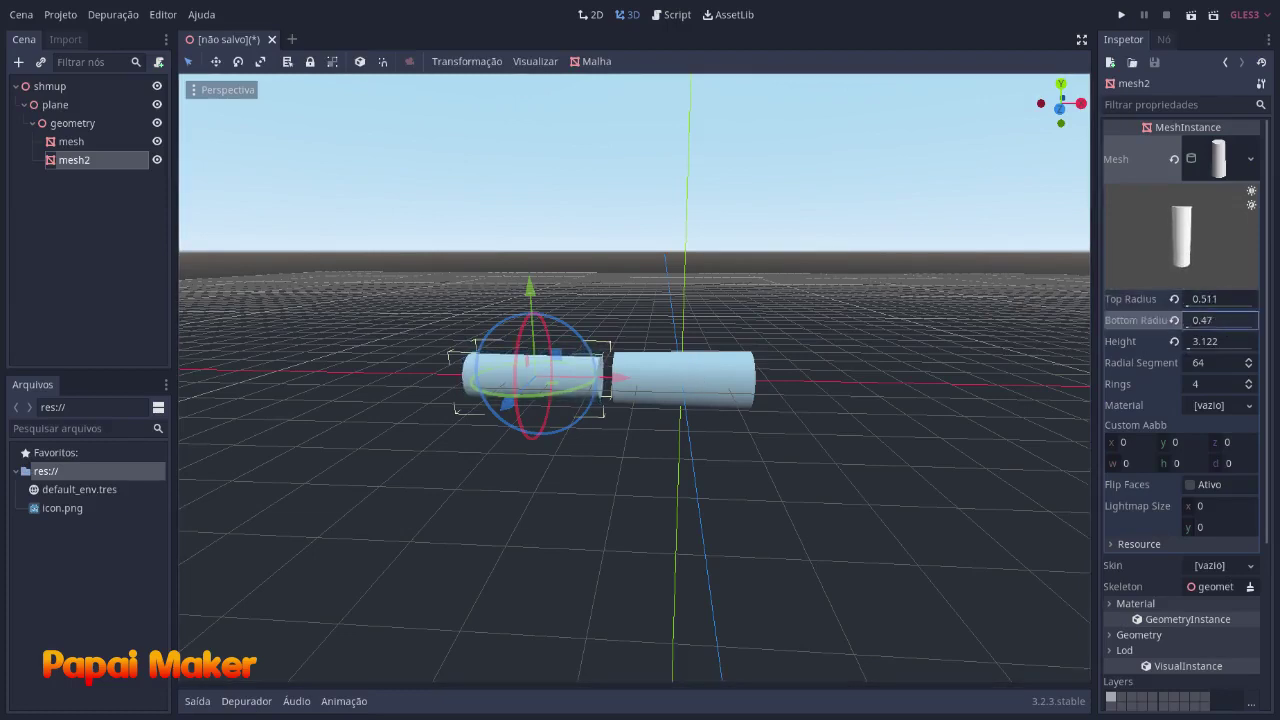
drag(1252, 305, 1182, 305)
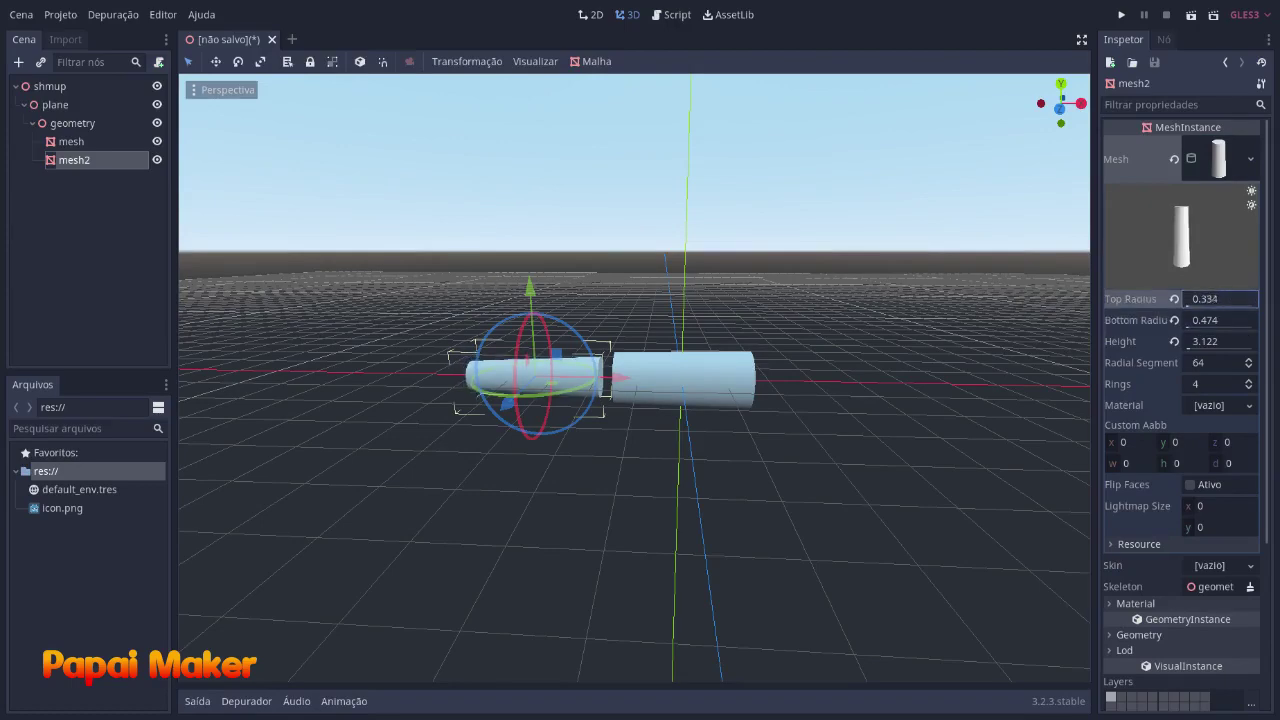
drag(610, 379, 625, 379)
middle_drag(640, 381, 512, 291)
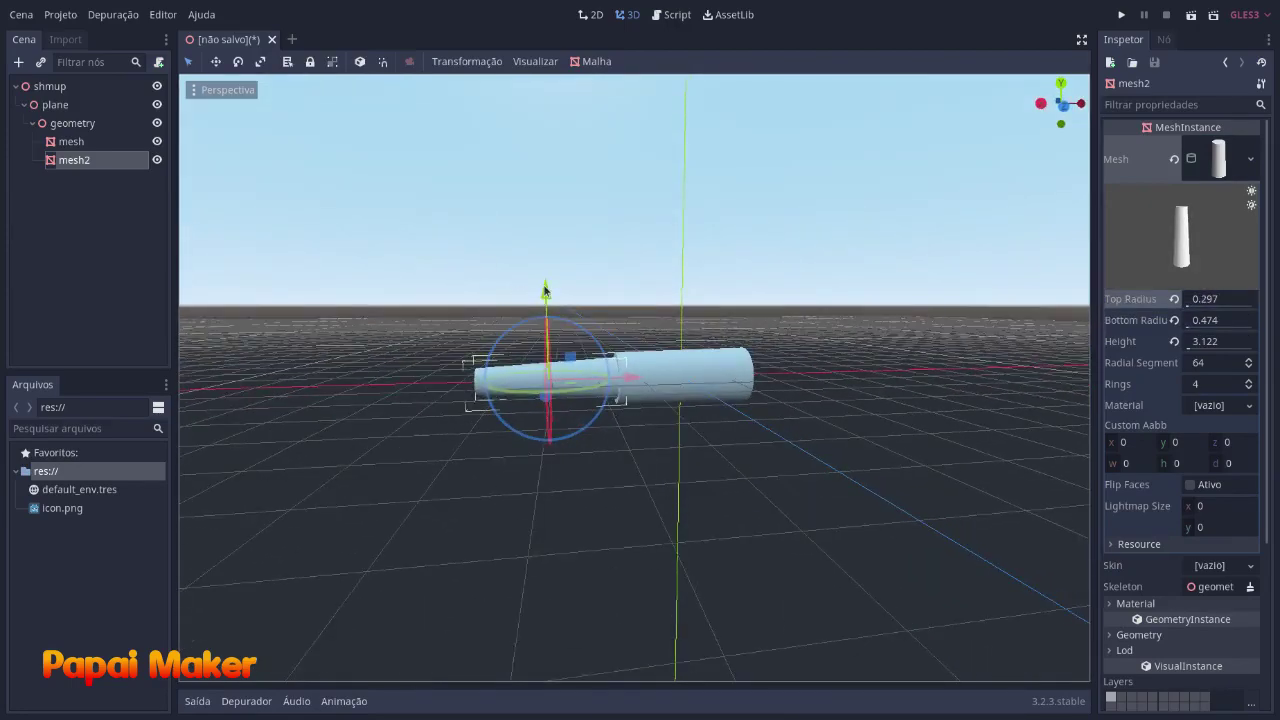
Set mesh2's bottom radius to about 0.541 and nudge it along the Y axis so its top meets the first cylinder's.
drag(562, 322, 544, 291)
drag(1211, 321, 1238, 321)
drag(563, 311, 545, 286)
key(KP_1)
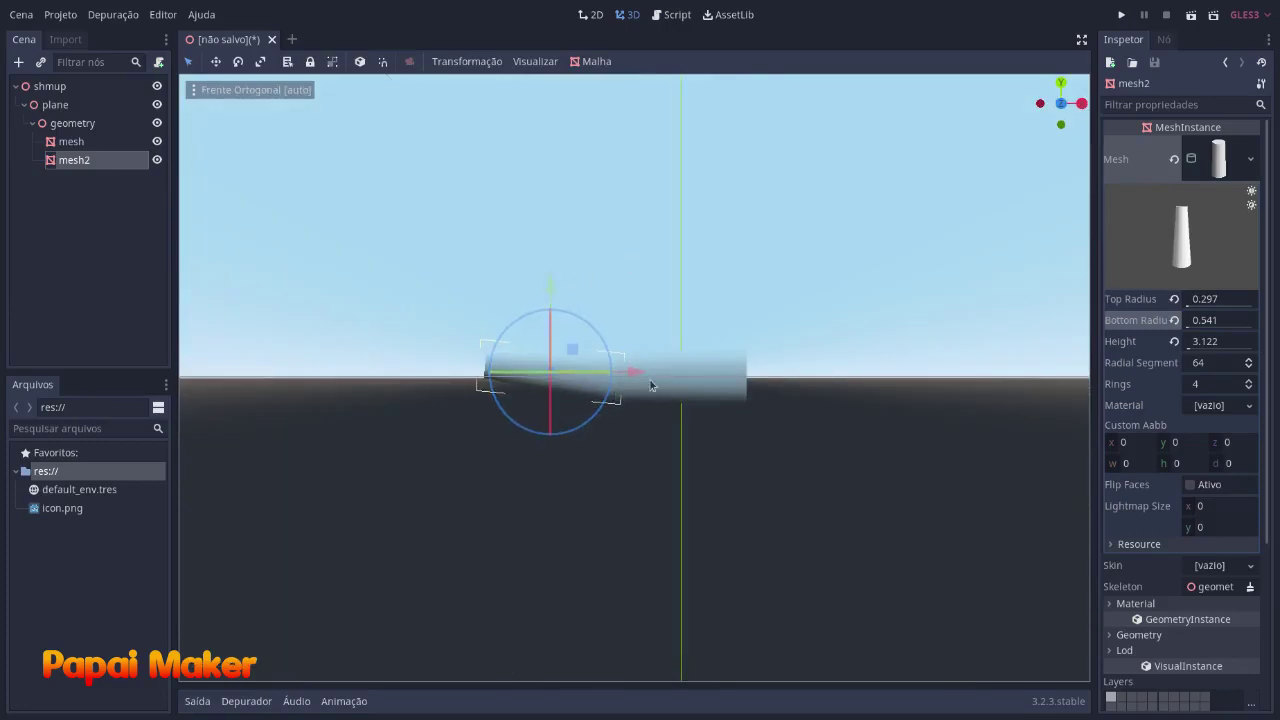
click(791, 332)
middle_drag(791, 332, 697, 374)
click(697, 374)
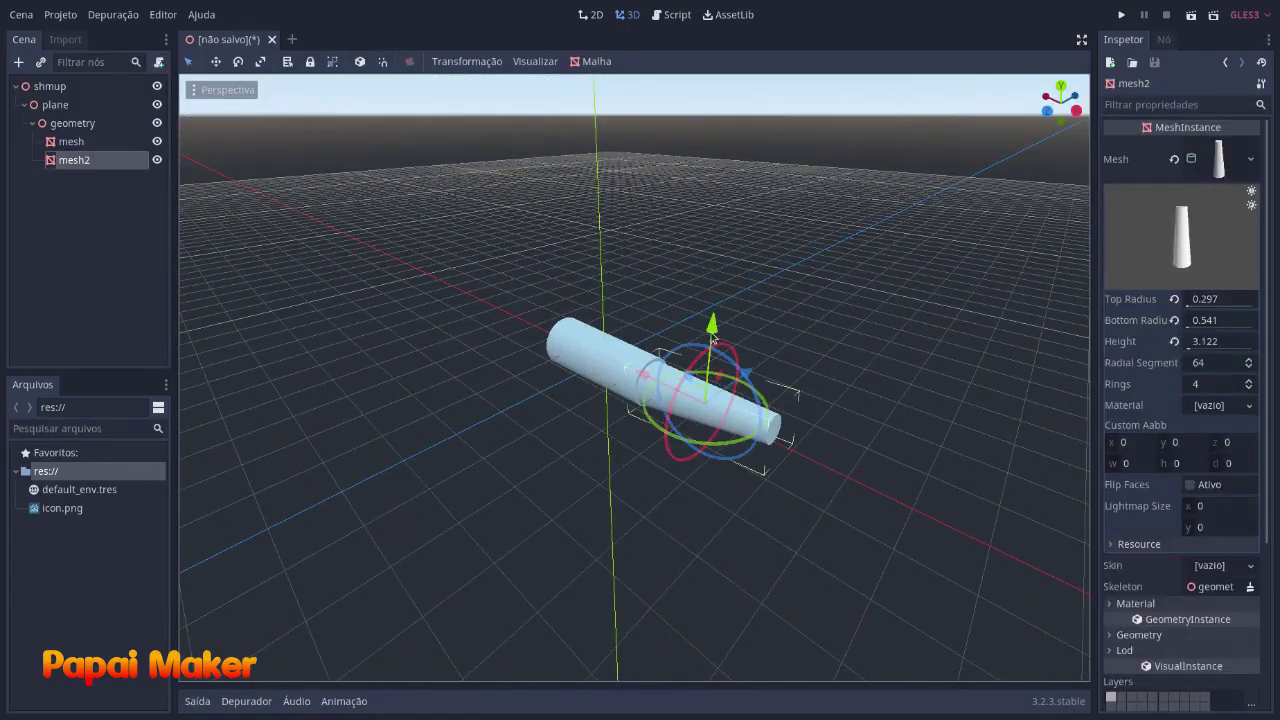
click(840, 374)
middle_drag(840, 374, 696, 375)
middle_drag(782, 409, 789, 456)
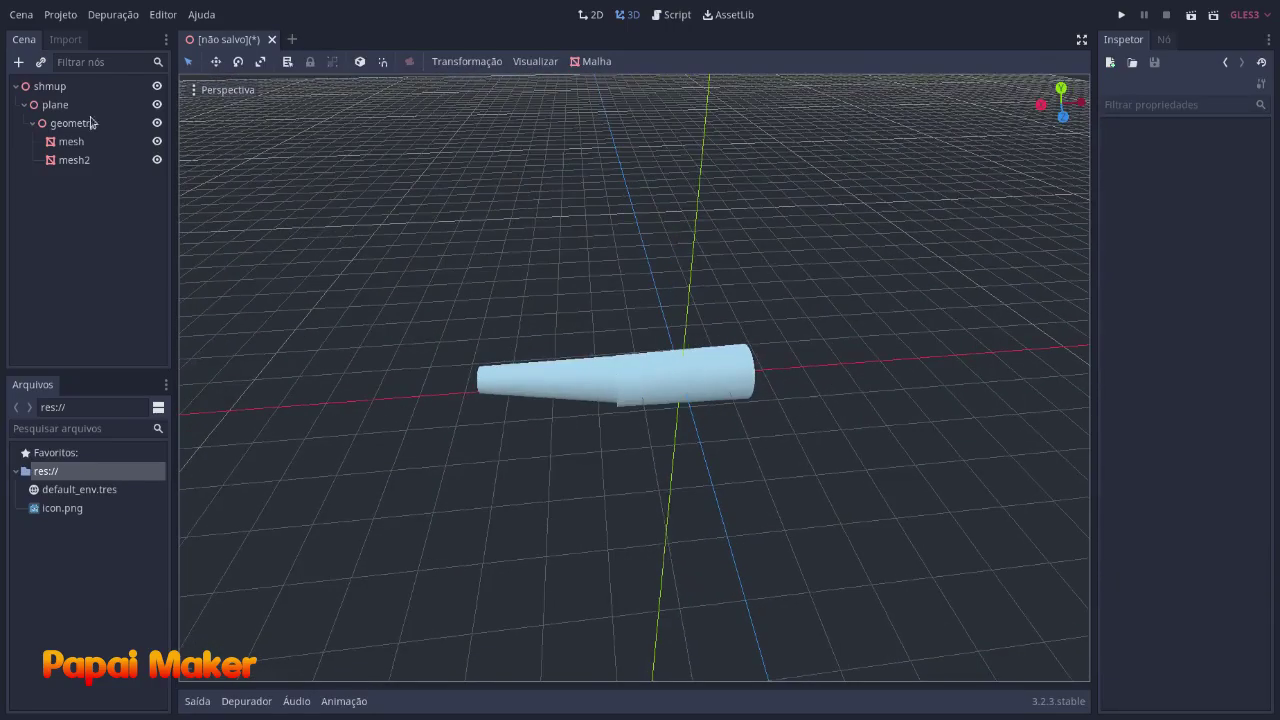
Duplicate the first cylinder node and replace the copy's mesh with a new CubeMesh.
click(72, 161)
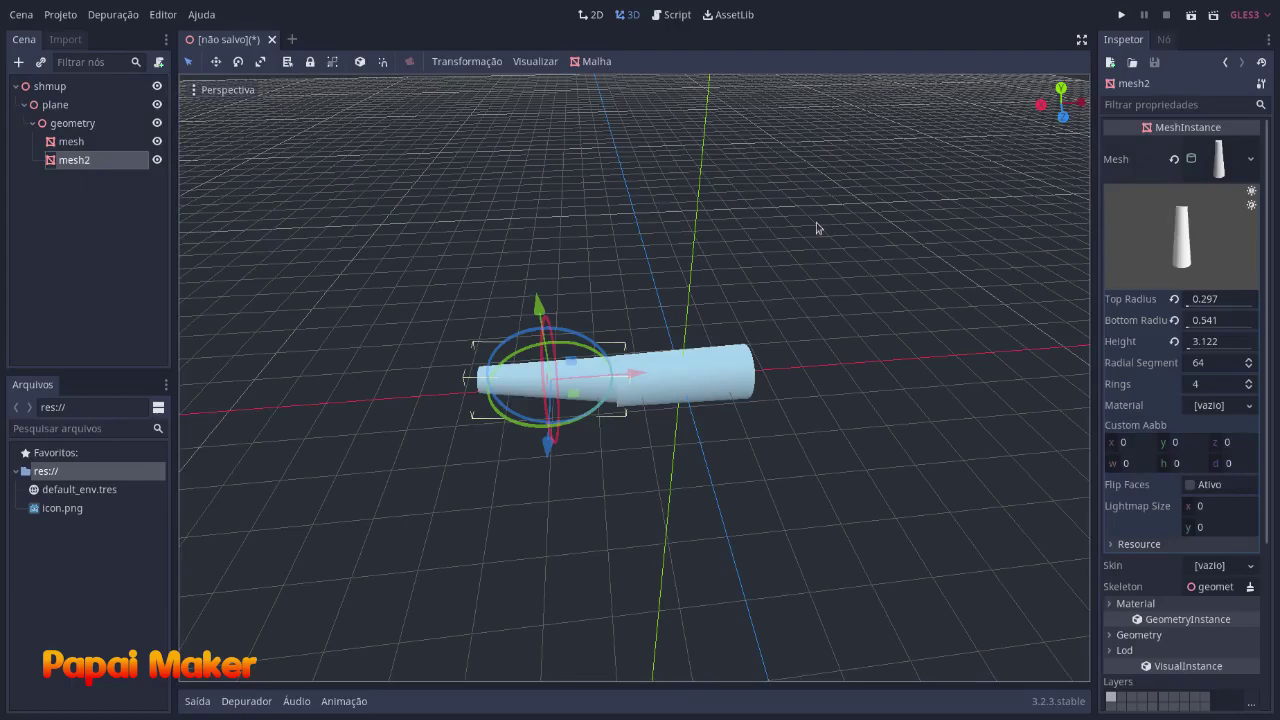
click(740, 370)
middle_drag(866, 357, 790, 344)
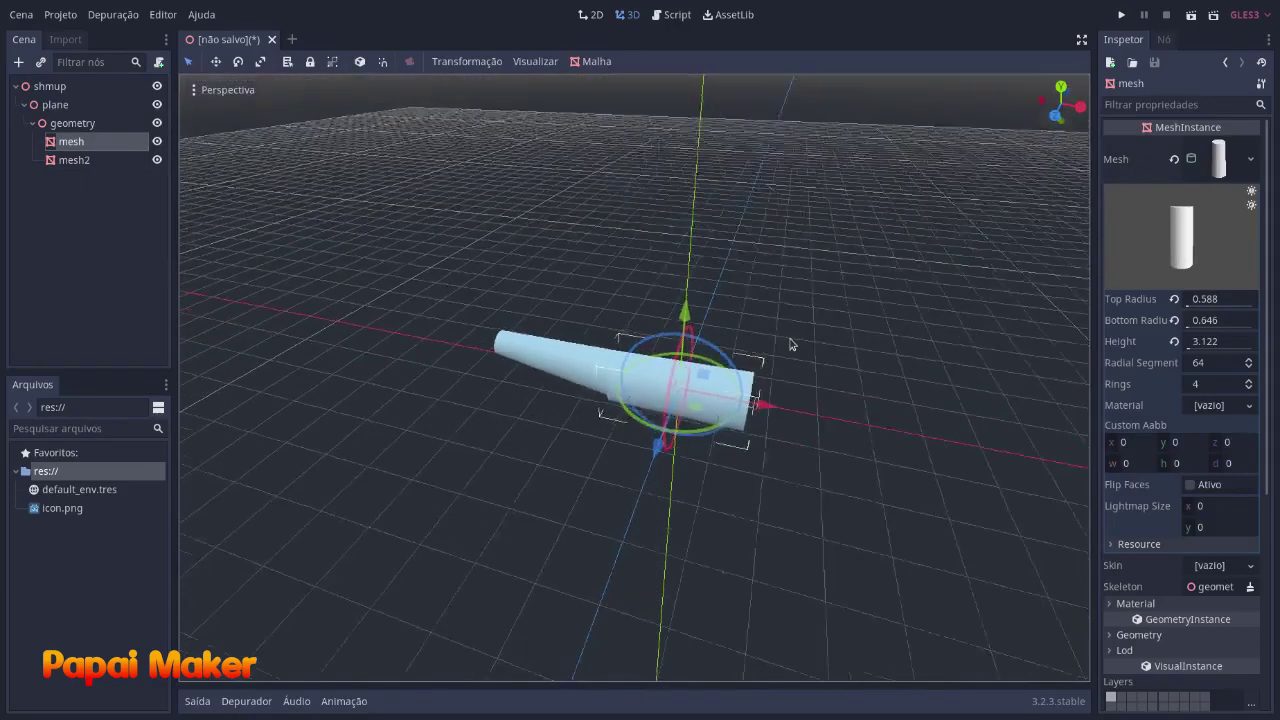
key(ctrl+d)
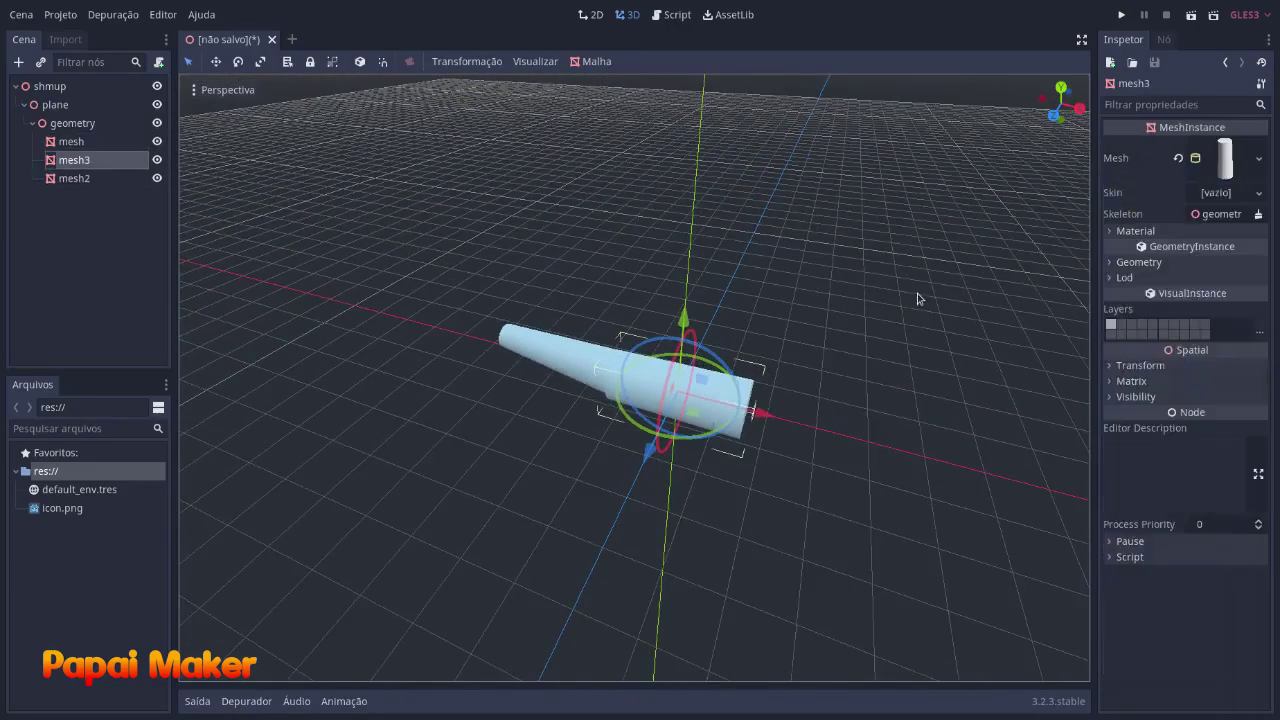
click(1261, 160)
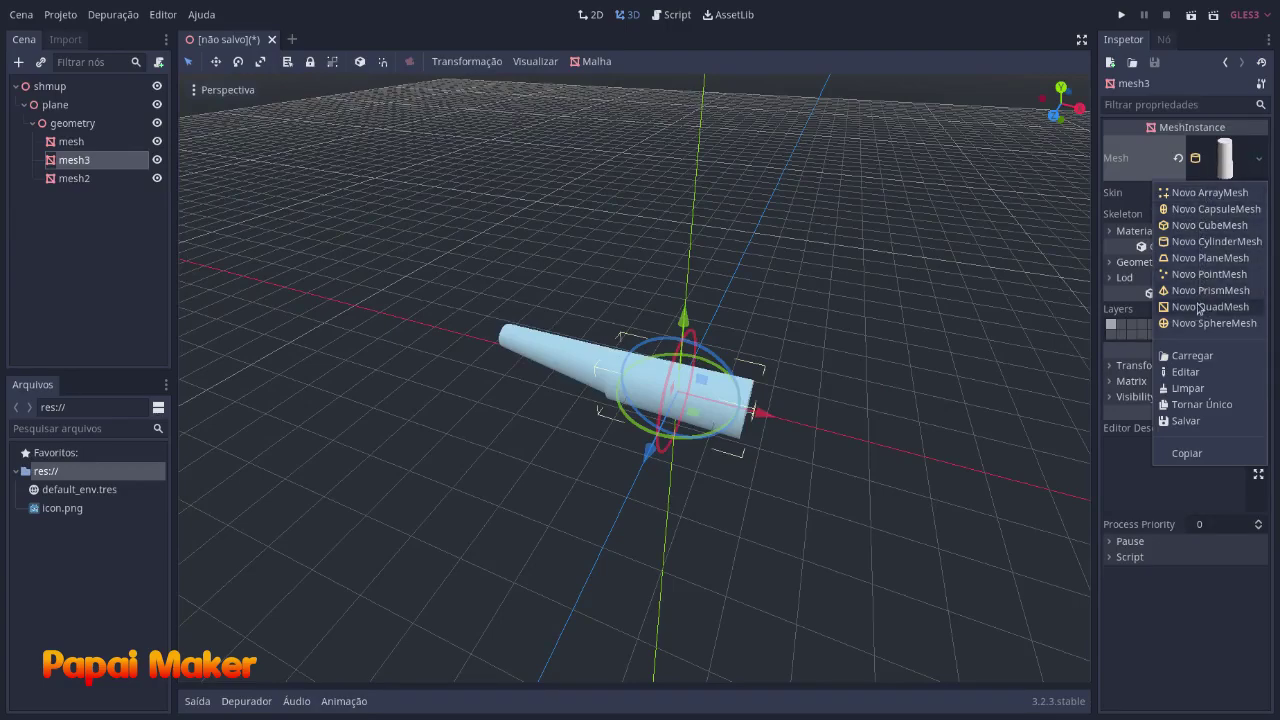
click(1200, 227)
Resize the cube to about 1.872 in Y and 4.984 in Z.
middle_drag(1032, 280, 916, 293)
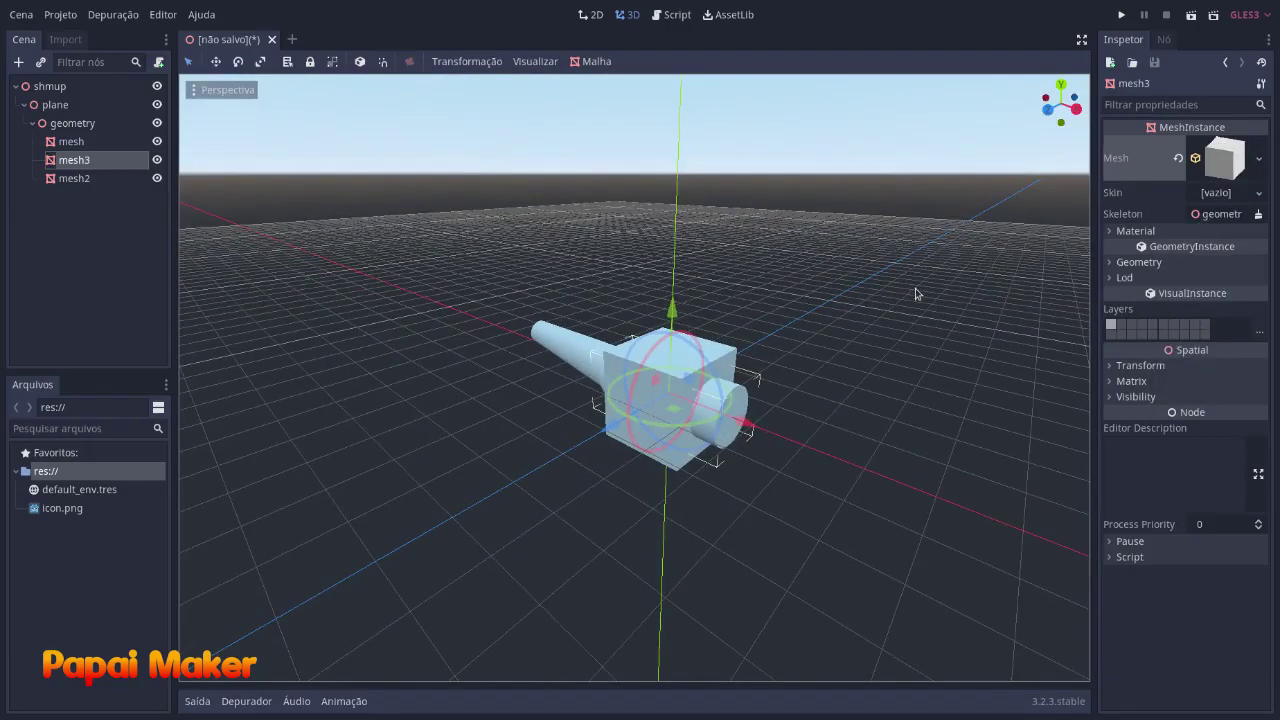
click(1230, 163)
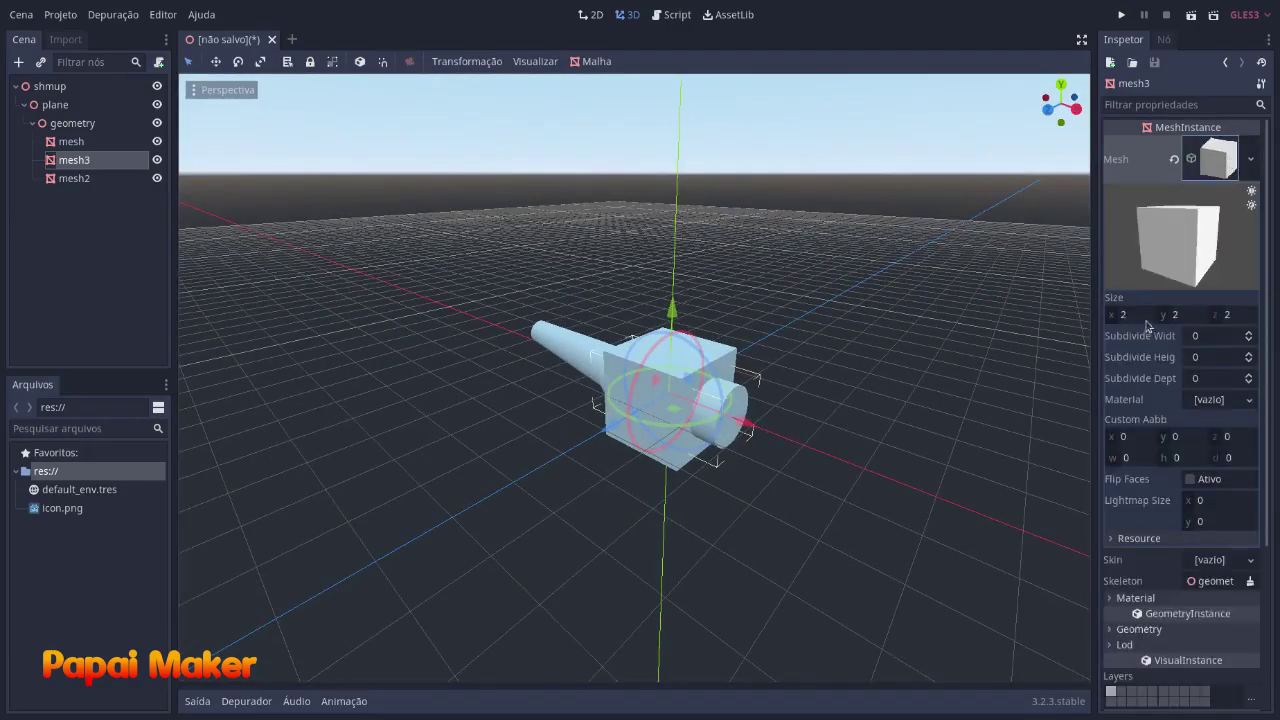
mouse_move(1210, 318)
mouse_down()
mouse_move(1274, 318)
mouse_move(1198, 318)
mouse_up()
Set the cube's Z rotation to 0 degrees in its transform.
scroll(1212, 511, down, 5)
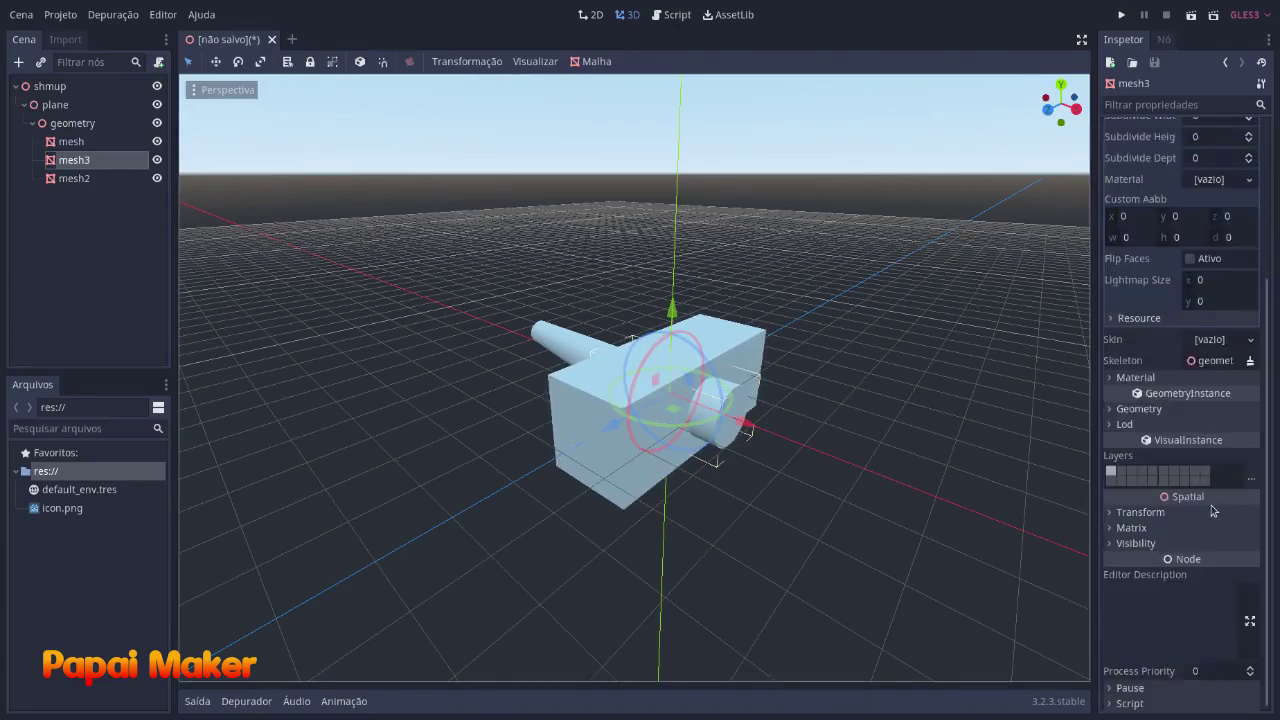
scroll(1169, 375, up, 2)
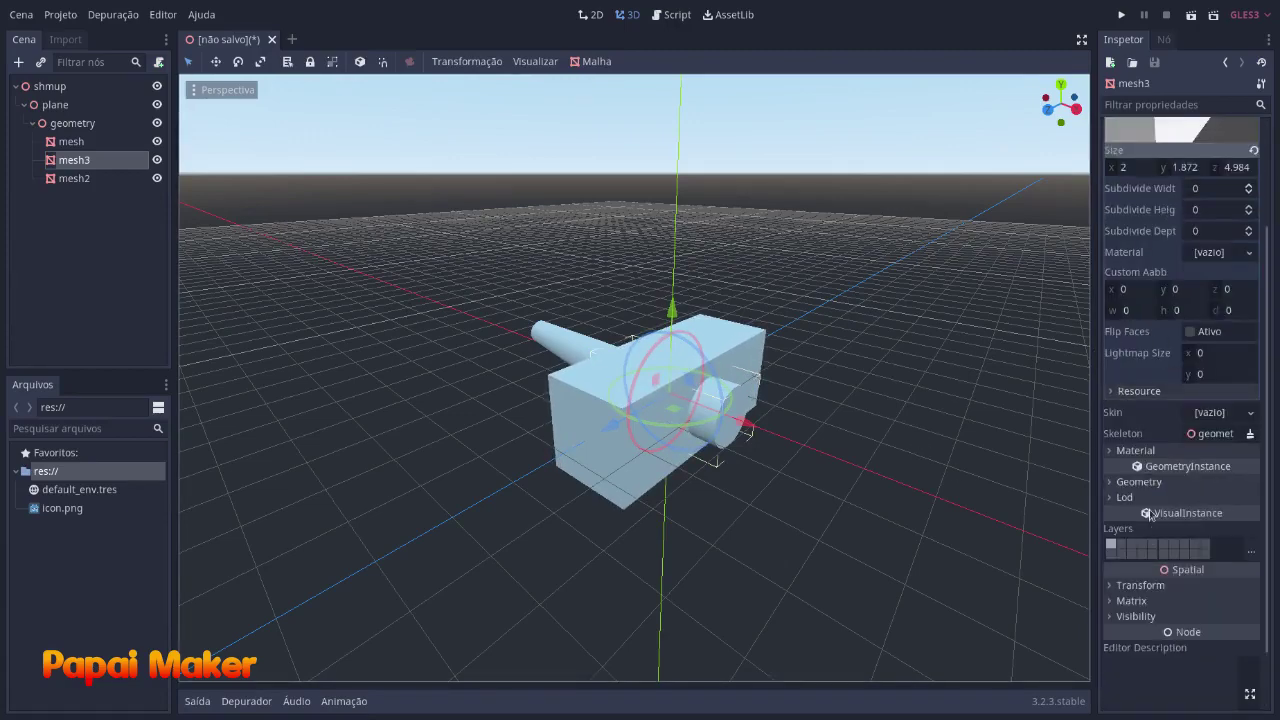
scroll(1150, 514, down, 2)
click(1150, 514)
click(1238, 583)
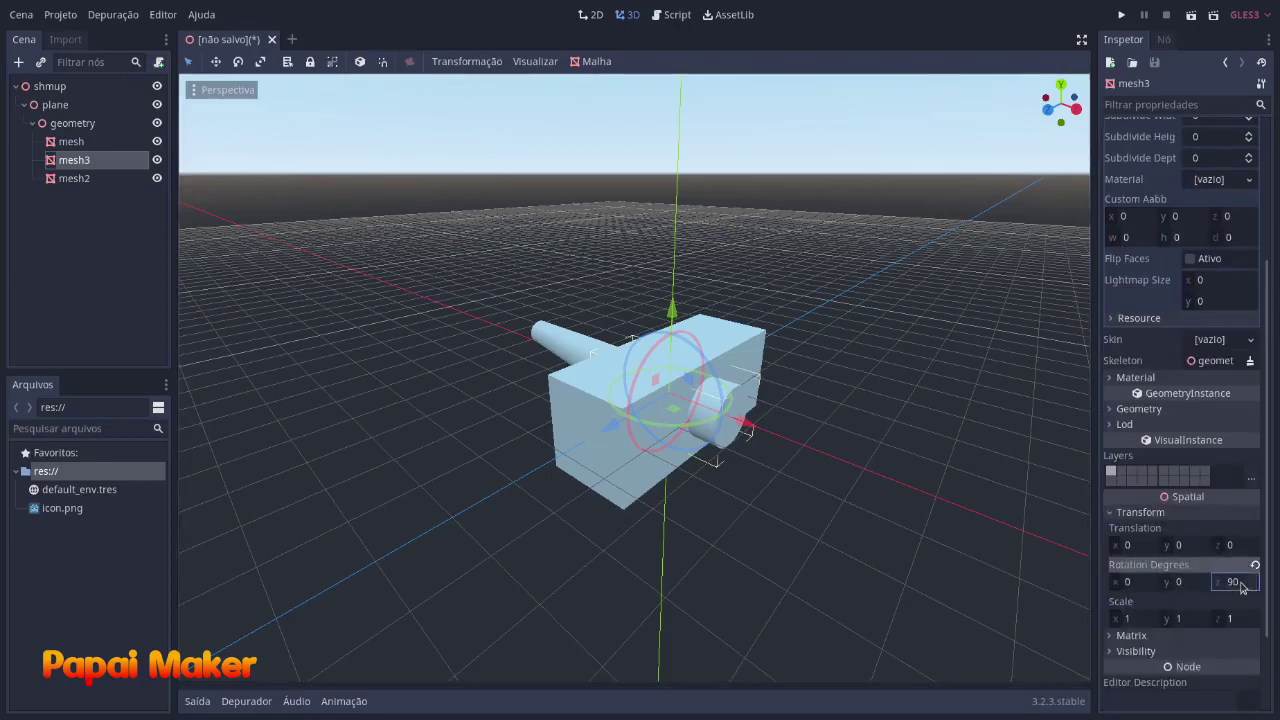
text(0)
key(Return)
scroll(1154, 245, up, 3)
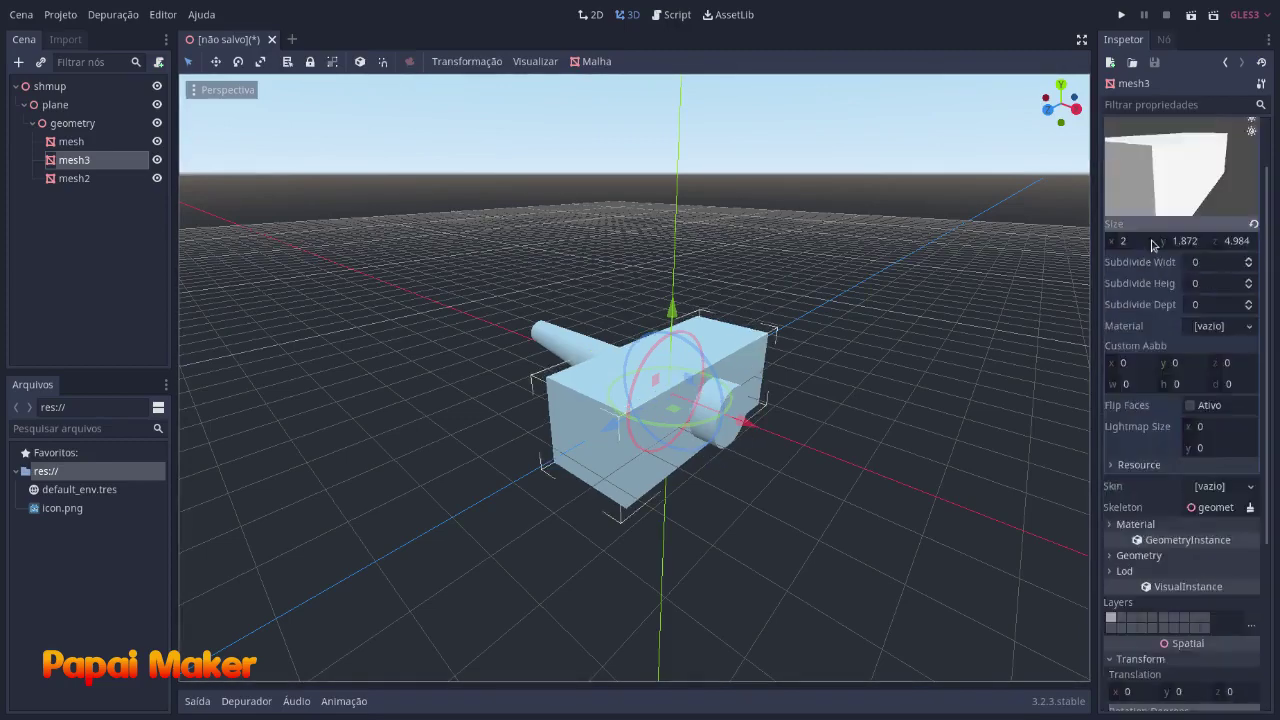
Resize the cube into a thin wing about 0.154 in Y and 6.152 in Z, and raise it above the fuselage.
drag(1181, 318, 1265, 319)
click(1133, 319)
drag(672, 308, 675, 263)
Duplicate the upper wing and lower the copy along the Y axis to form the plane's lower wing.
middle_drag(675, 263, 837, 294)
key(ctrl+d)
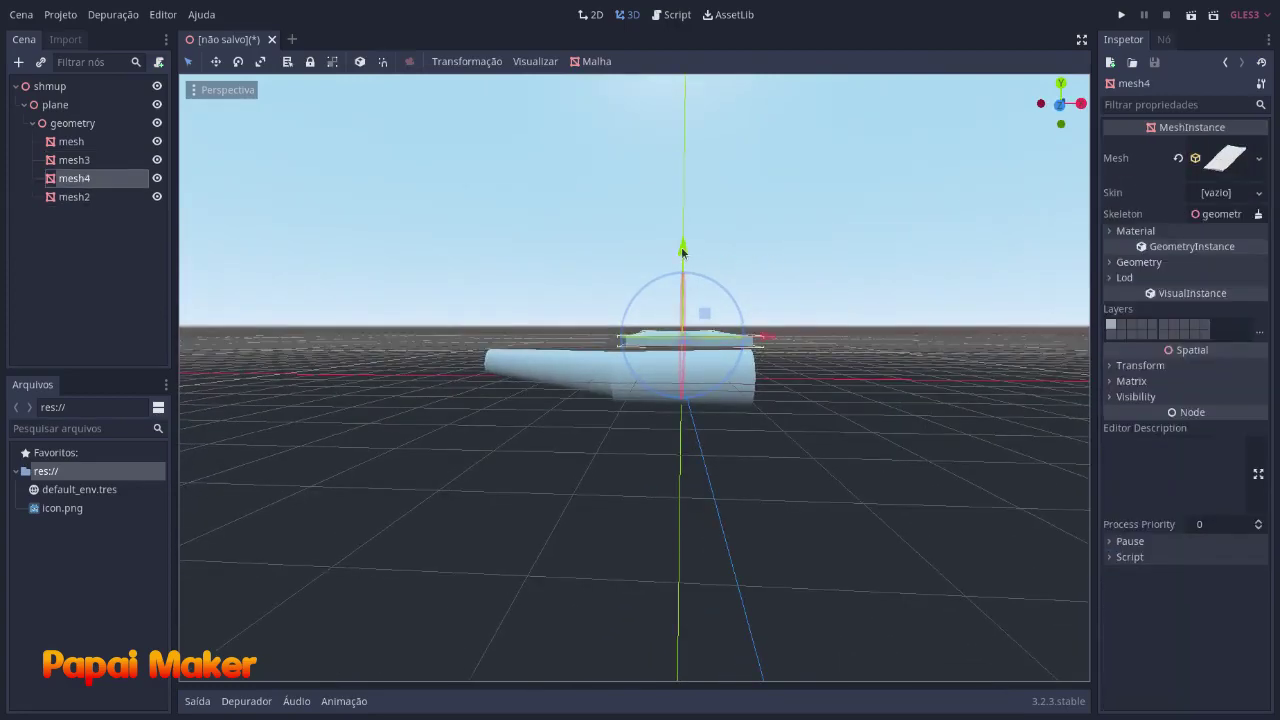
drag(682, 250, 682, 291)
click(905, 343)
middle_drag(905, 343, 785, 350)
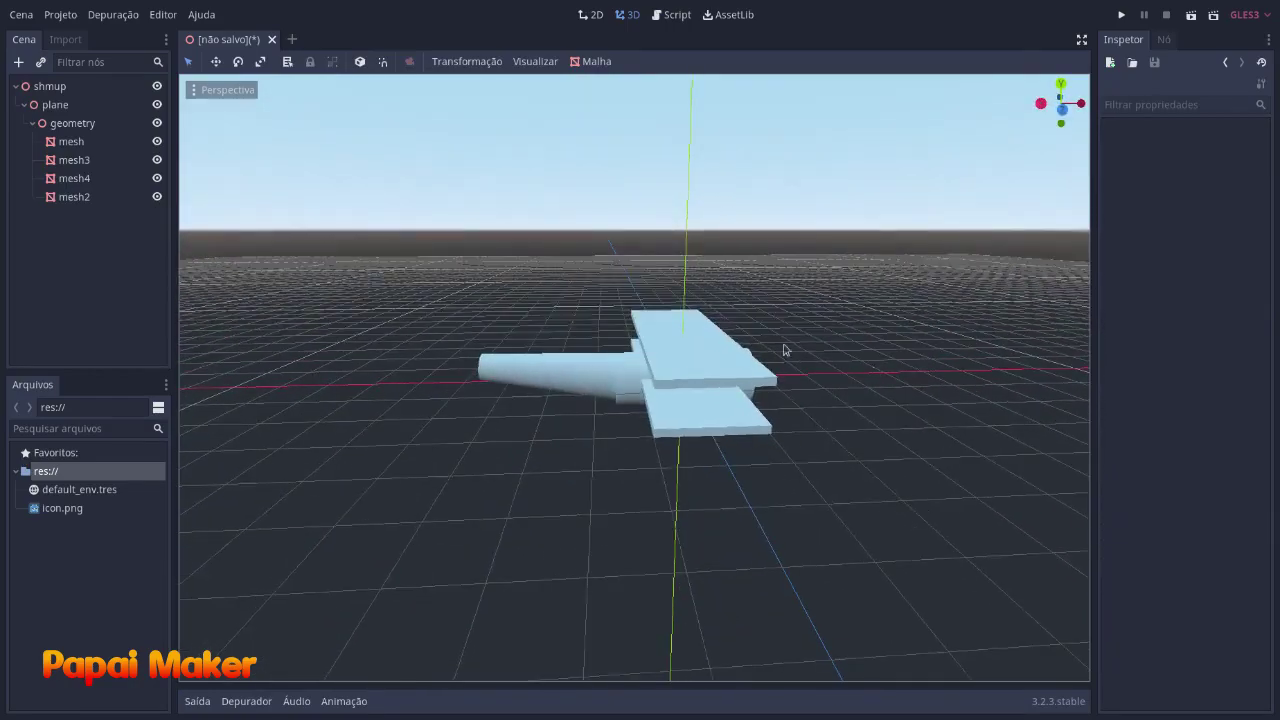
Duplicate the lower wing, make the copy's mesh unique, and move it along the X axis to the plane's tail.
click(697, 410)
key(ctrl+d)
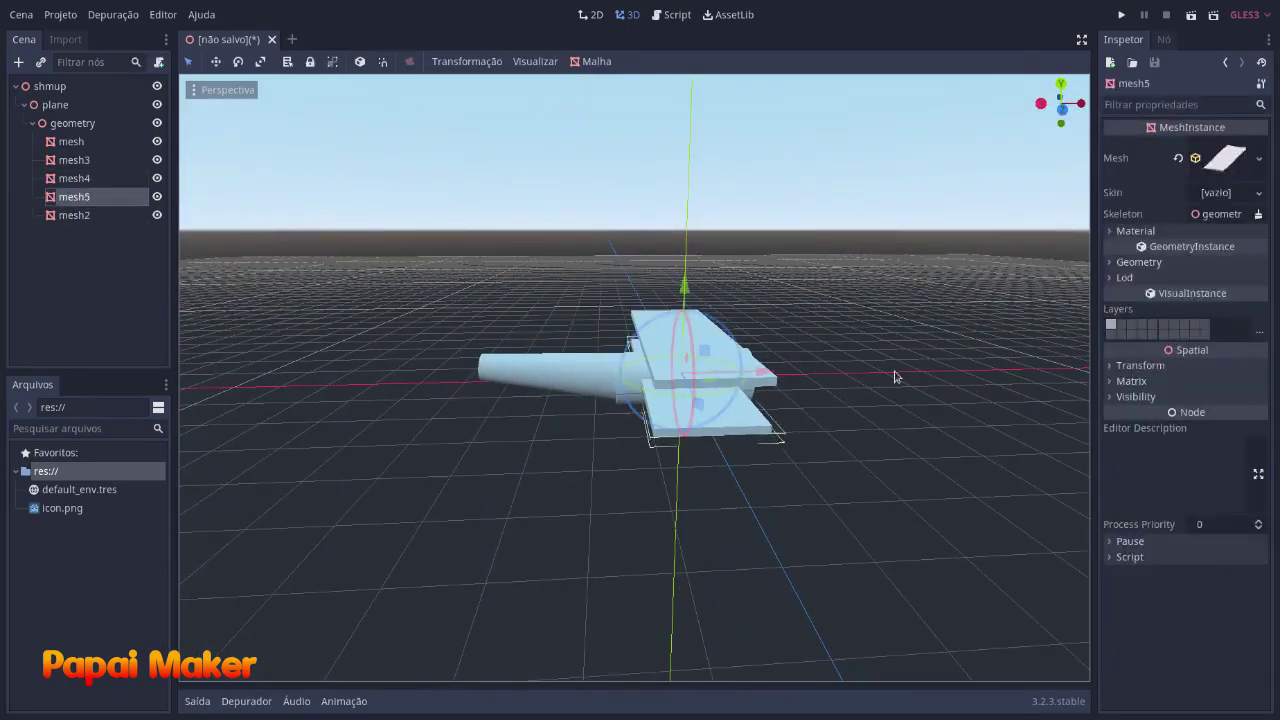
click(1261, 158)
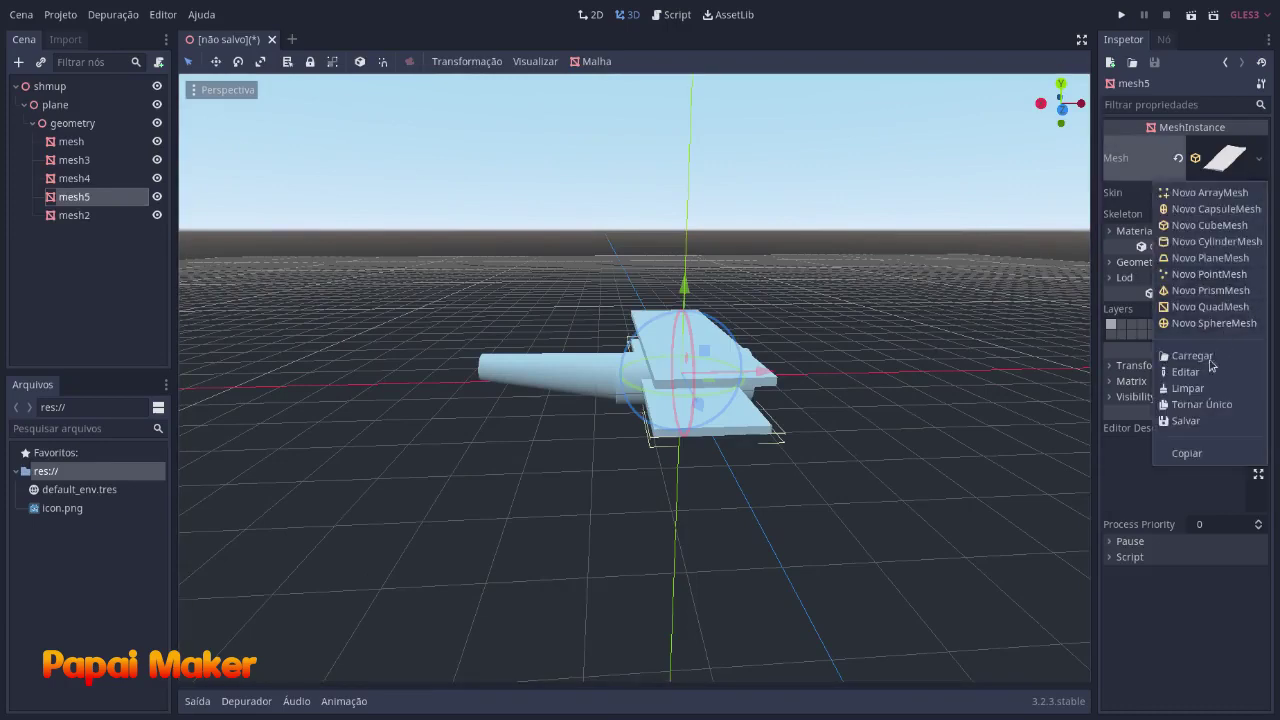
click(1211, 407)
drag(770, 374, 586, 374)
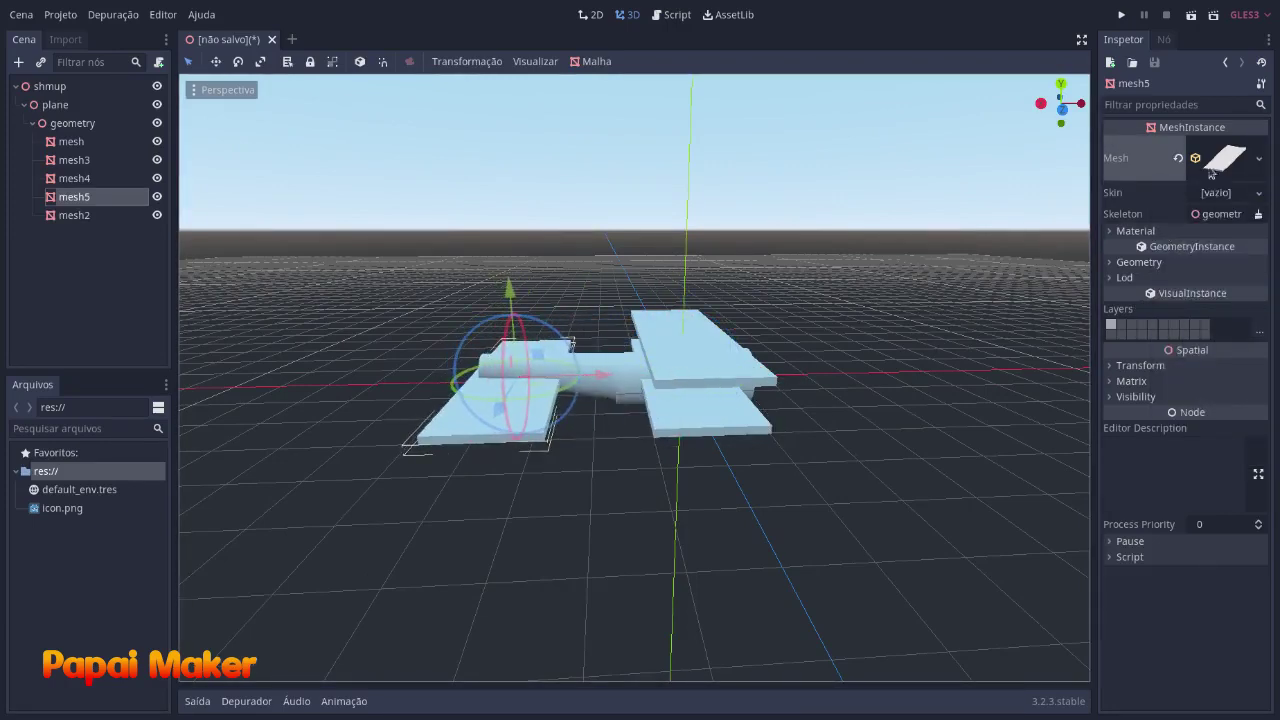
Resize the tail wing to about 0.868 × 0.09 × 2.578 and fit it onto the fuselage's rear end.
click(1211, 170)
middle_drag(871, 418, 865, 445)
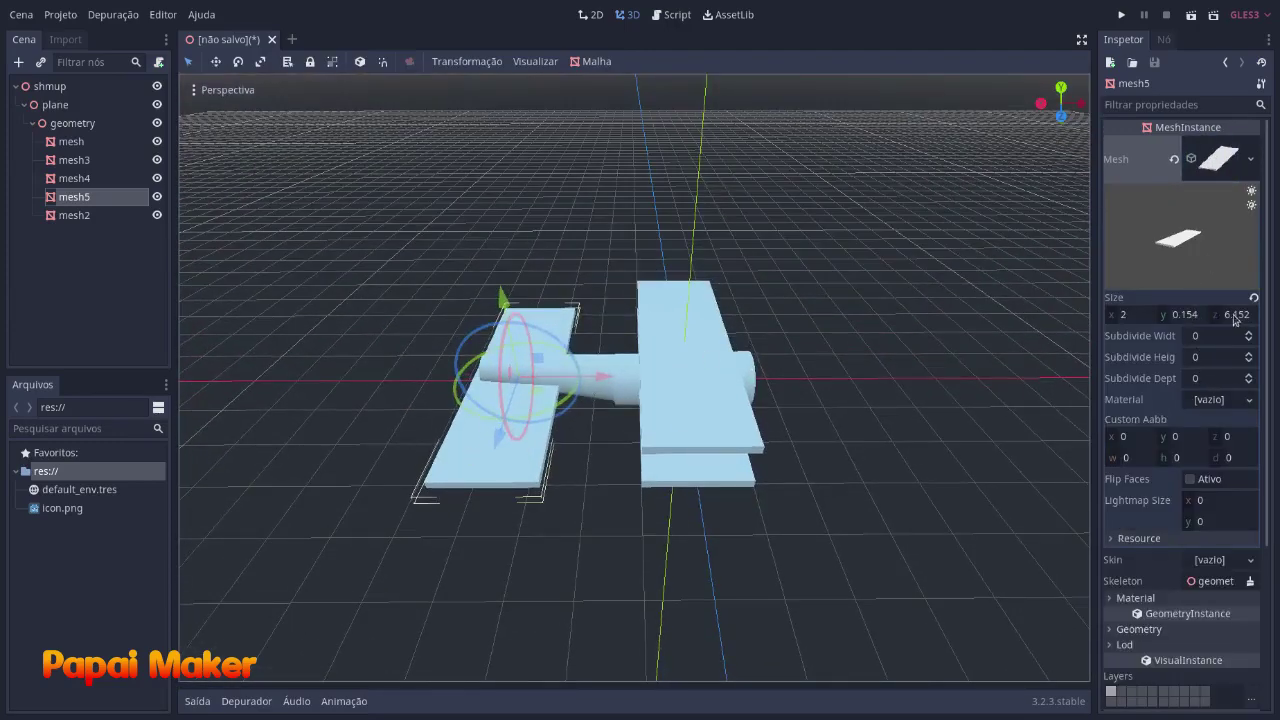
drag(1236, 319, 1210, 319)
drag(599, 377, 583, 377)
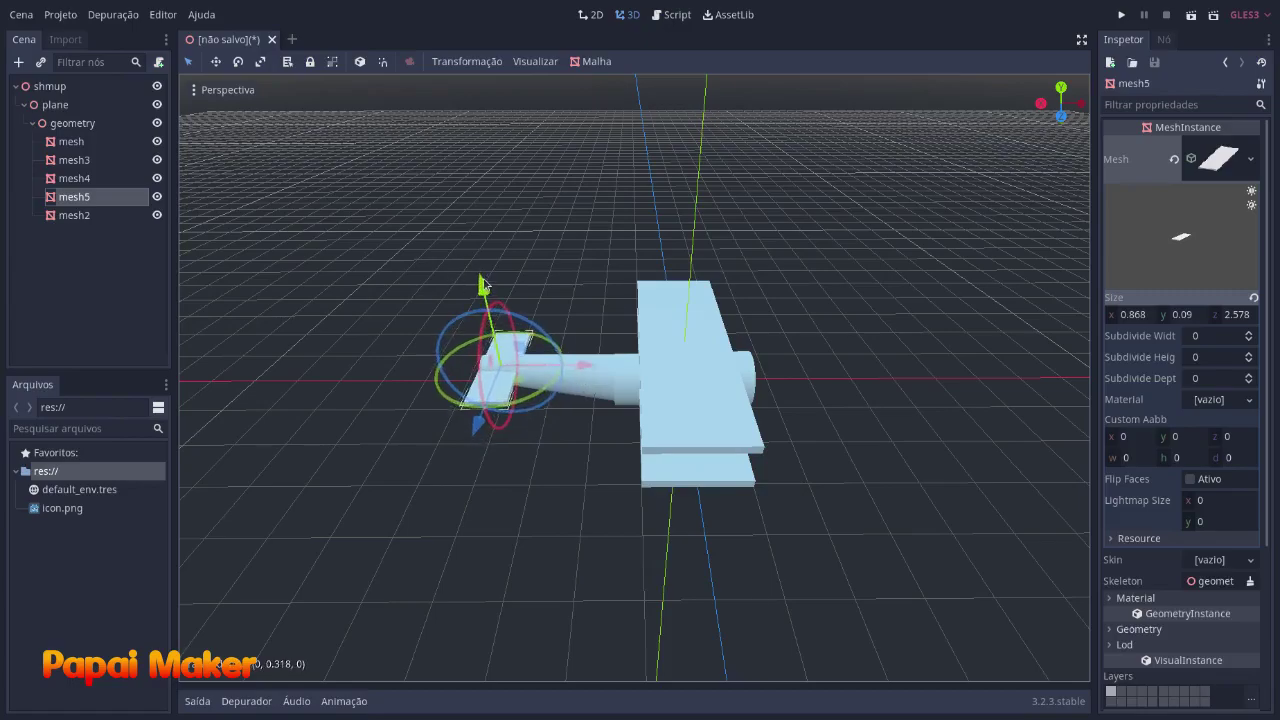
middle_drag(523, 280, 864, 274)
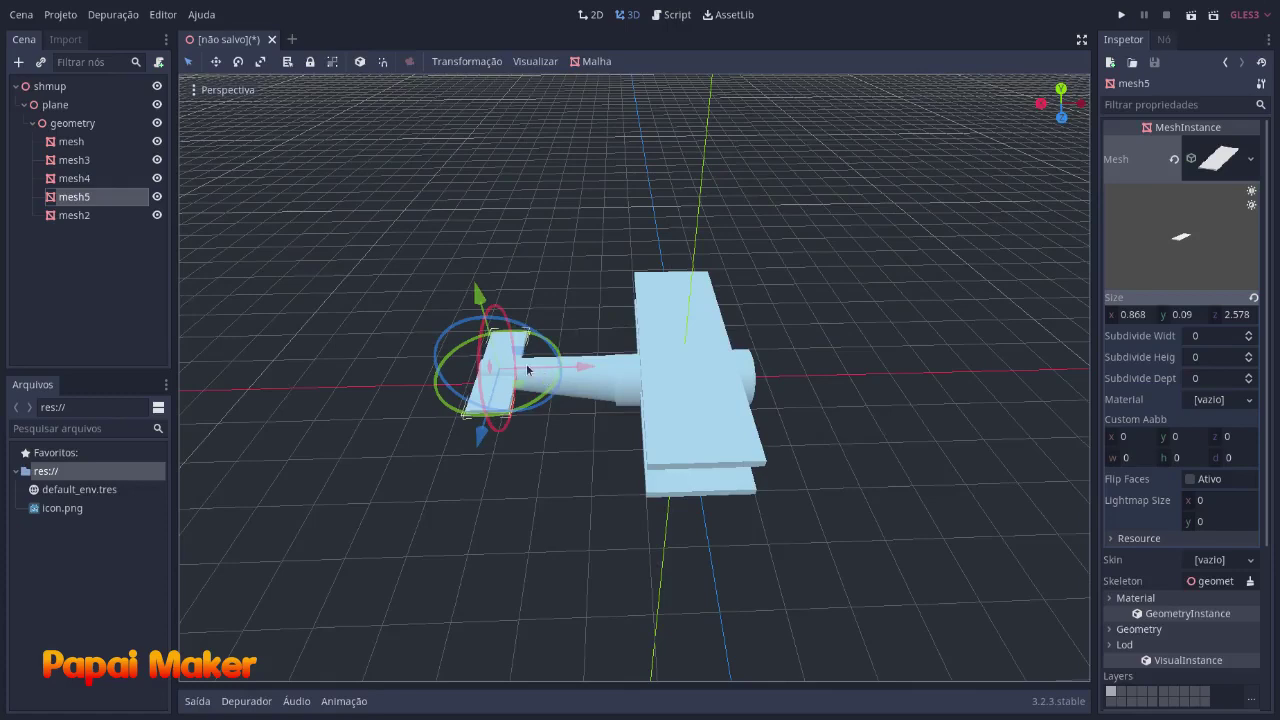
Duplicate the horizontal tail wing, make the copy's mesh unique, and open its mesh properties.
key(ctrl+d)
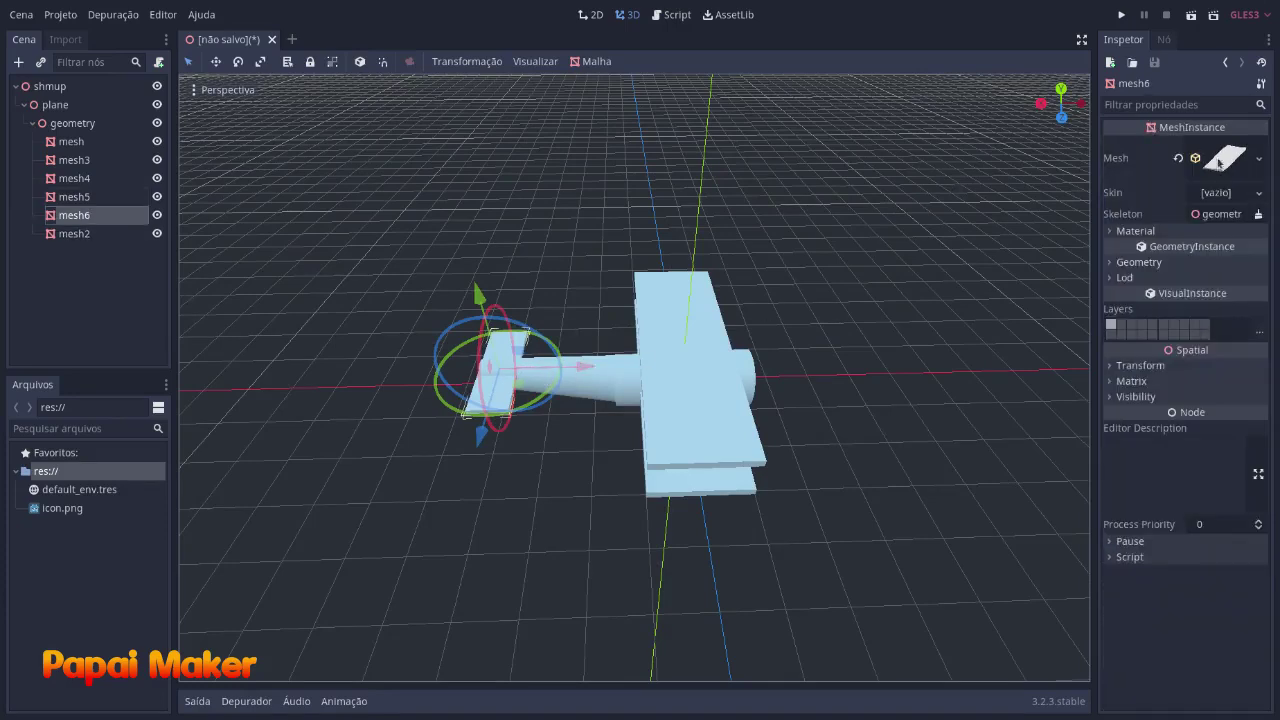
click(1260, 159)
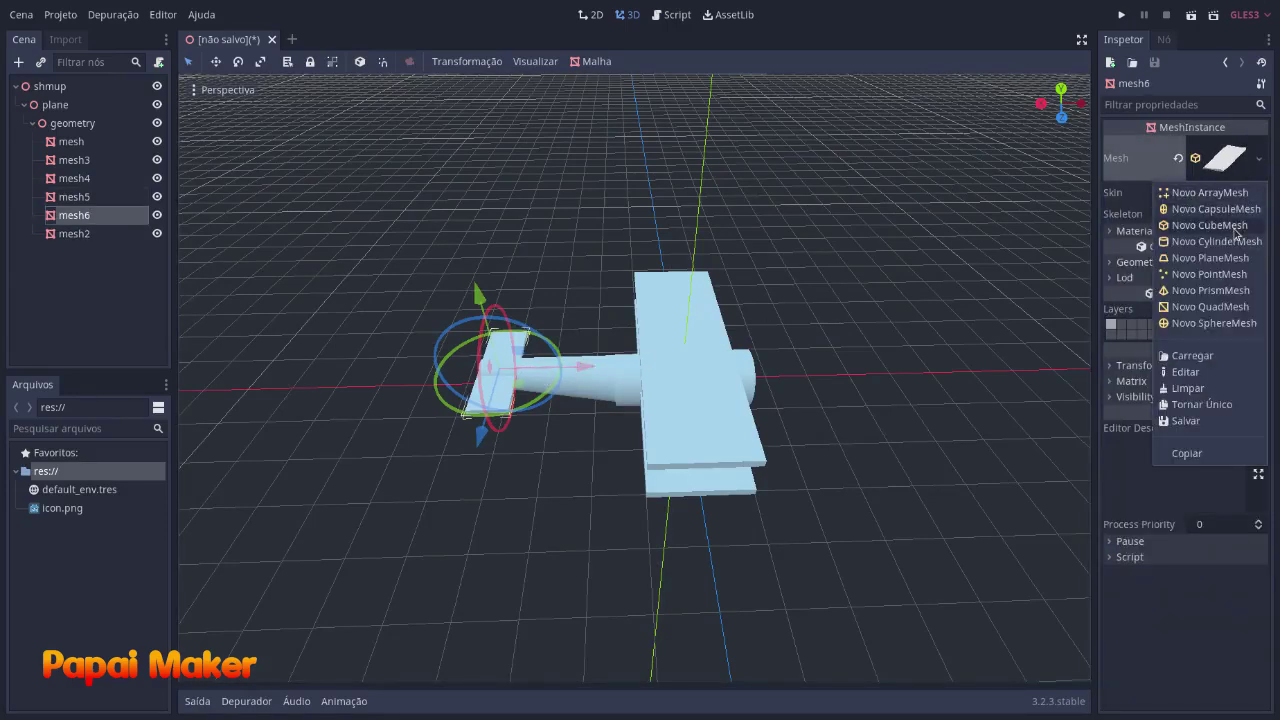
click(1201, 404)
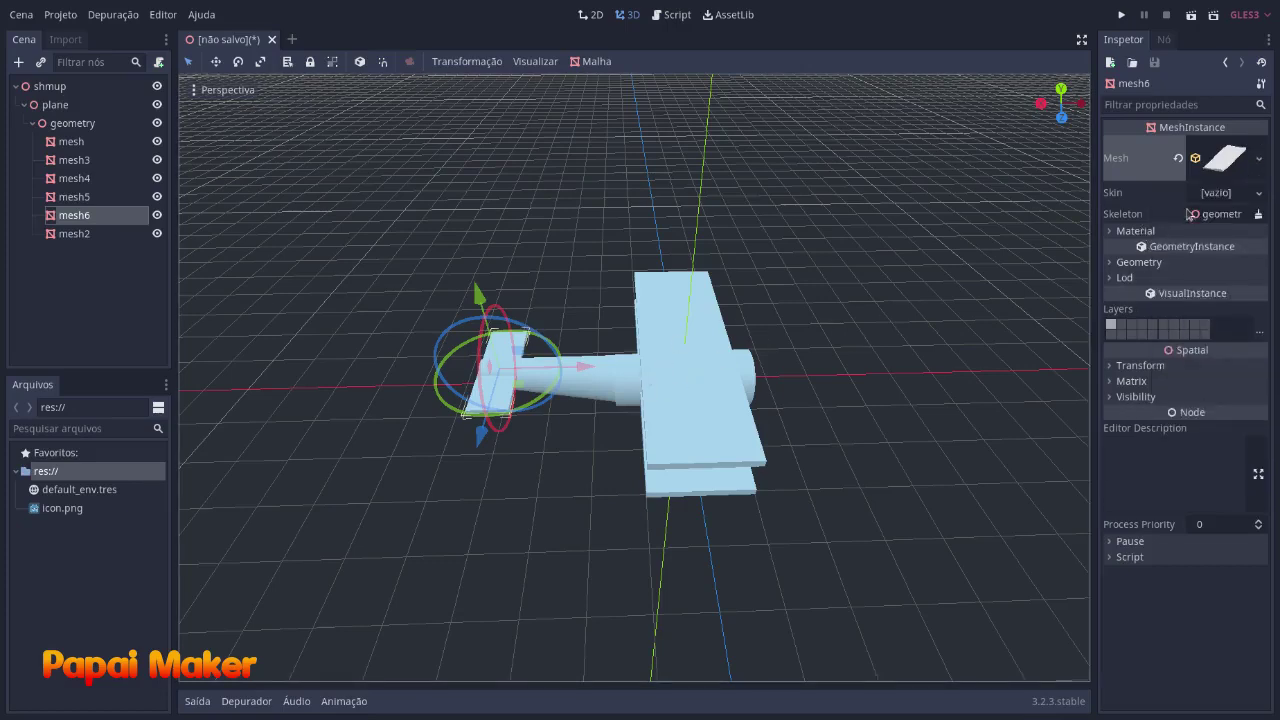
click(1230, 162)
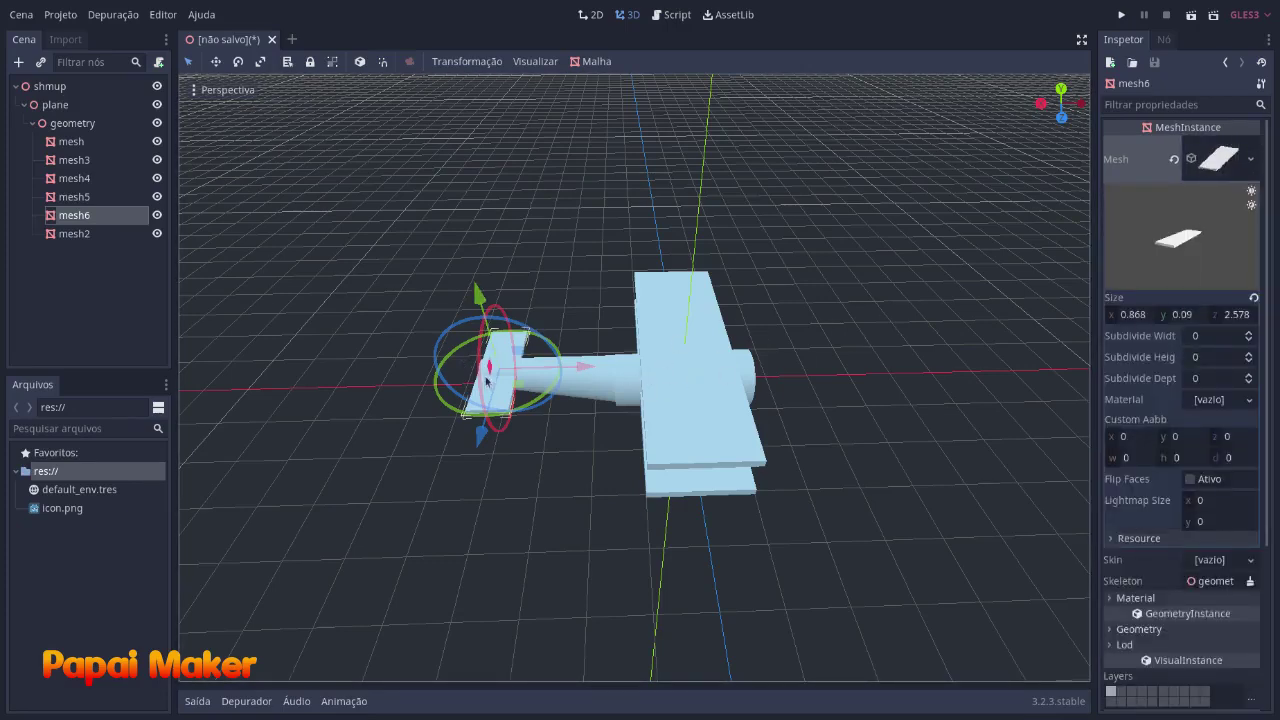
Resize the copy into a vertical fin about 1.108 in Y and 0.122 in Z, and raise it above the tail.
drag(1183, 319, 1240, 314)
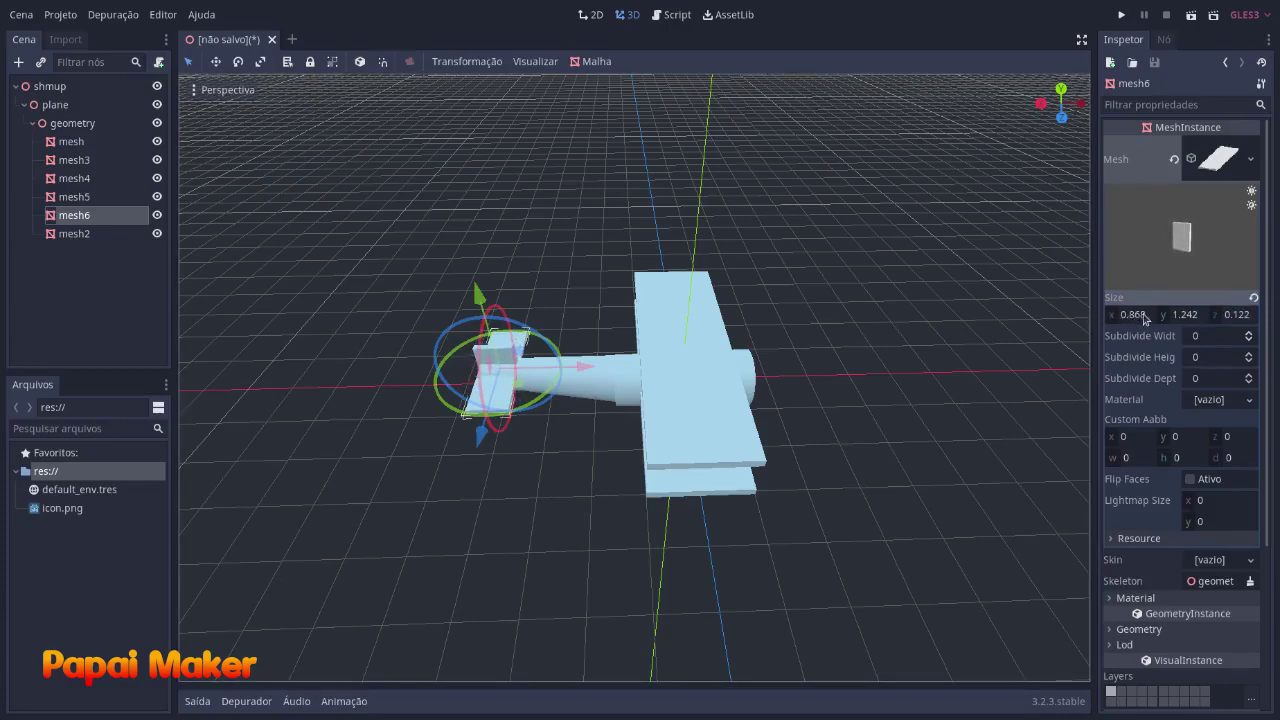
drag(1190, 318, 1180, 318)
drag(480, 296, 481, 264)
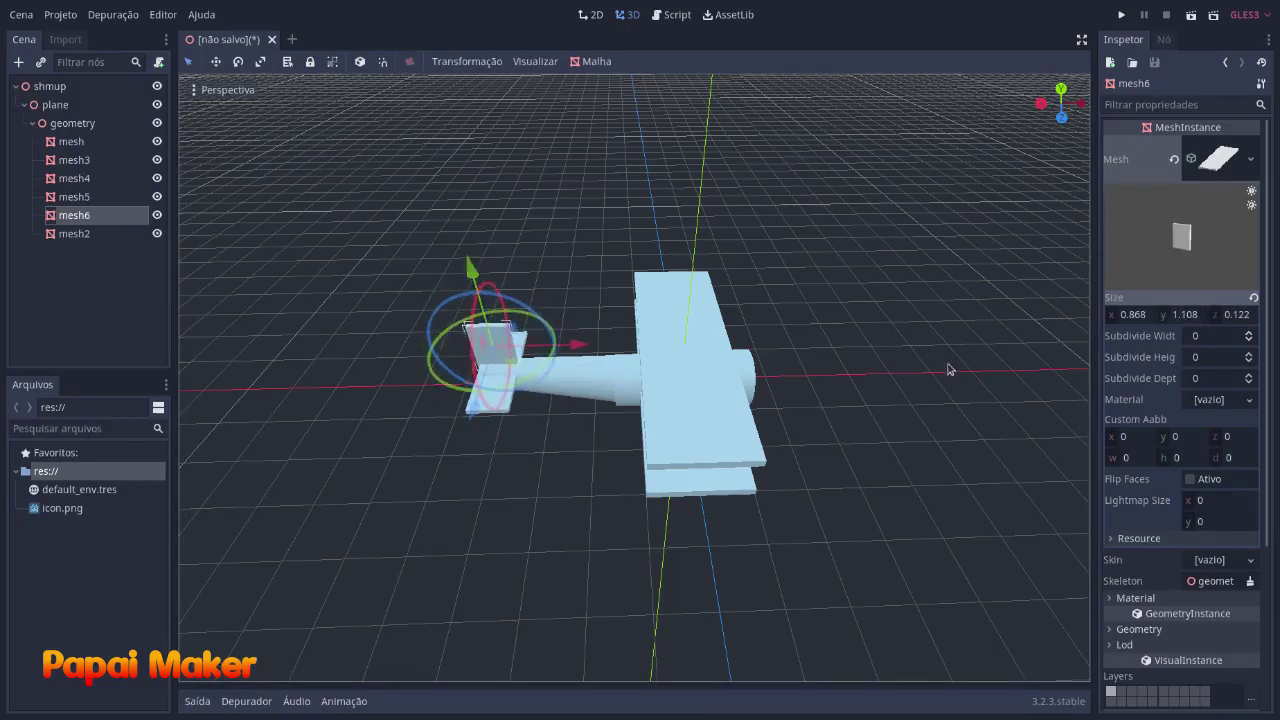
click(947, 372)
middle_drag(947, 372, 912, 326)
Save the scene as shmup.tscn in a new shumup/scenes folder under res://.
key(ctrl+s)
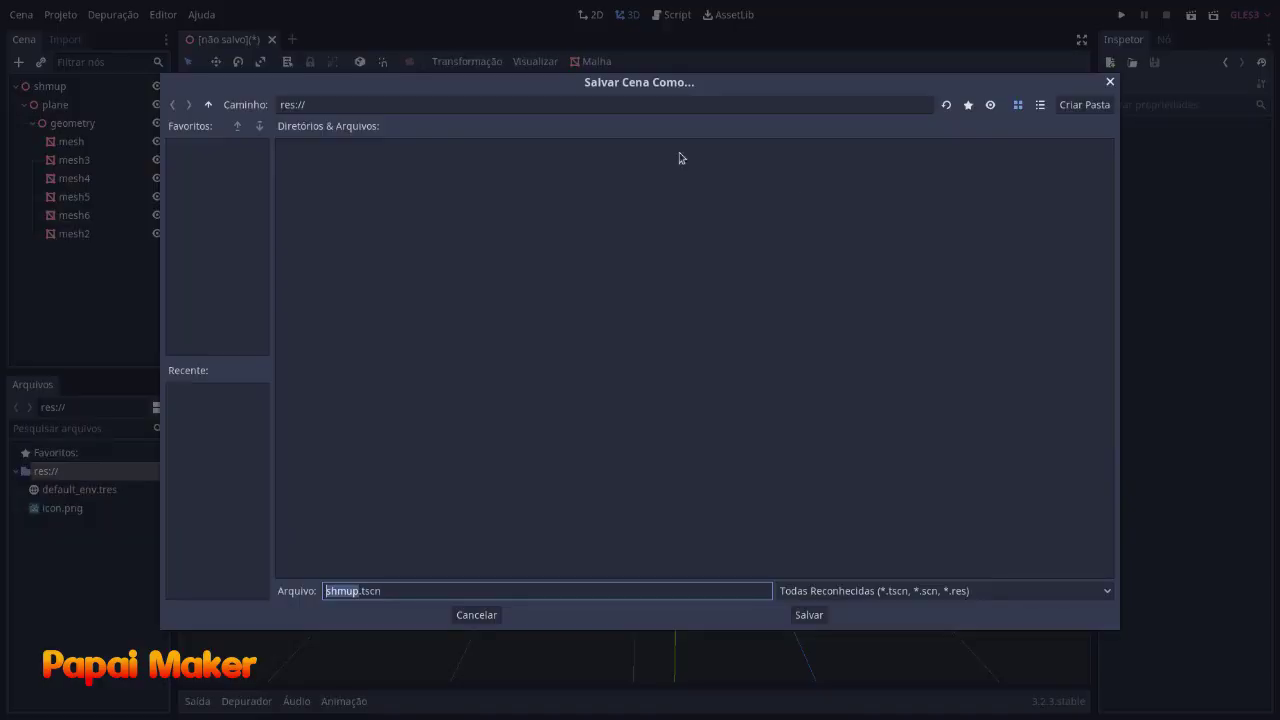
click(1075, 106)
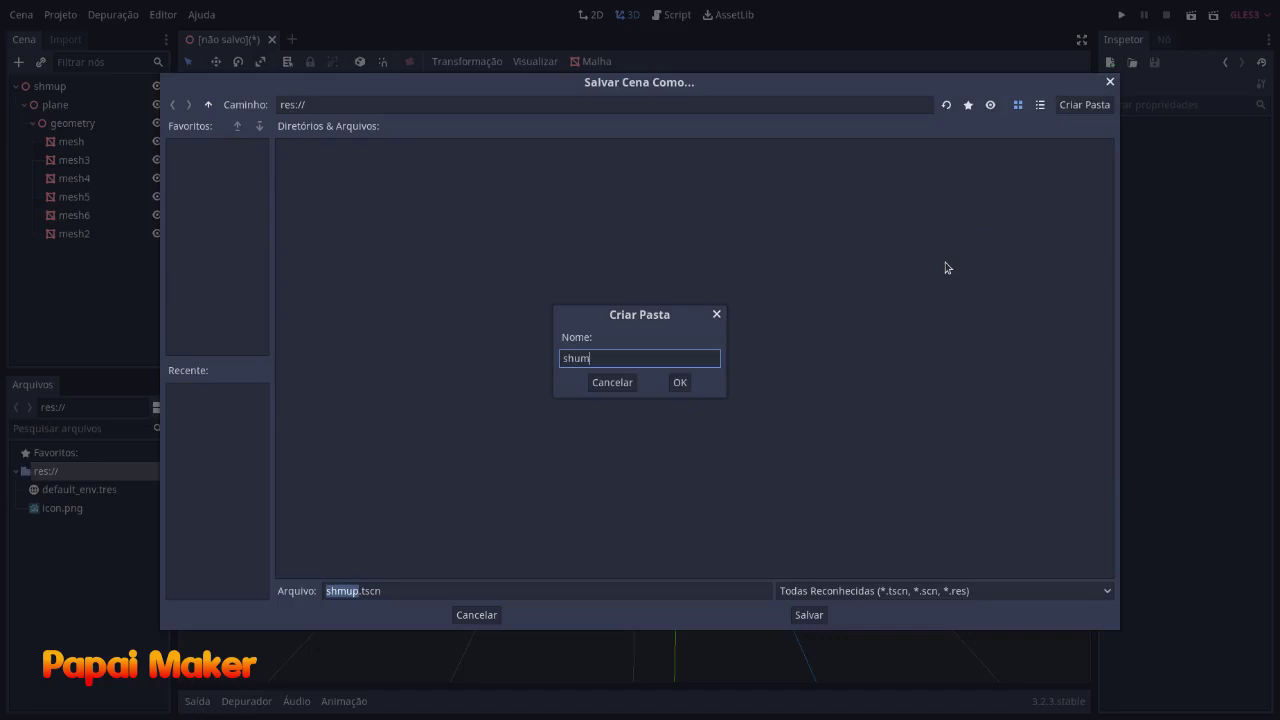
key(Return)
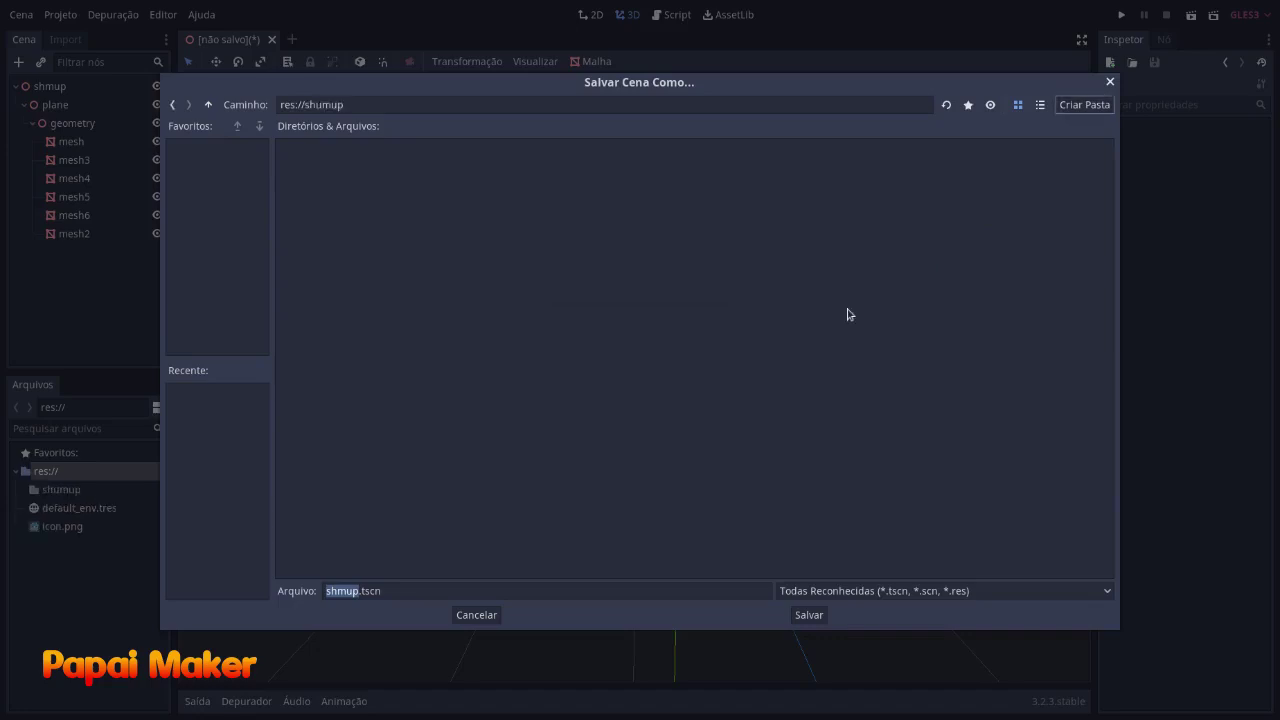
click(1075, 106)
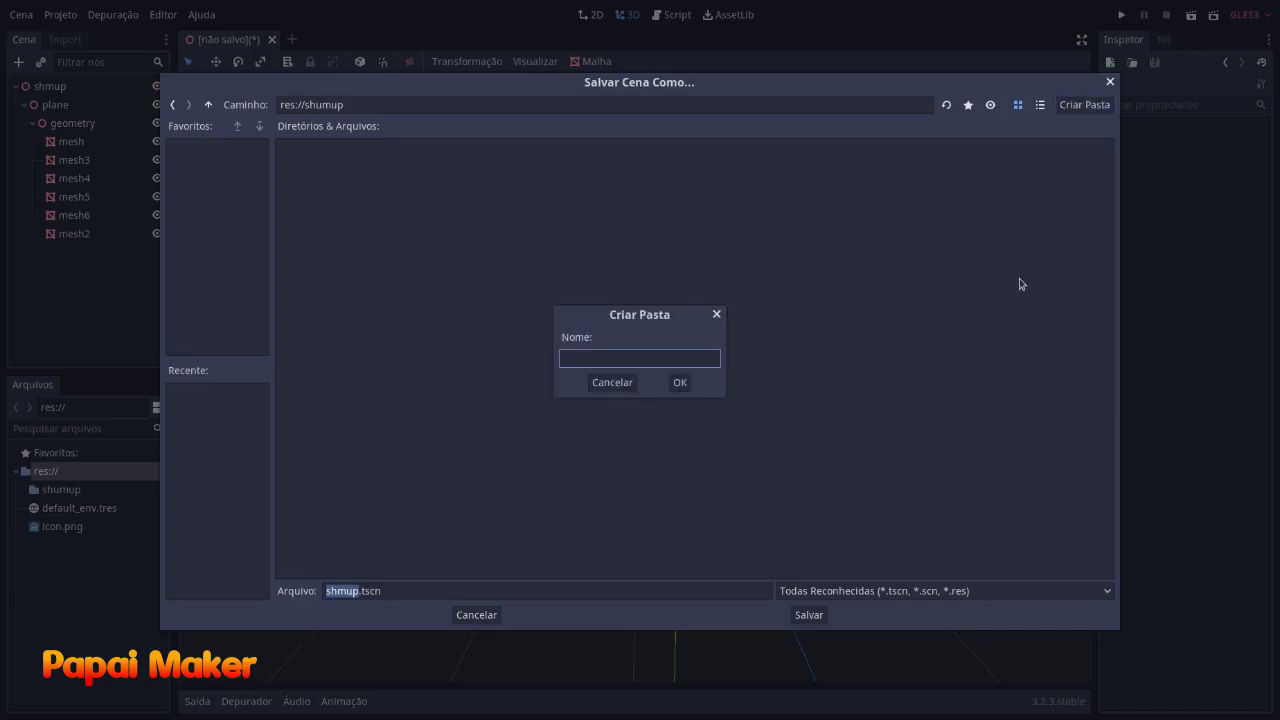
text(scenes)
key(Return)
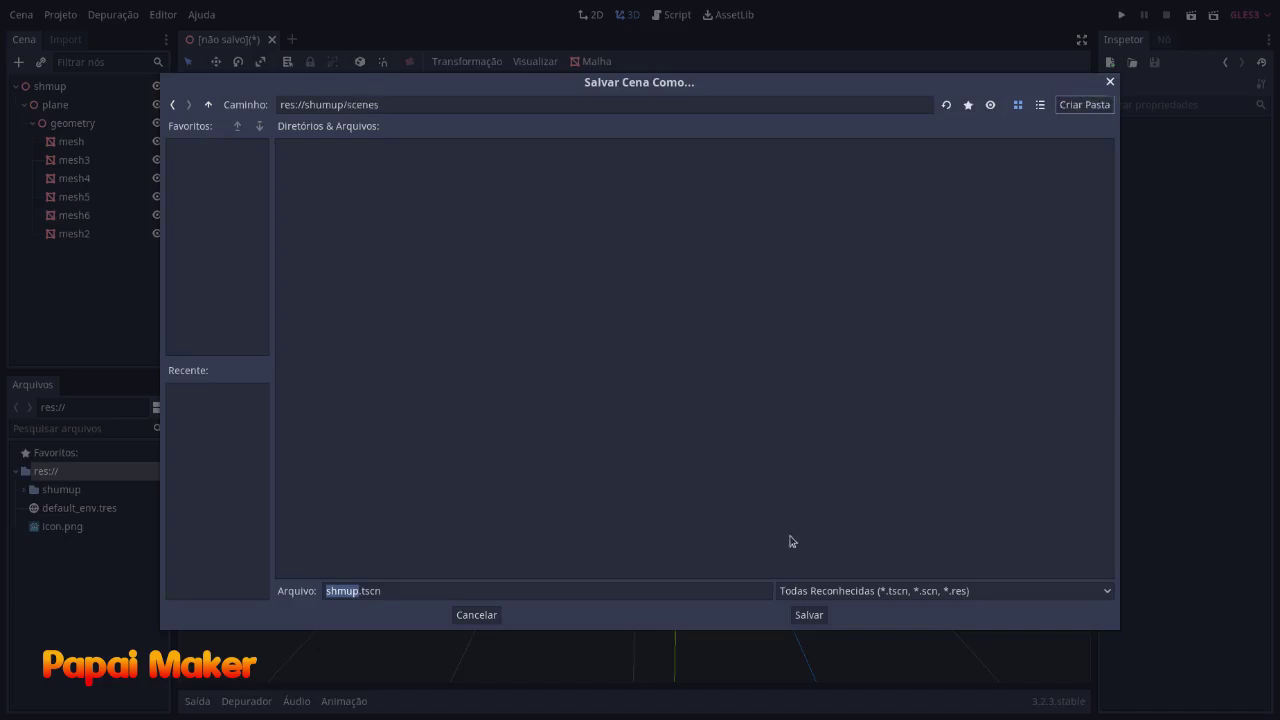
click(809, 615)
Duplicate the front fuselage cylinder, make the copy's mesh unique, and move it forward along the X axis.
middle_drag(880, 423, 921, 346)
click(703, 392)
key(ctrl+d)
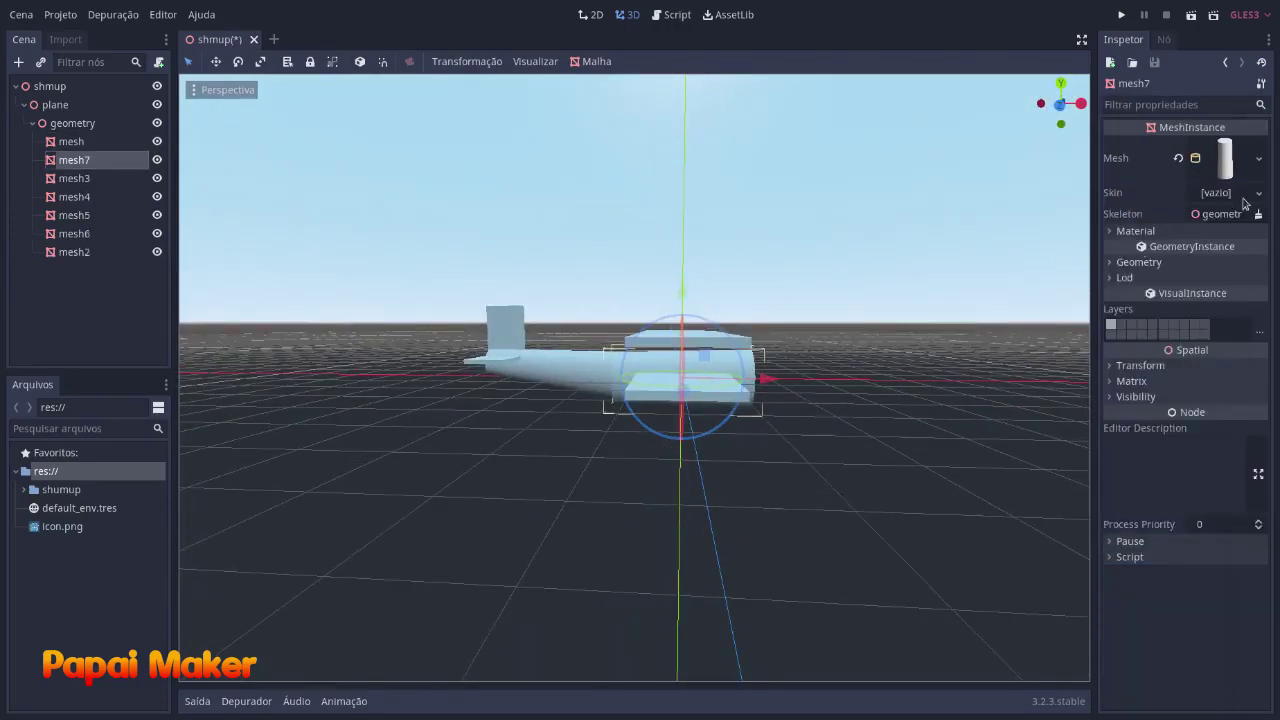
click(1264, 158)
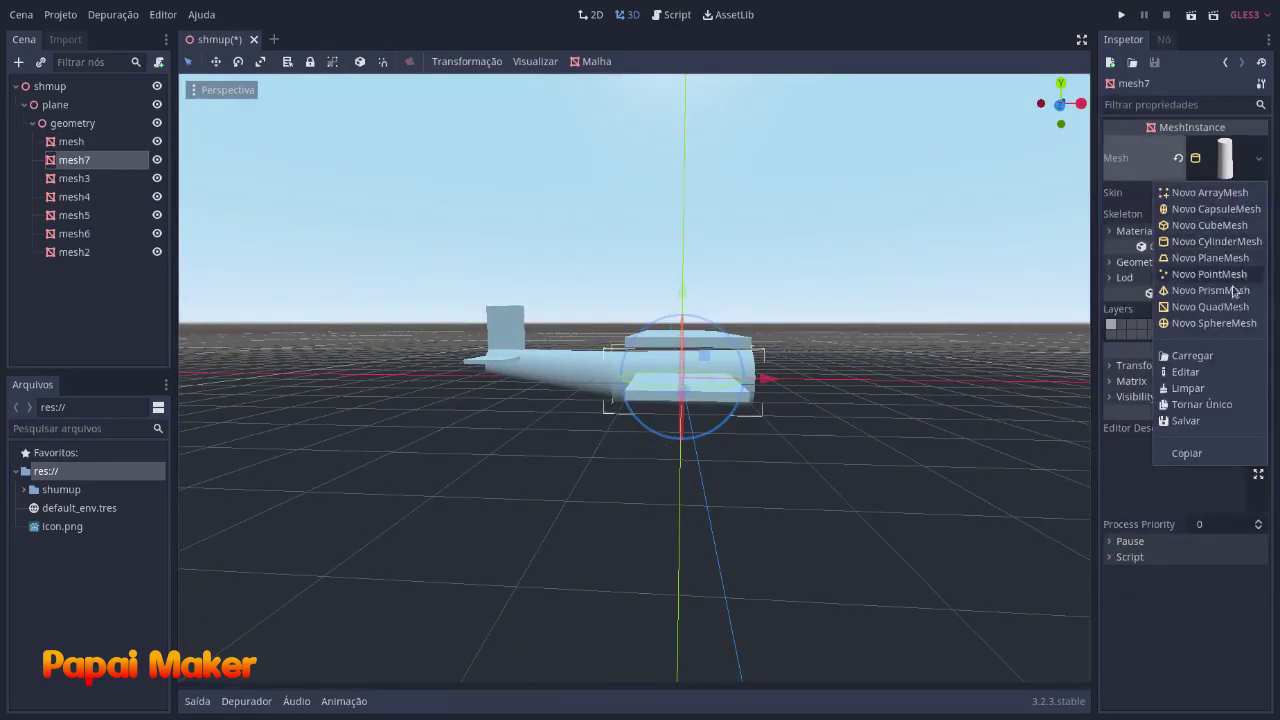
click(1201, 404)
middle_drag(900, 380, 611, 446)
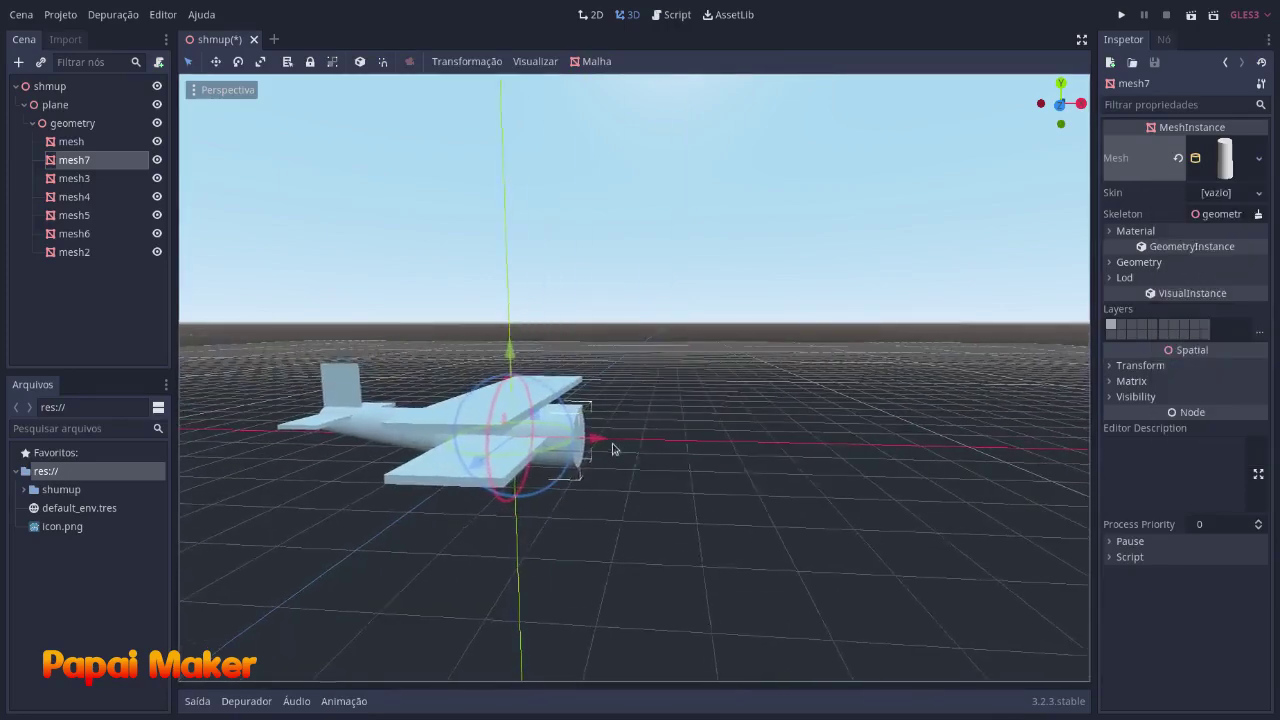
drag(611, 446, 723, 443)
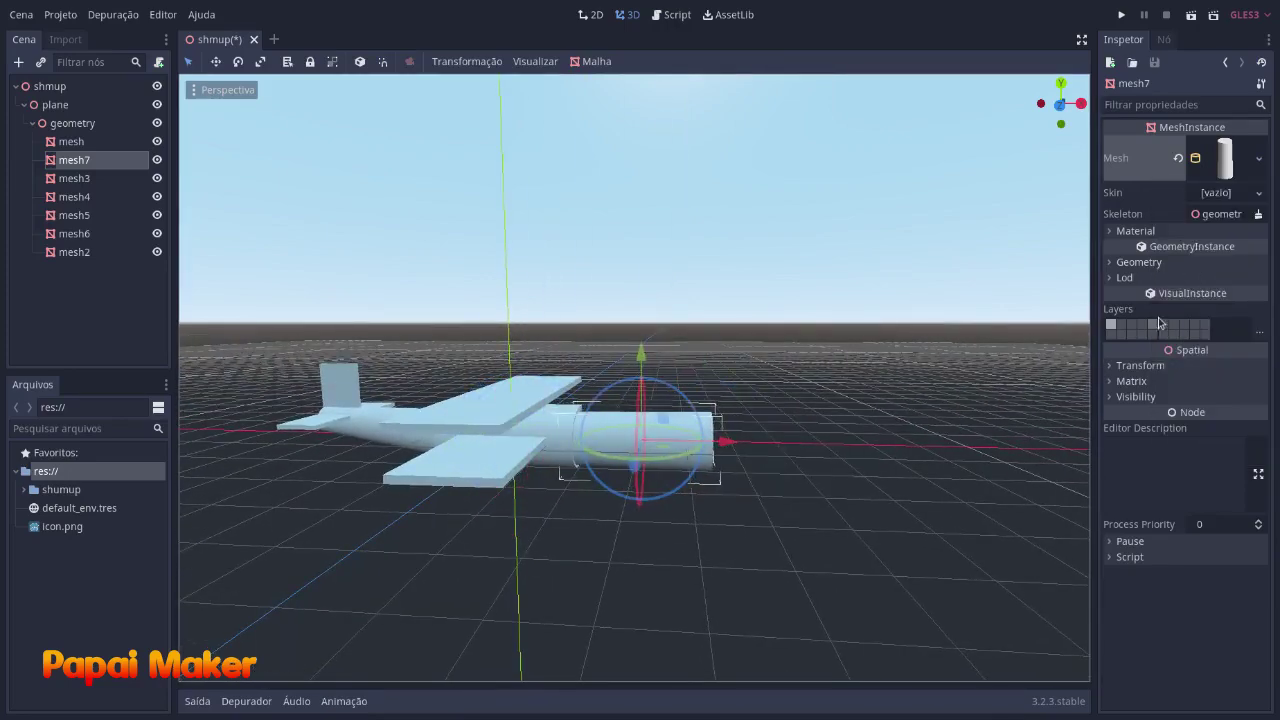
Shape the copy into a tapered nose with bottom radius 0.431 and height 0.855, and move it back against the fuselage.
click(1214, 157)
drag(1219, 302, 1165, 348)
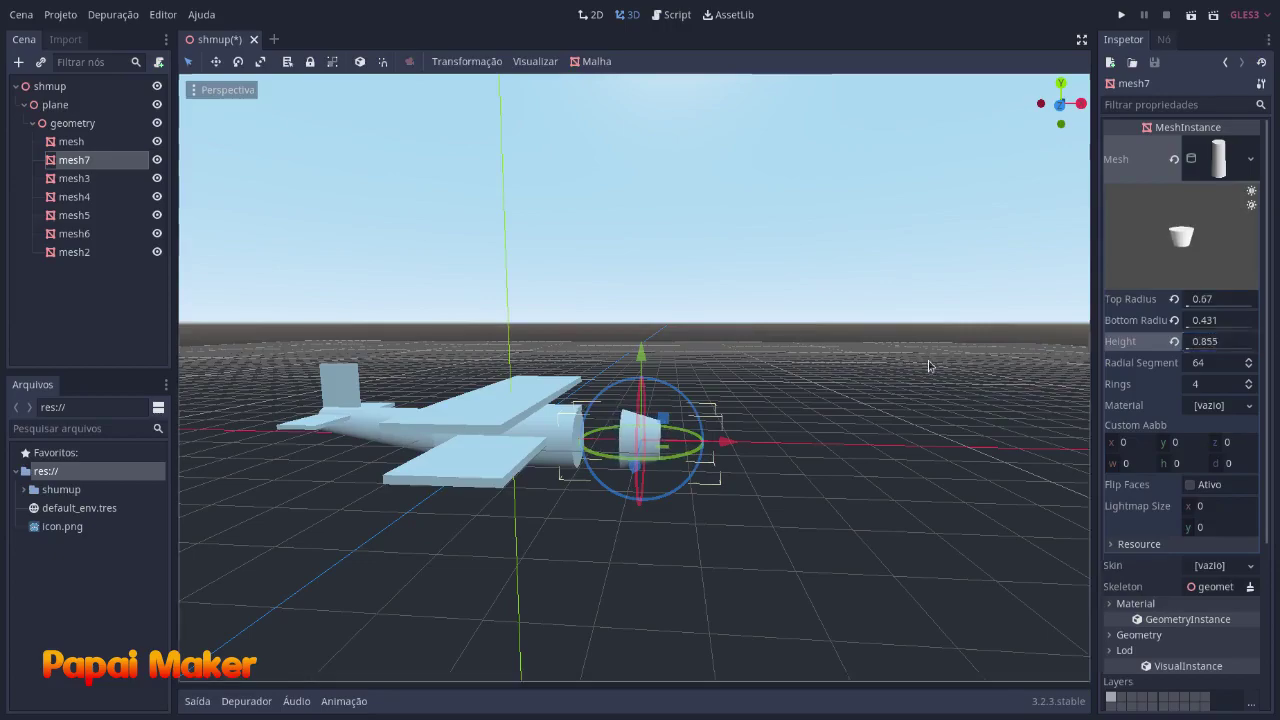
drag(724, 441, 663, 440)
middle_drag(854, 394, 1000, 338)
scroll(698, 432, up, 5)
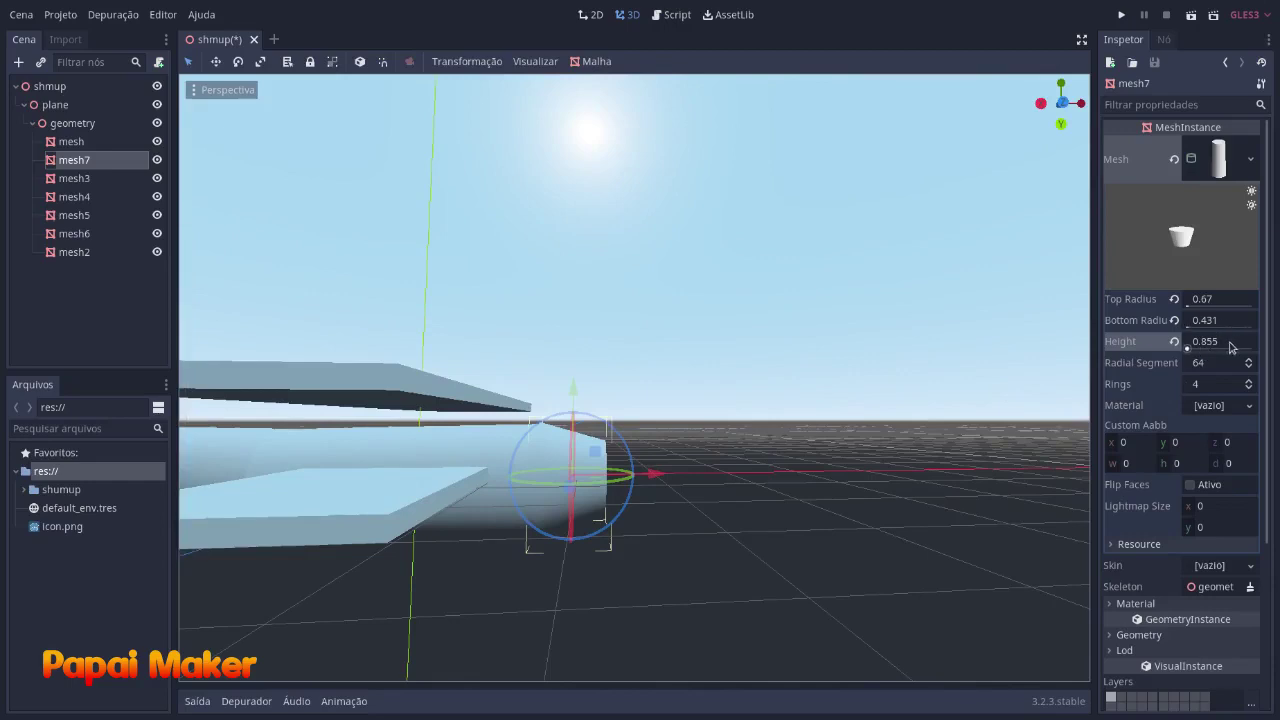
Set the nose's height to 0.642 and top radius to 0.591, fit it flush with the fuselage, and save the scene.
drag(1231, 347, 1205, 305)
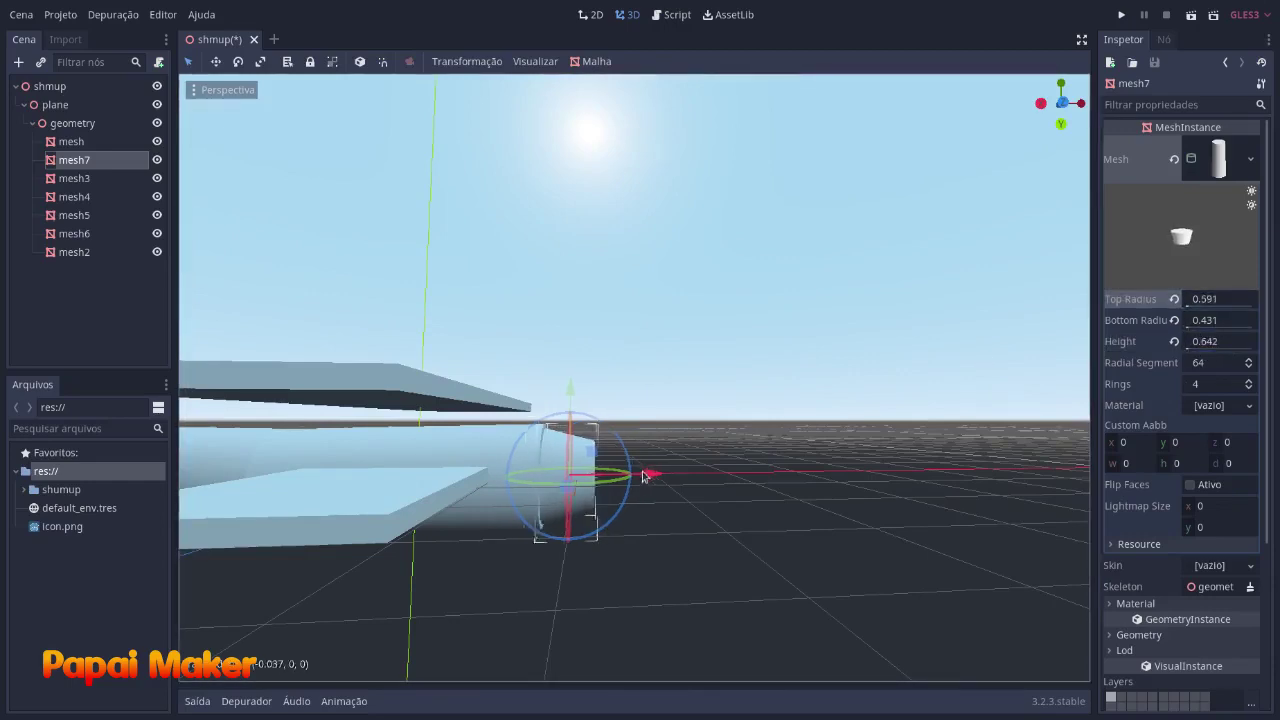
click(676, 469)
scroll(676, 469, down, 8)
middle_drag(691, 451, 757, 371)
scroll(697, 386, up, 4)
key(ctrl+s)
Duplicate the upper wing, make the copy's mesh unique, and move it along the X axis in front of the nose.
scroll(757, 370, down, 8)
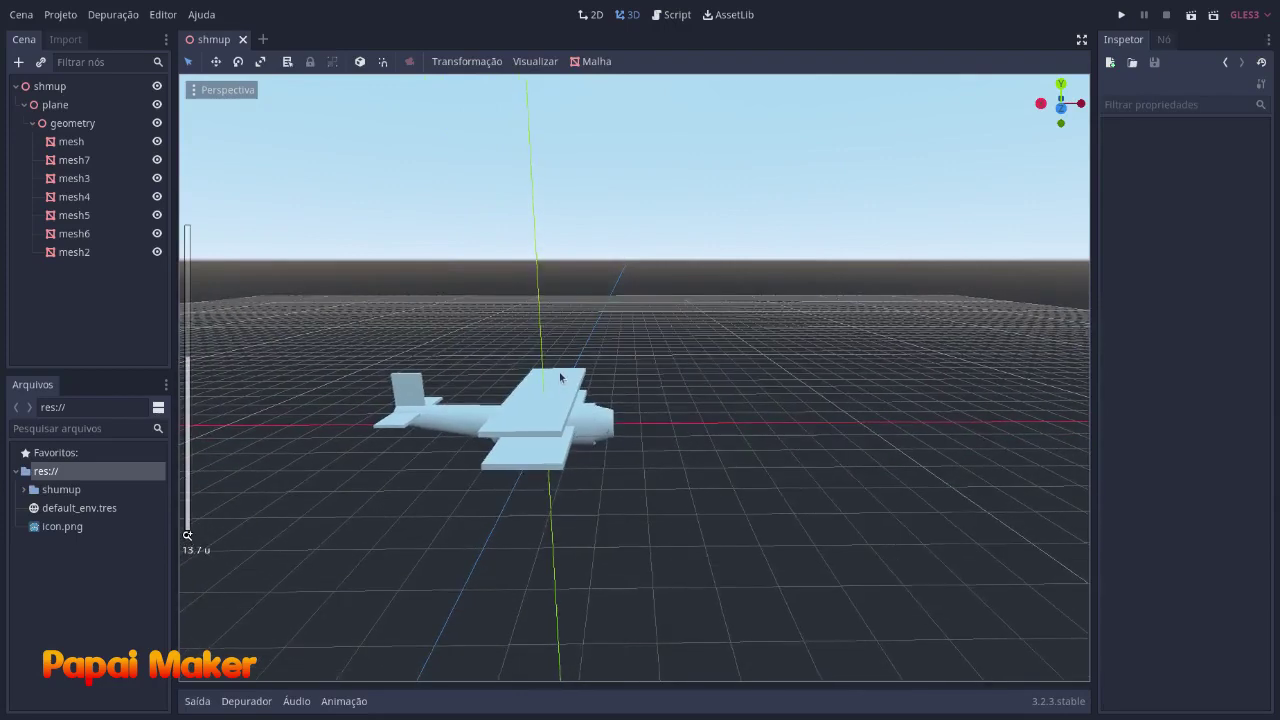
click(561, 377)
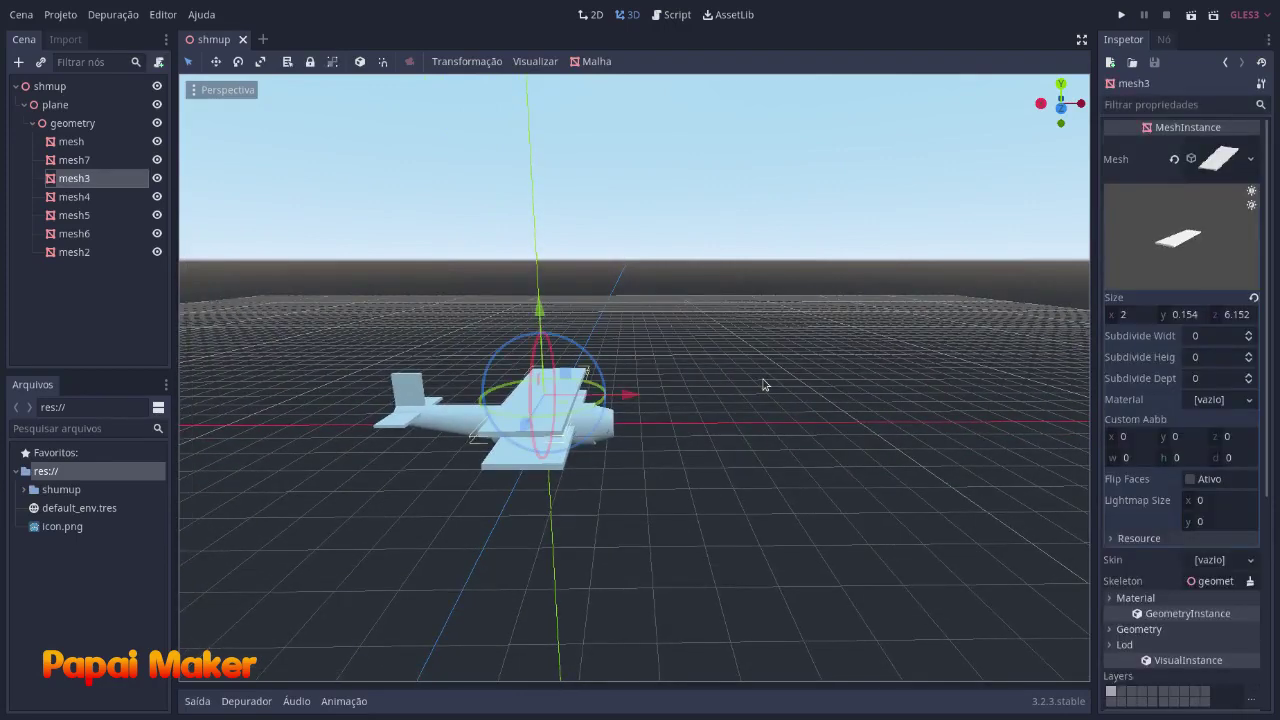
key(ctrl+d)
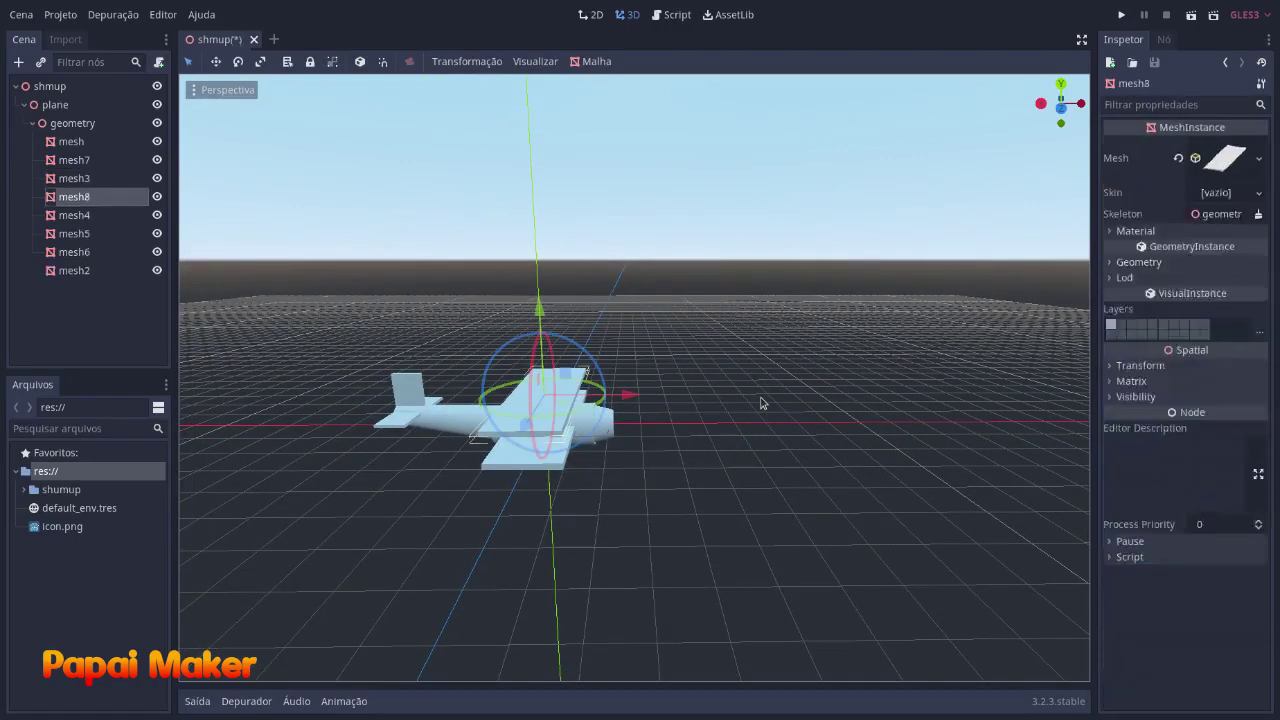
click(1258, 158)
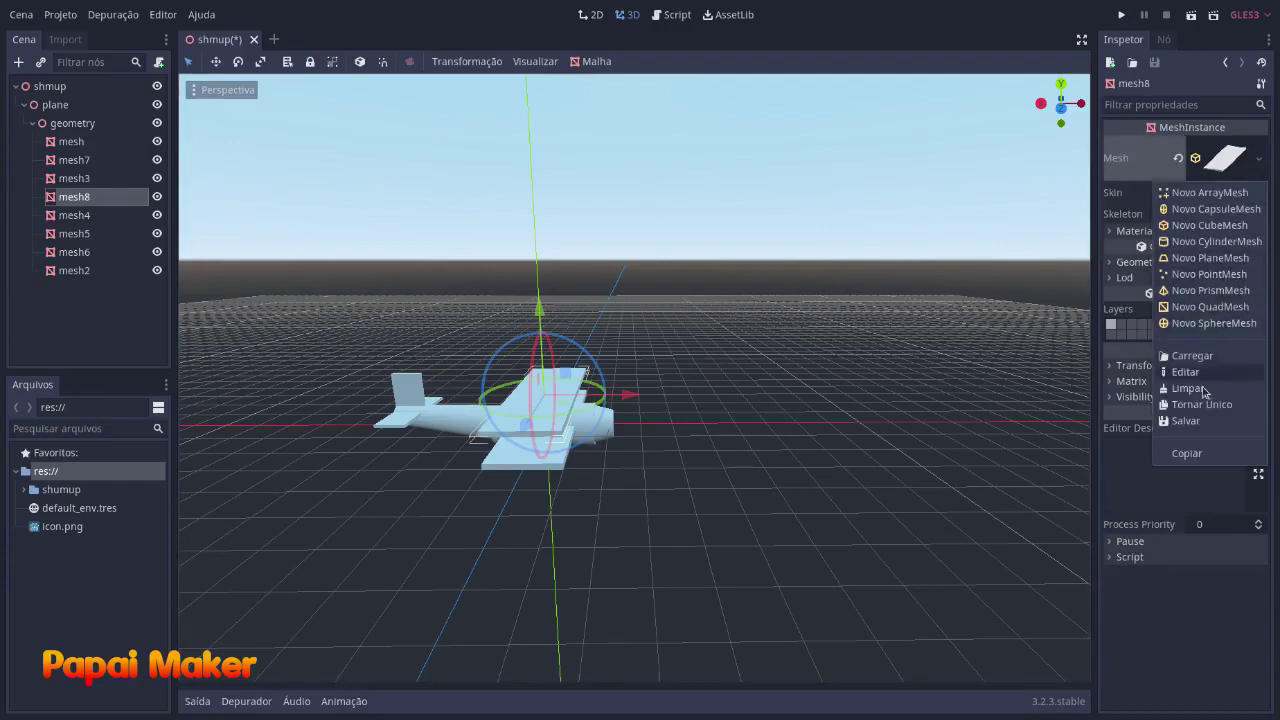
click(1203, 405)
drag(629, 394, 734, 397)
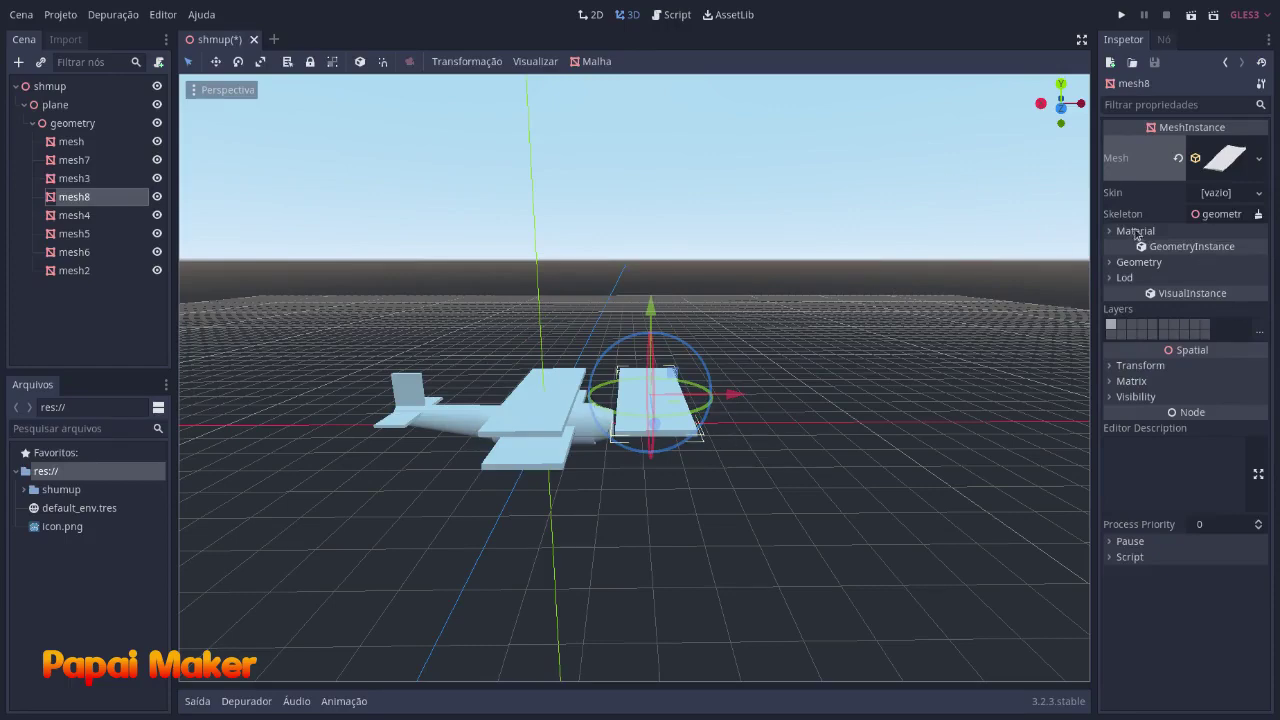
Resize the copied wing into a propeller blade about 0.127 in X, 0.486 in Y and 3.911 in Z.
click(1223, 174)
middle_drag(838, 386, 768, 404)
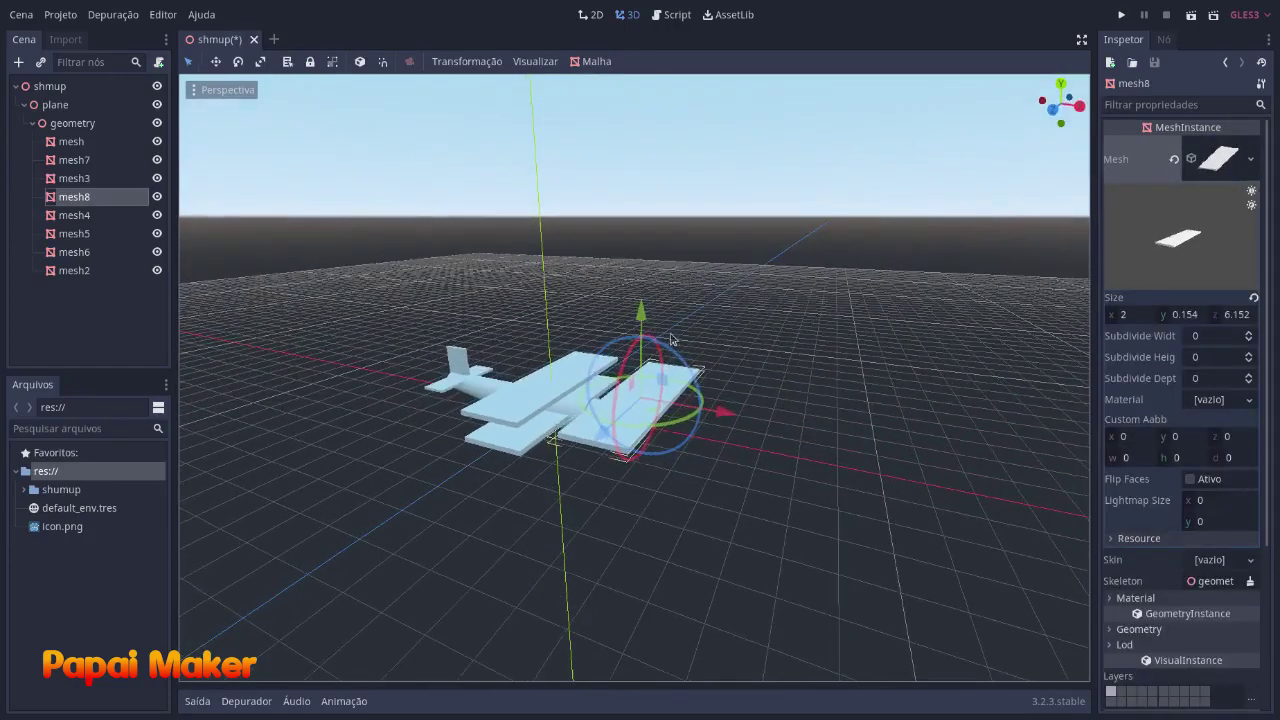
drag(1186, 317, 1245, 317)
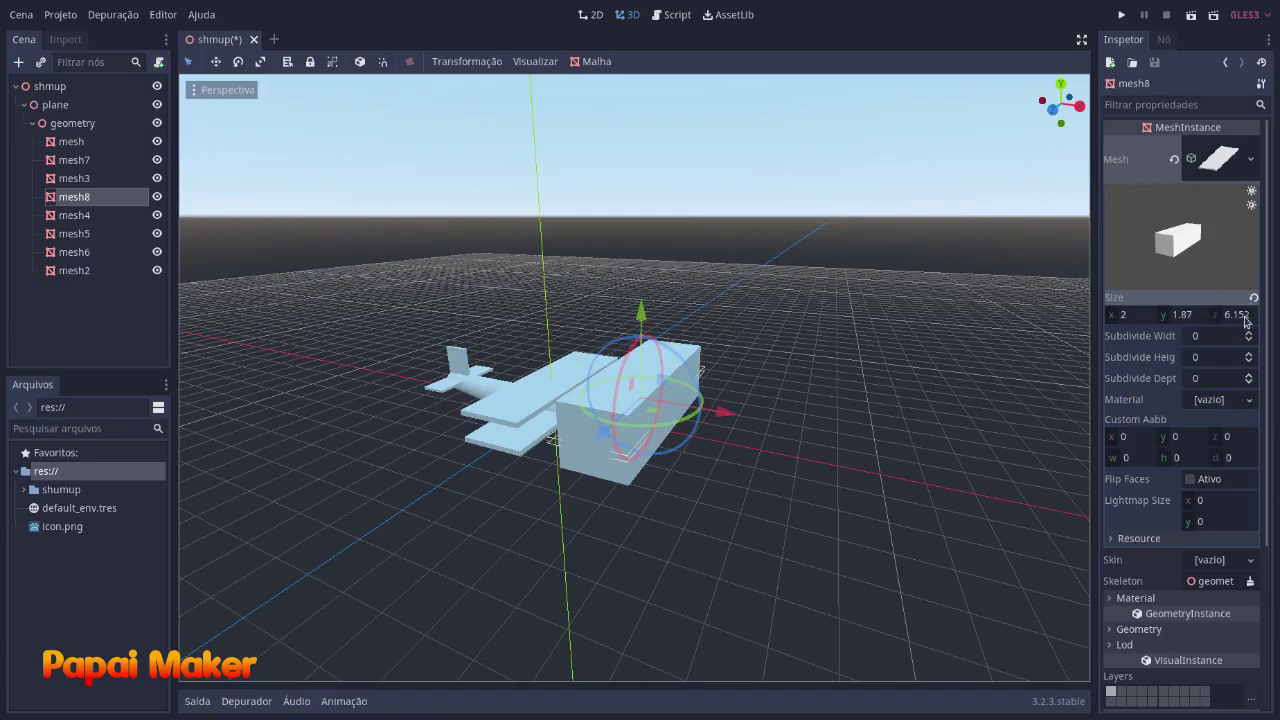
drag(1247, 320, 985, 319)
drag(1162, 316, 1040, 316)
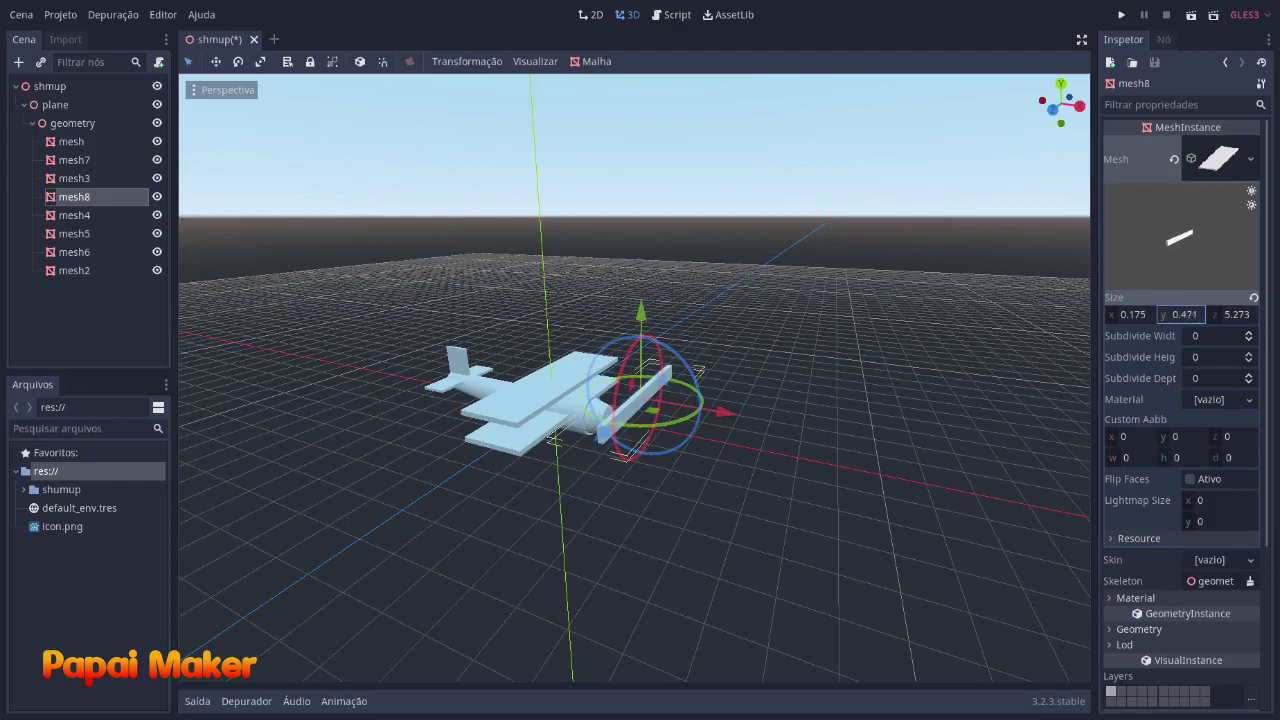
drag(1242, 322, 1120, 320)
Move the propeller blade back and down in the front view so it sits against the tip of the nose.
middle_drag(1030, 337, 789, 391)
key(KP_1)
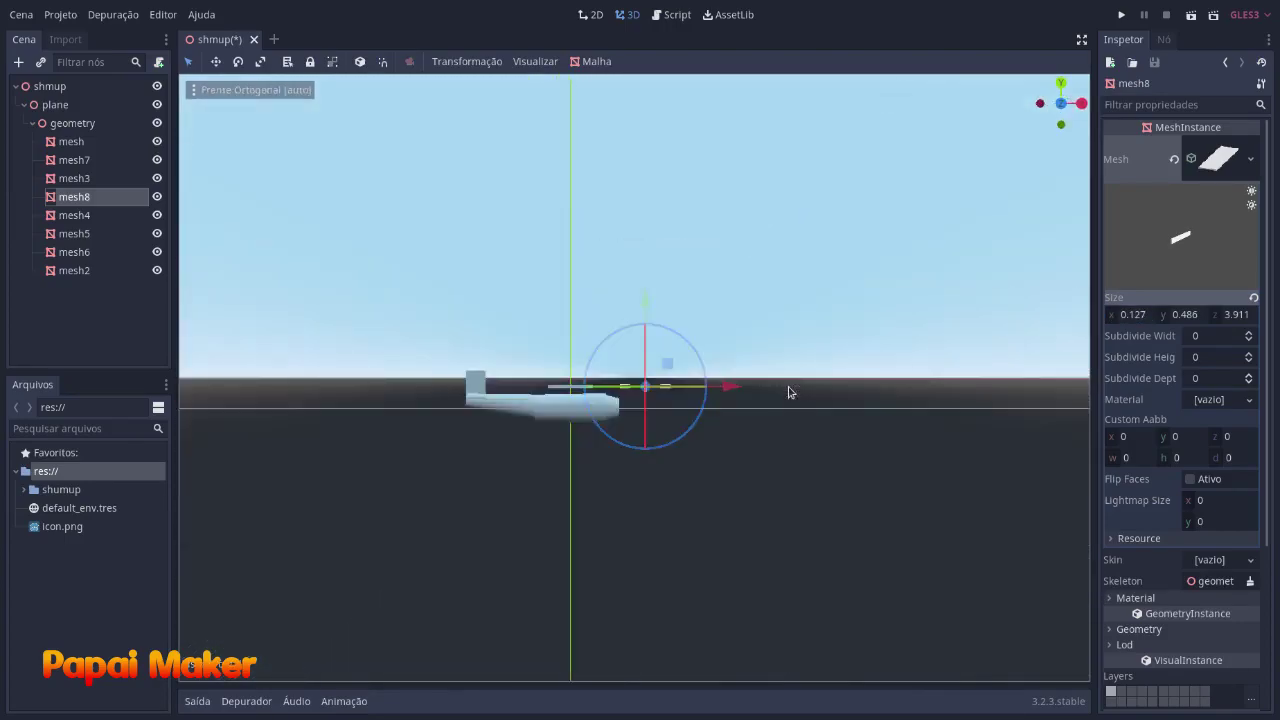
scroll(789, 391, up, 3)
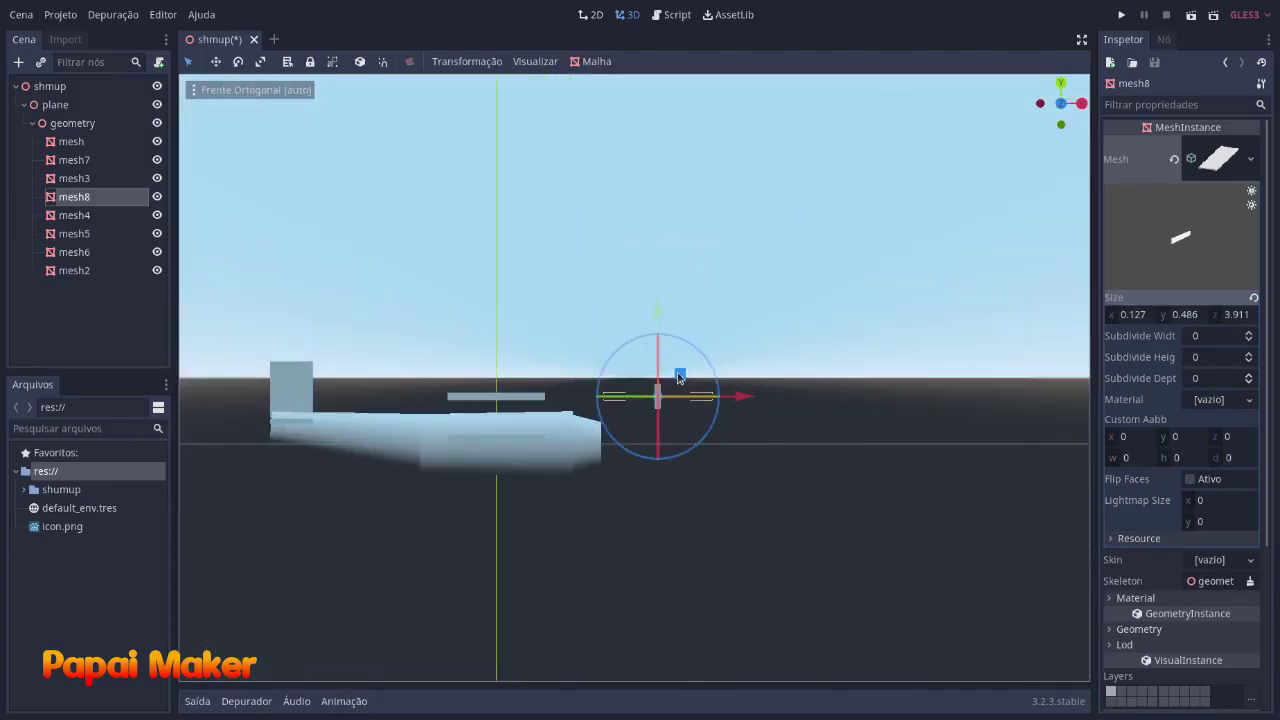
drag(679, 373, 628, 425)
click(790, 378)
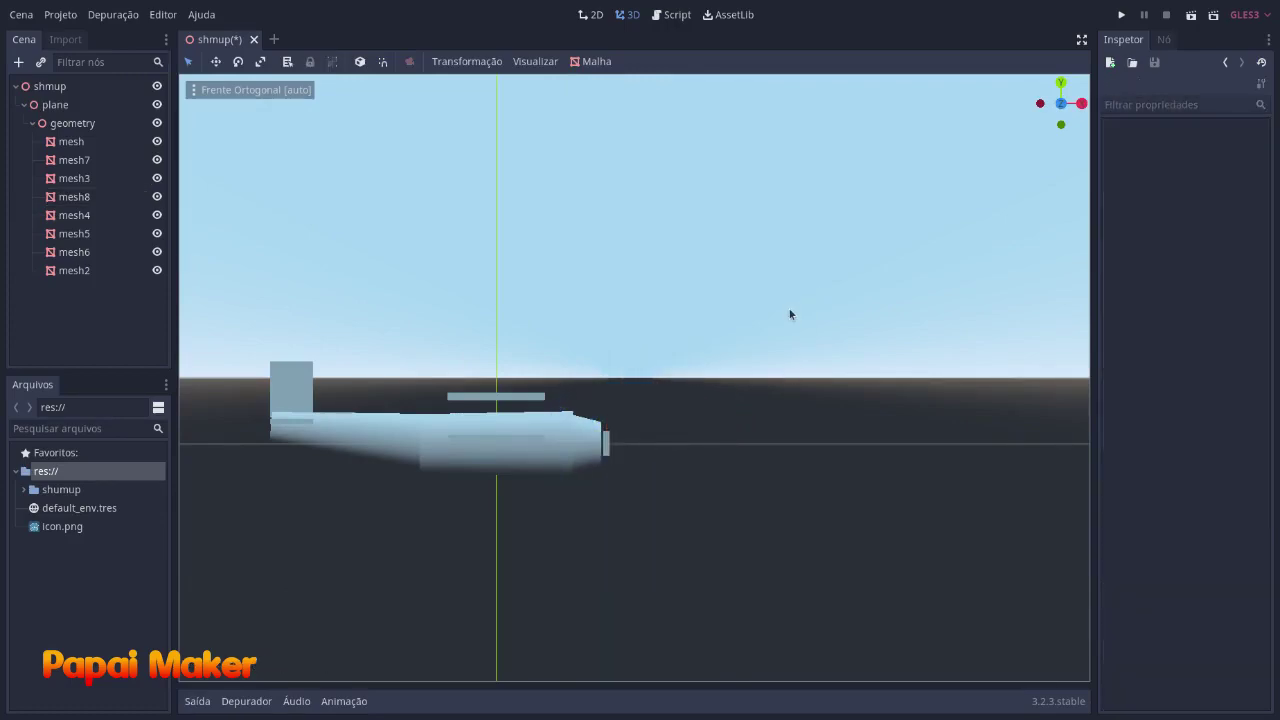
Shorten the propeller blade along Z so it spans less than half of the wing width.
middle_drag(791, 314, 685, 378)
click(684, 378)
middle_drag(775, 364, 828, 335)
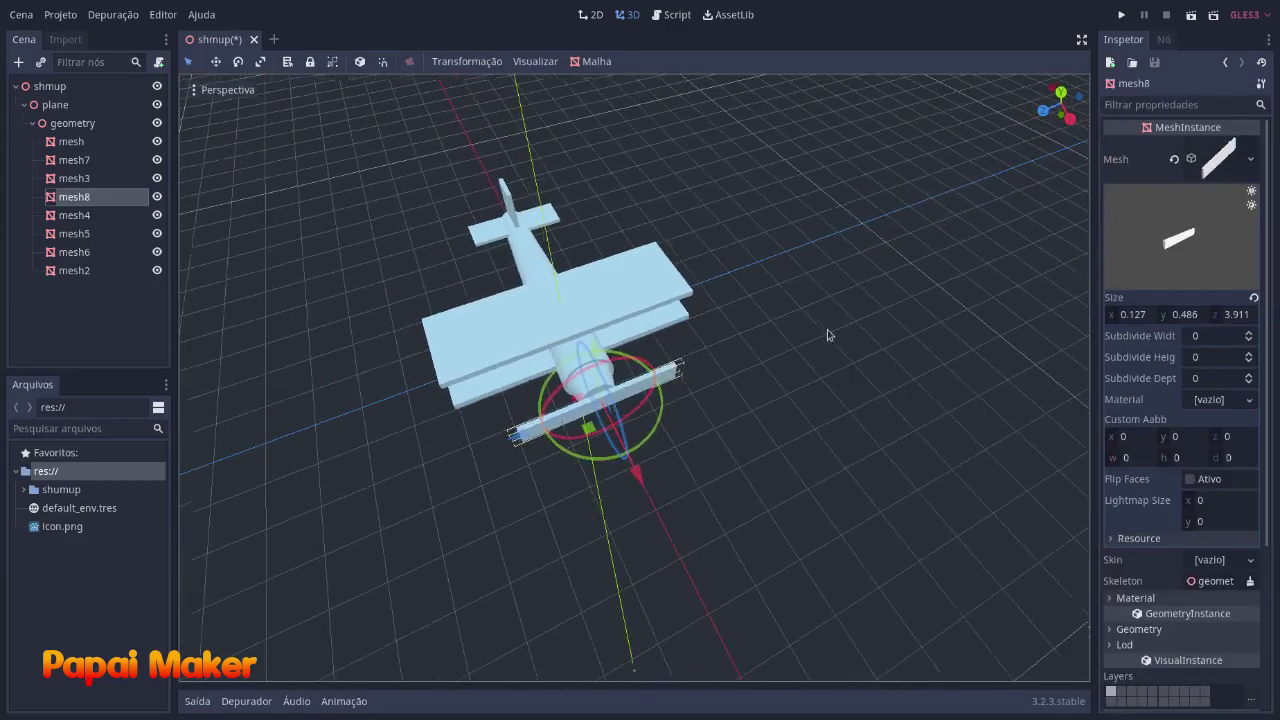
drag(1241, 318, 1129, 317)
middle_drag(812, 332, 972, 310)
click(805, 360)
scroll(737, 349, down, 5)
middle_drag(737, 349, 760, 331)
Duplicate the central fuselage cylinder and make the copy's mesh unique.
key(KP_1)
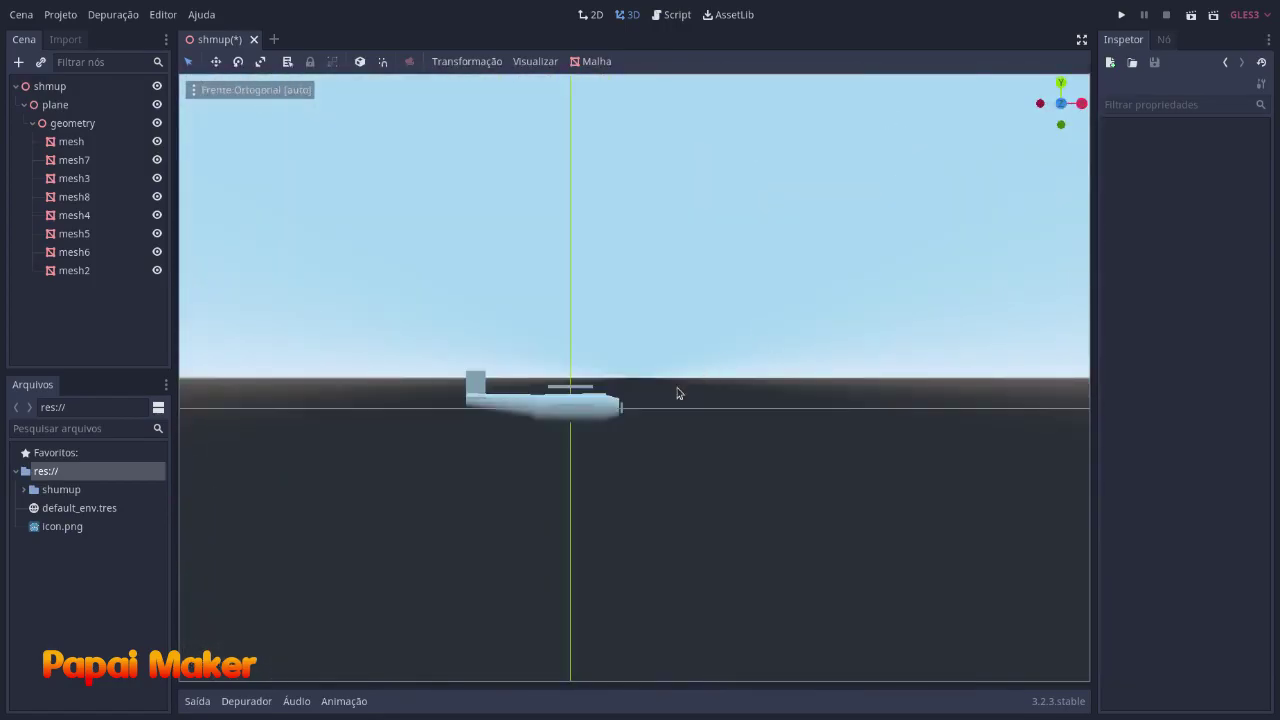
click(82, 272)
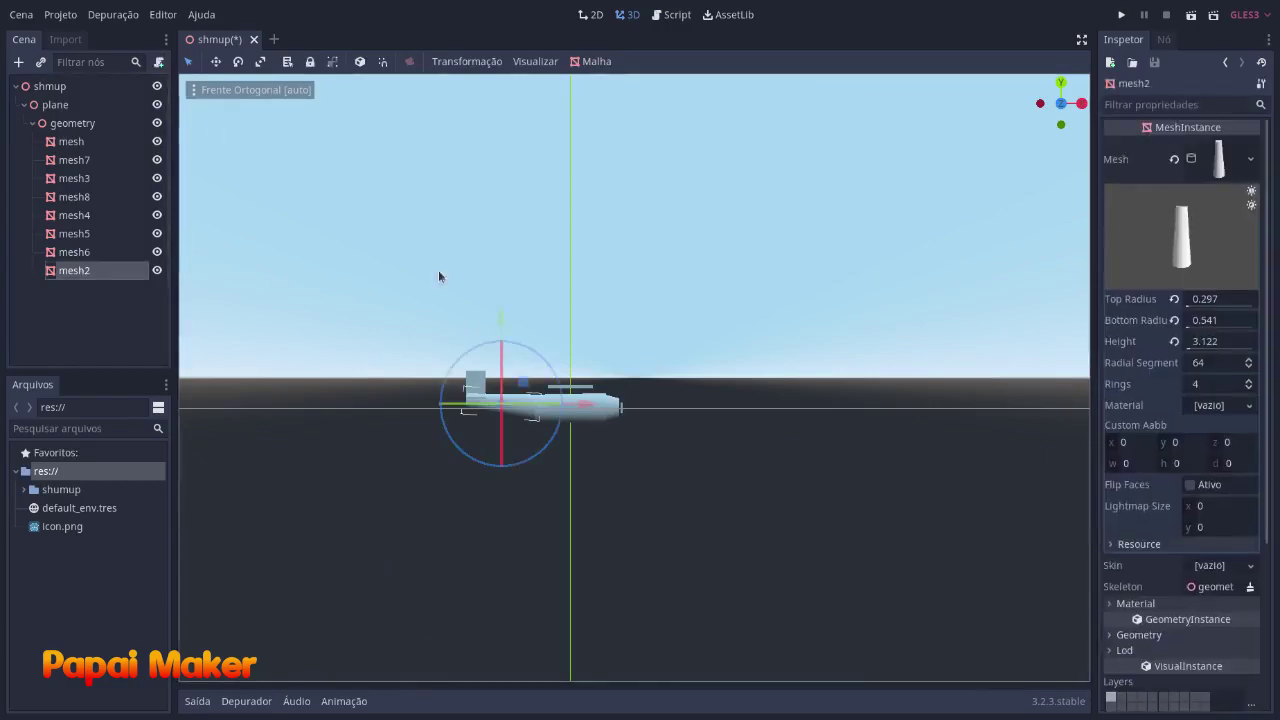
click(704, 330)
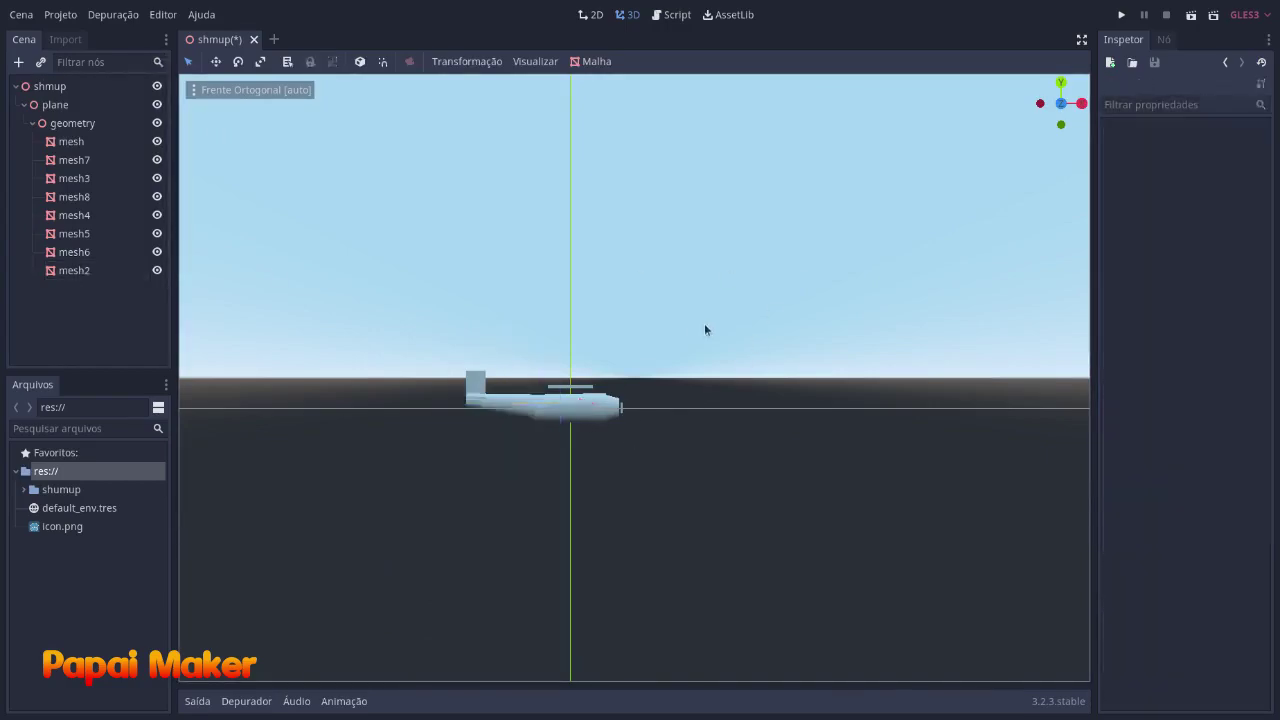
click(587, 407)
middle_drag(720, 429, 782, 418)
scroll(782, 418, up, 3)
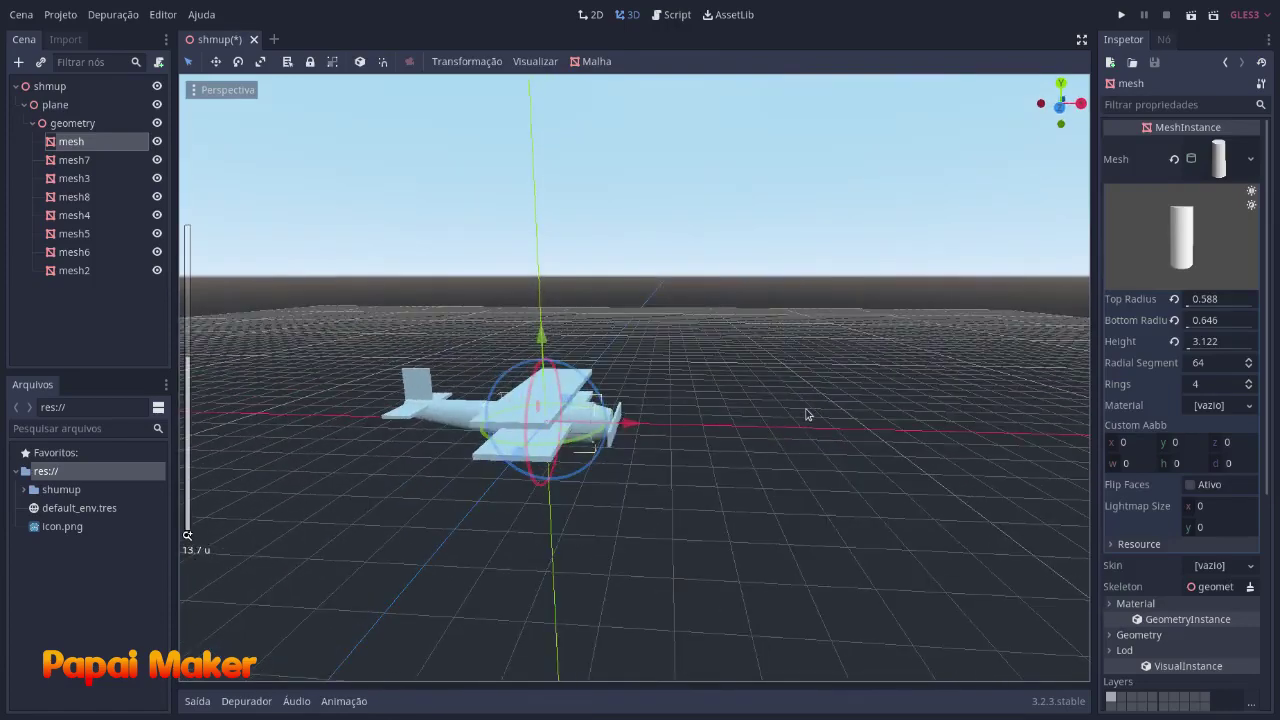
key(ctrl+d)
click(1258, 161)
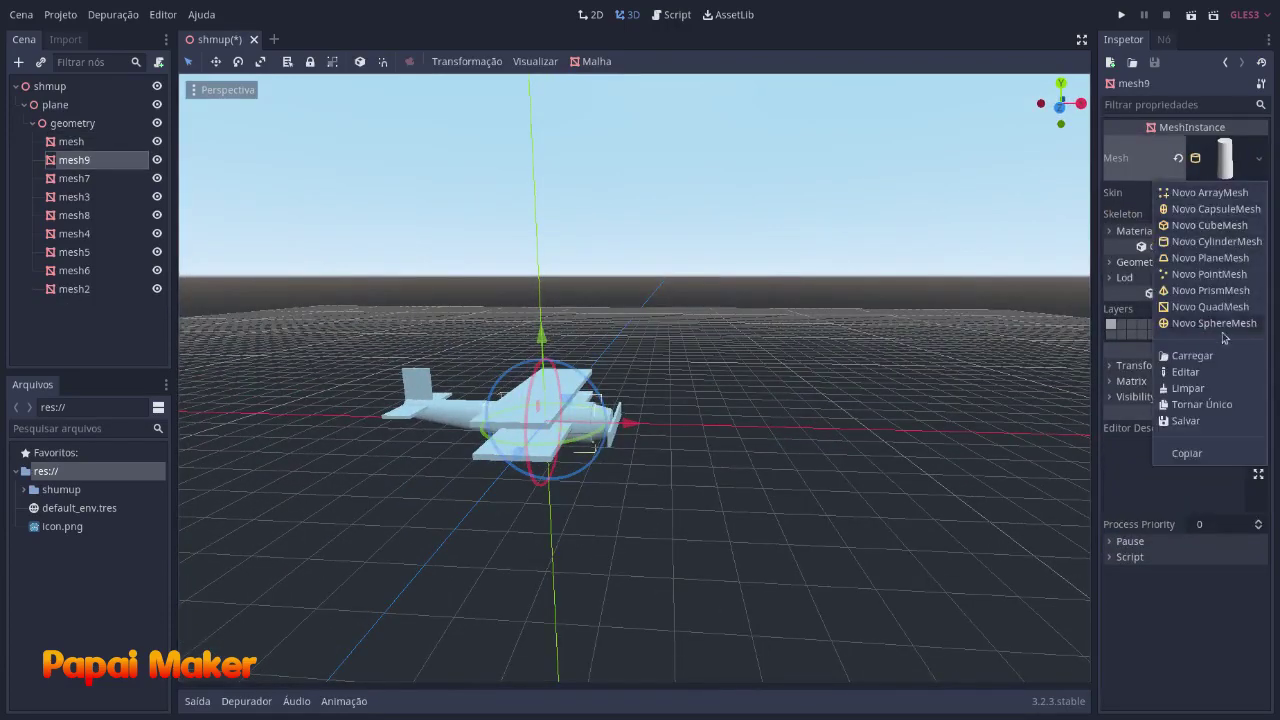
click(1219, 411)
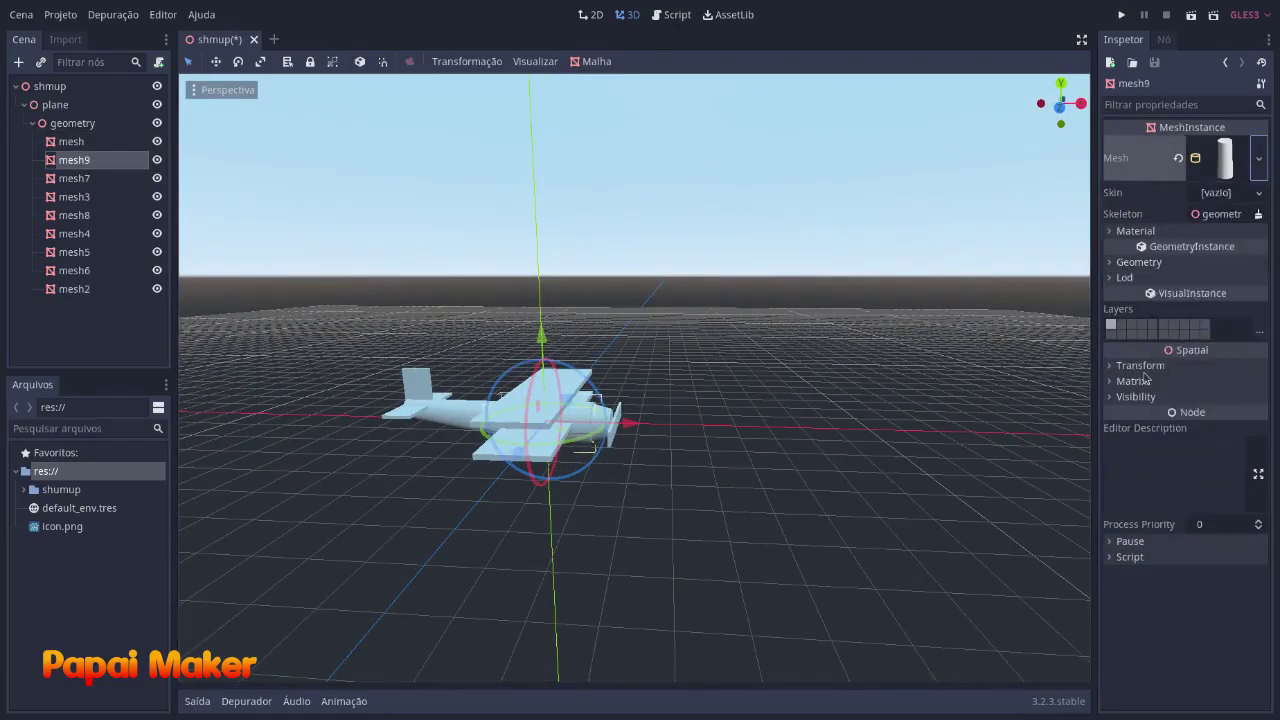
Set the copied cylinder's rotation to 90 degrees in X and 0 in Z so it lies across the fuselage.
click(1138, 366)
click(1246, 438)
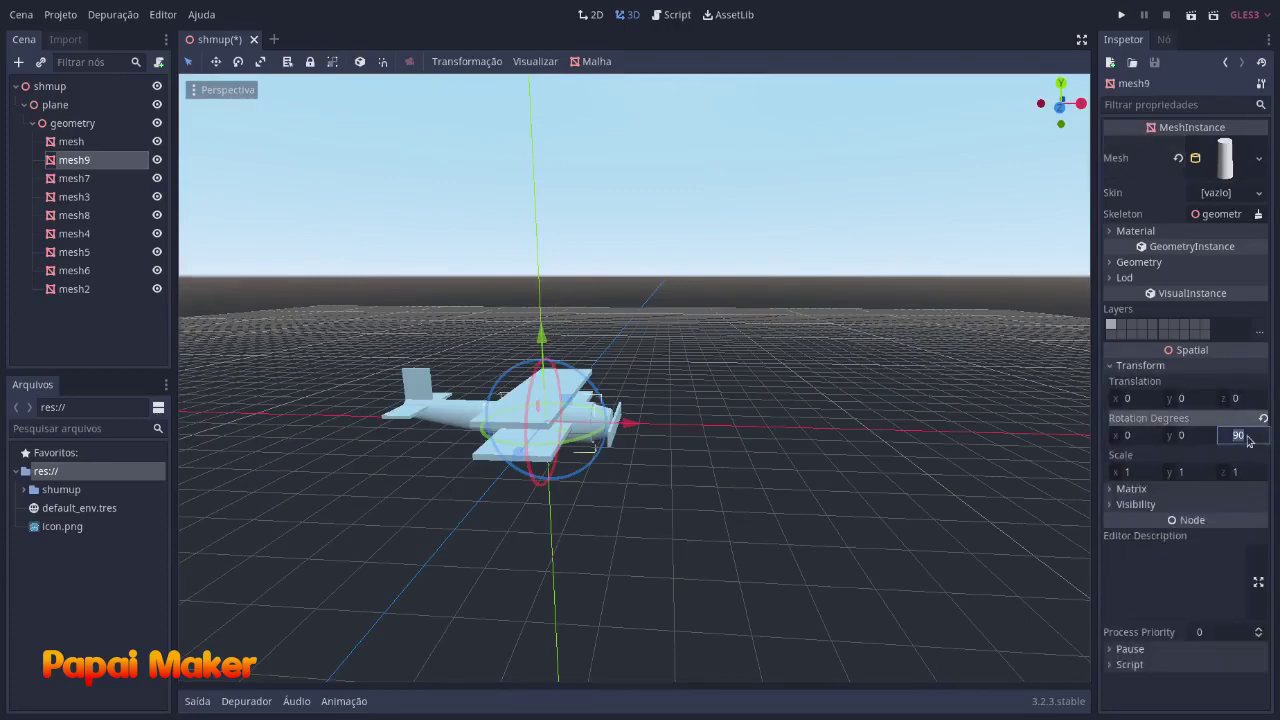
key(Return)
scroll(709, 286, down, 2)
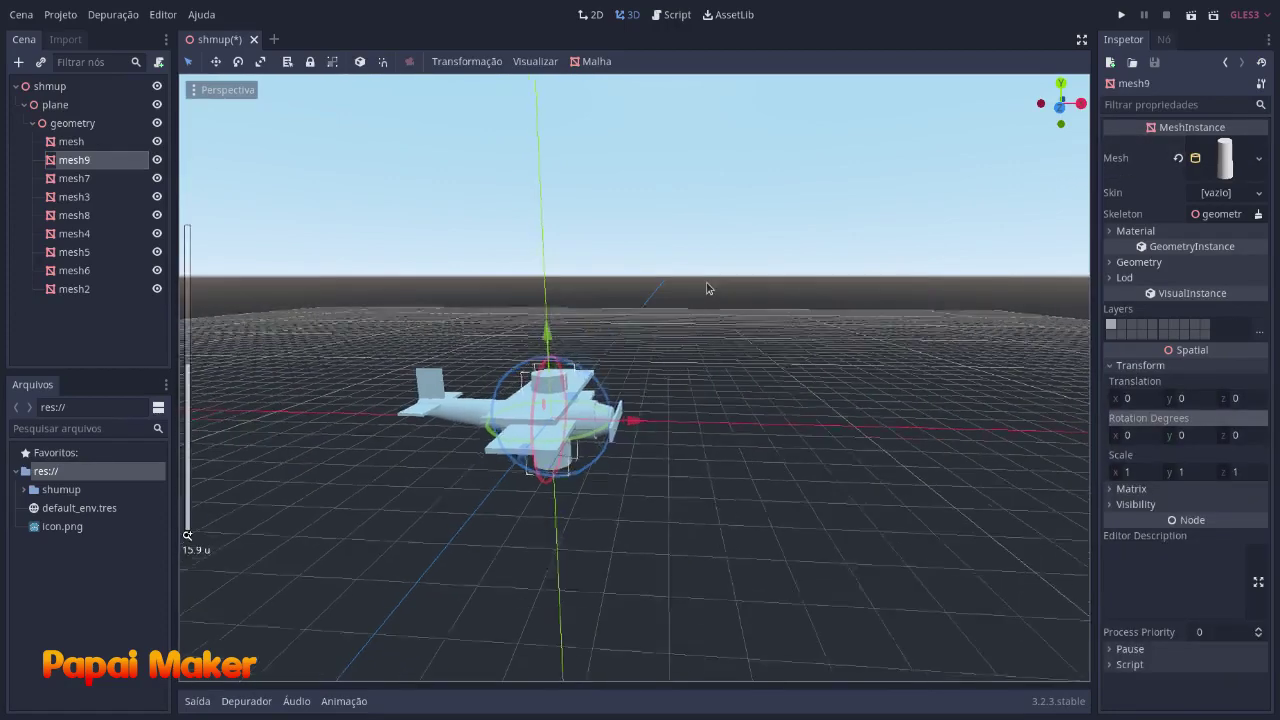
middle_drag(709, 286, 522, 321)
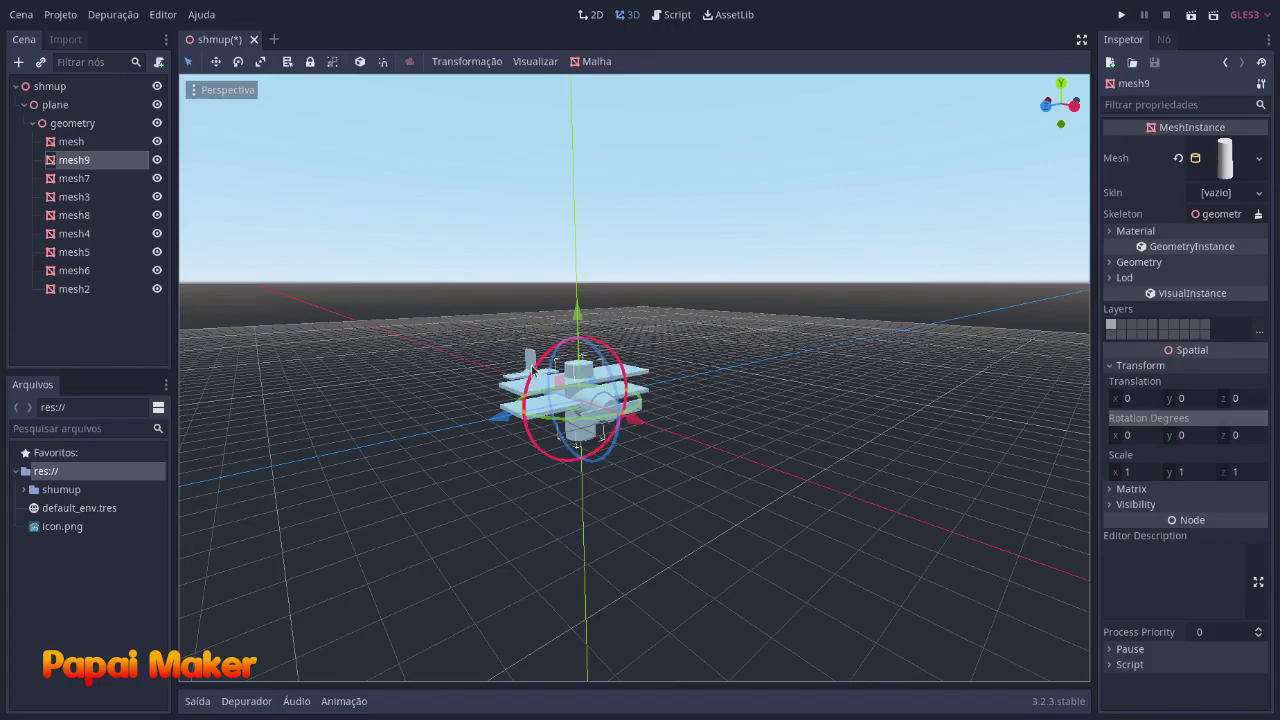
drag(533, 370, 545, 430)
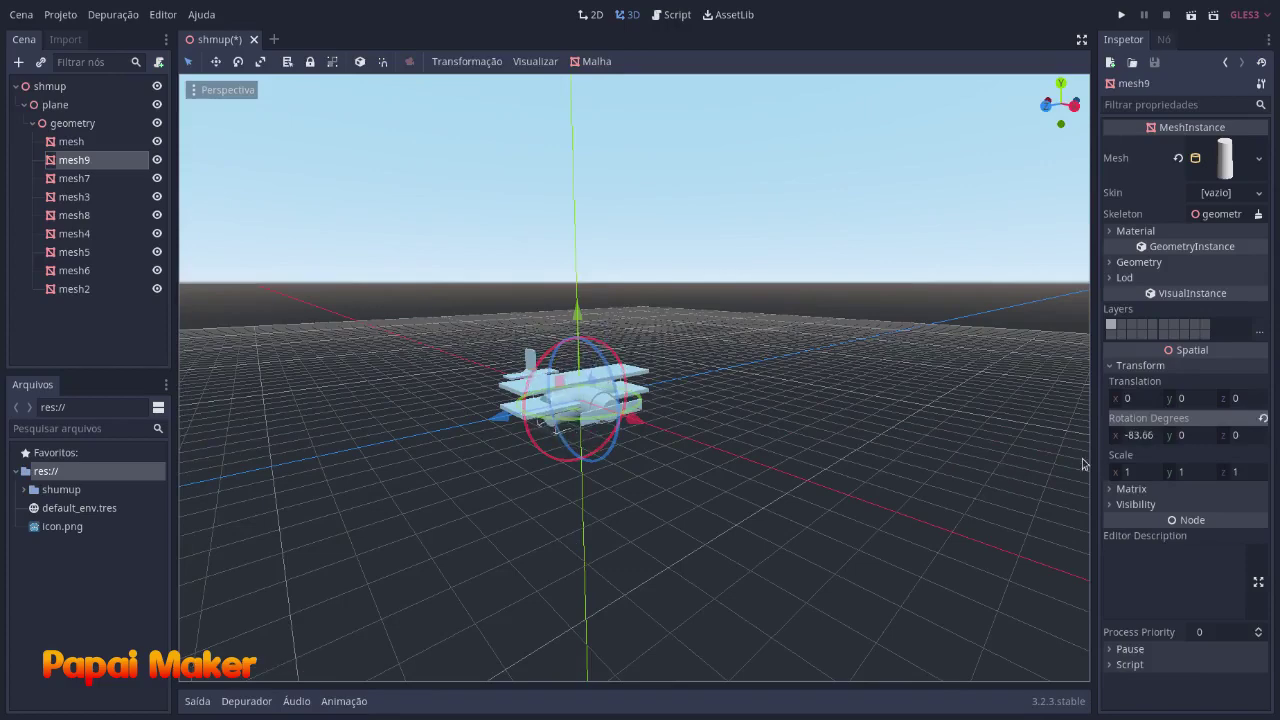
click(1138, 436)
text(90)
key(Return)
scroll(937, 360, up, 2)
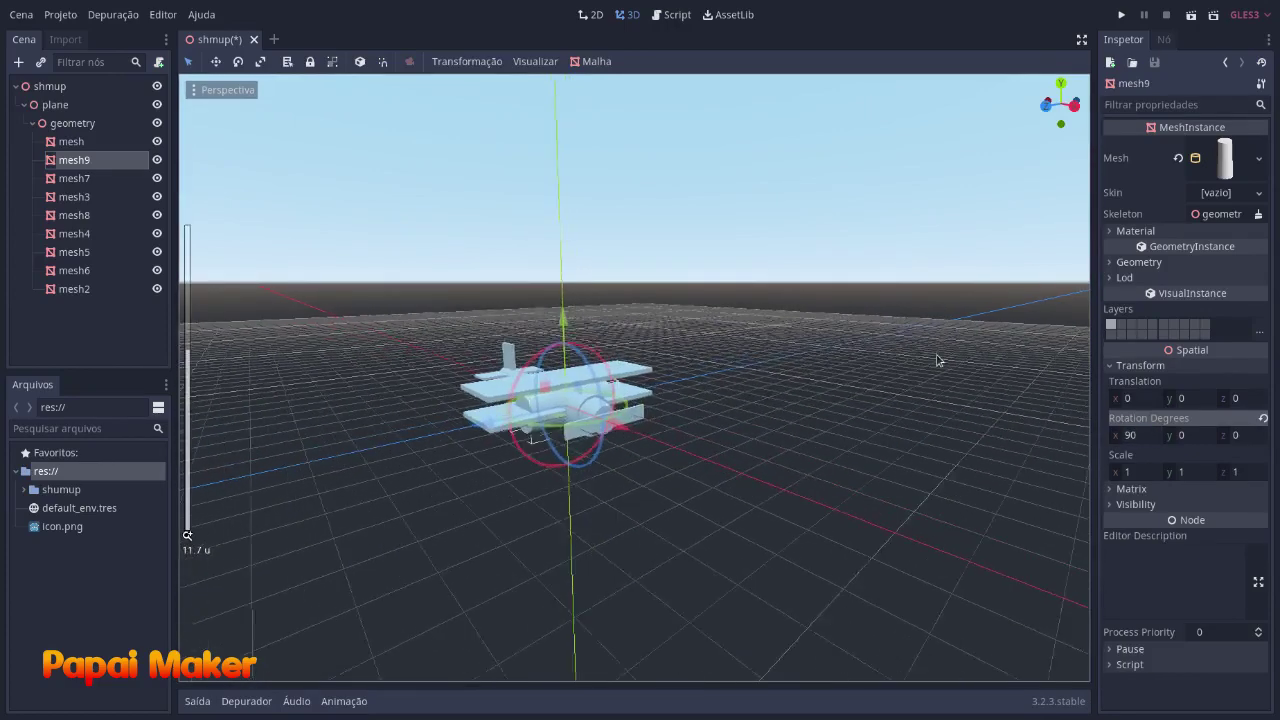
Set the copied cylinder's top radius and bottom radius to 0.2 for a wheel.
click(1218, 170)
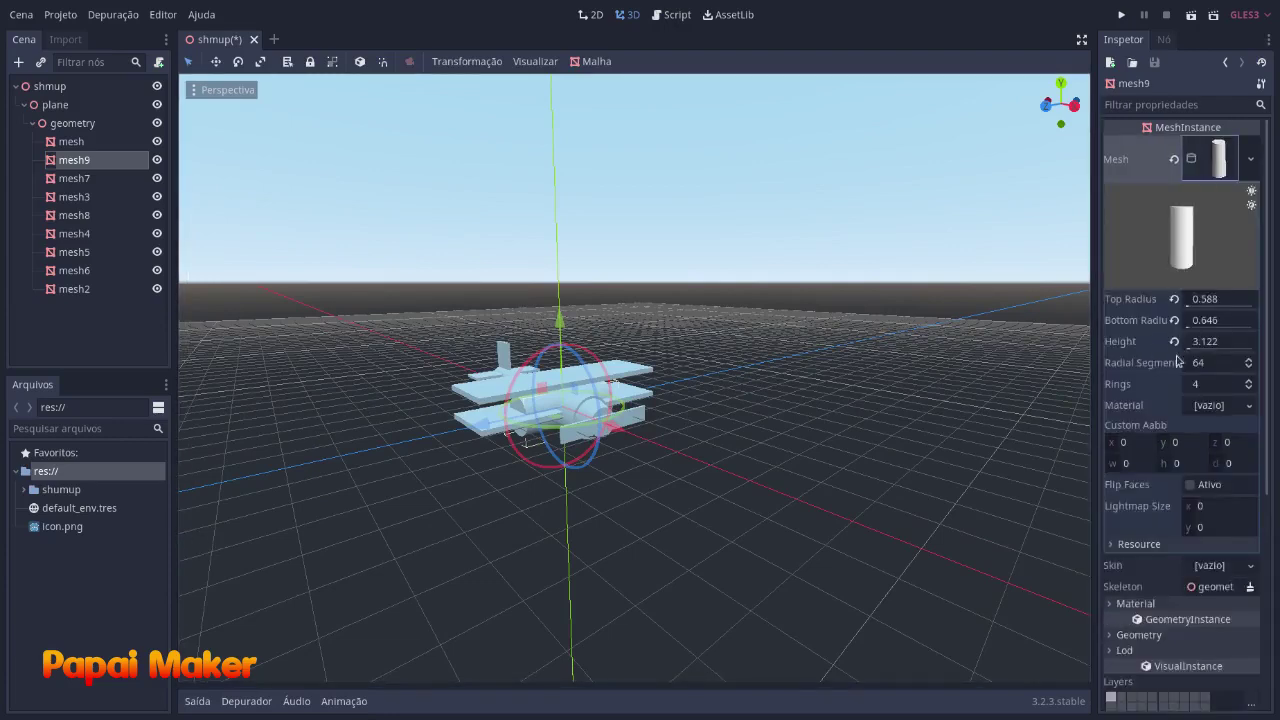
click(1222, 299)
click(1176, 298)
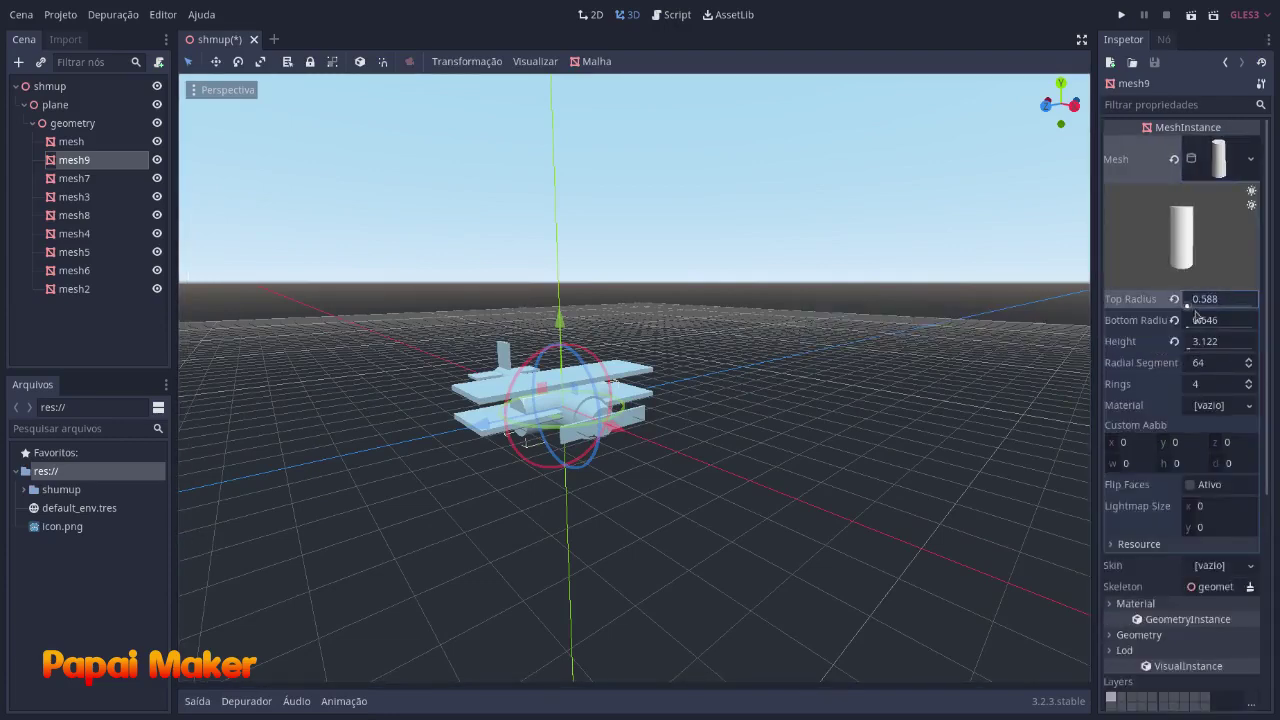
drag(1220, 299, 1200, 299)
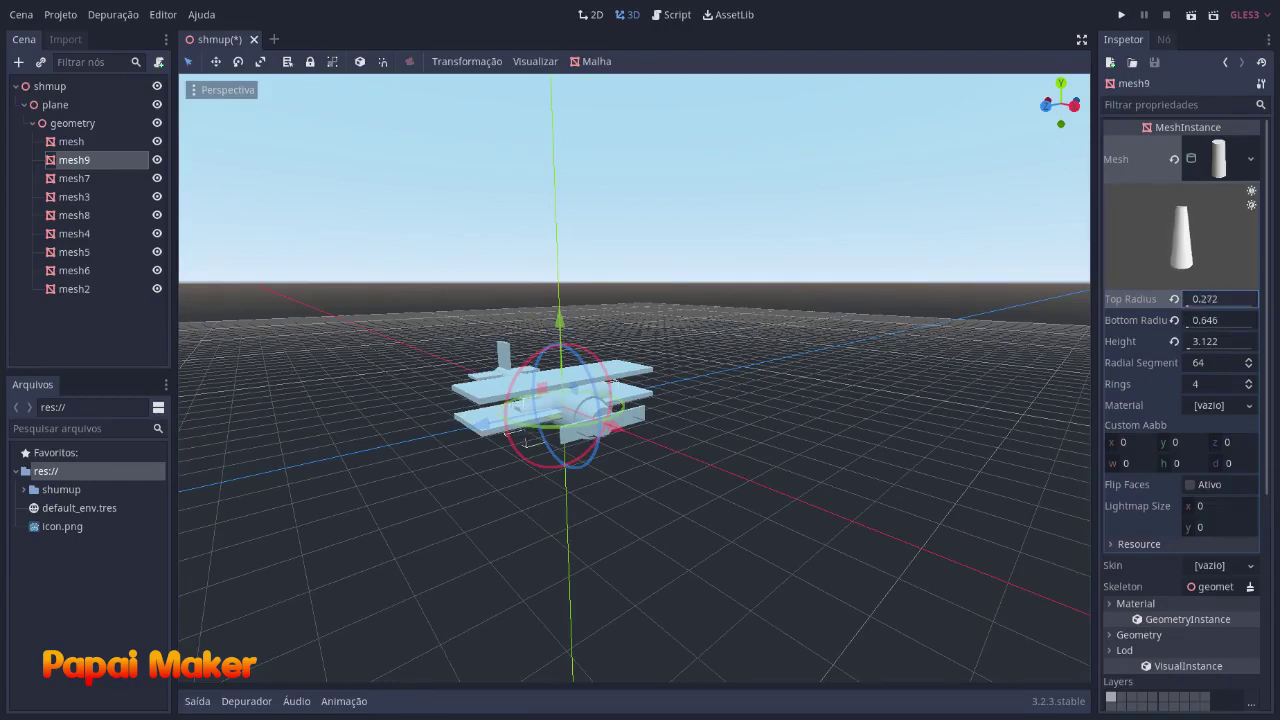
click(1220, 300)
click(1210, 298)
click(1214, 320)
click(1197, 320)
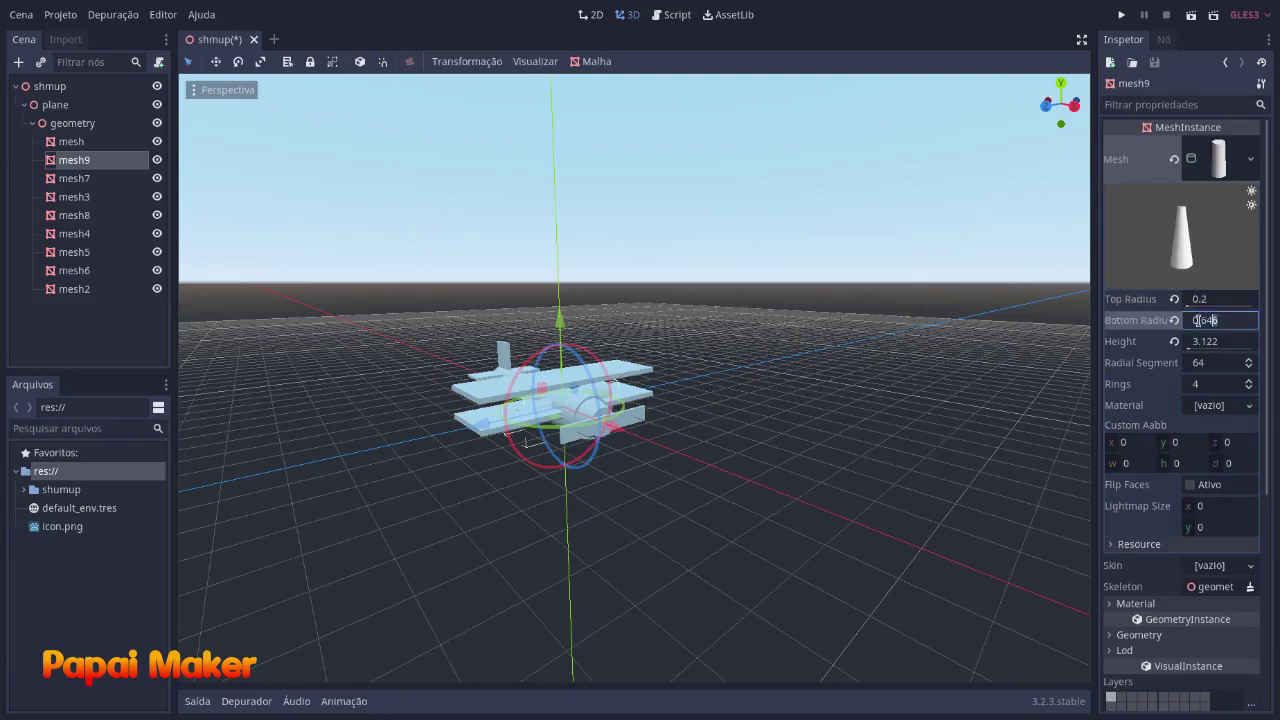
text(2)
key(Return)
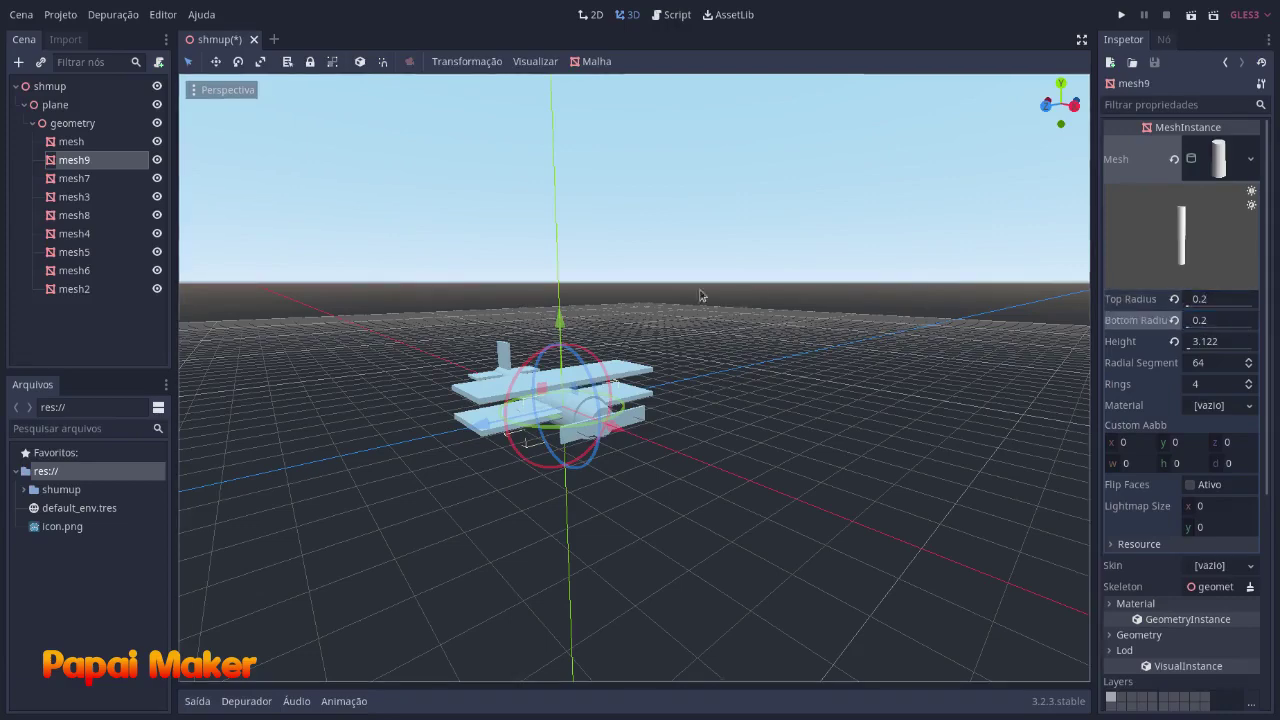
Reduce the wheel cylinder's height to 0.209 and move it sideways out of the fuselage along the Z axis.
mouse_move(703, 296)
middle_down()
mouse_move(626, 312)
mouse_move(633, 286)
mouse_move(683, 306)
middle_up()
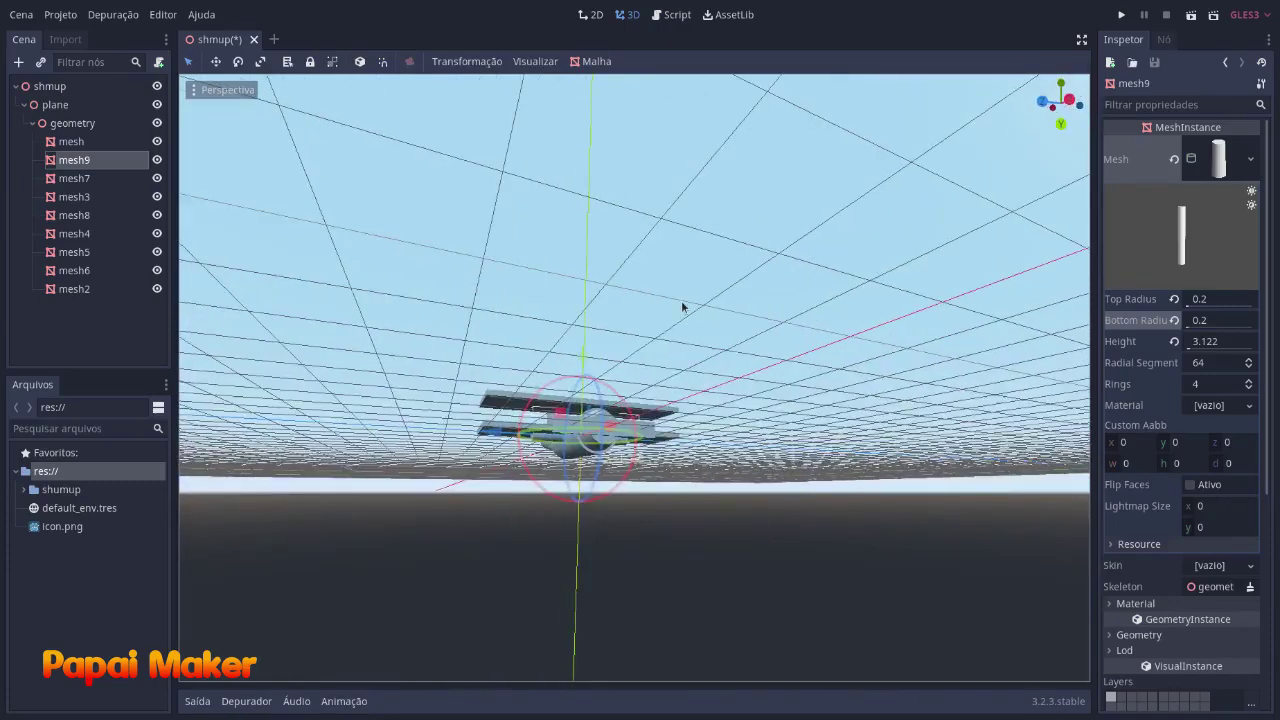
drag(1231, 346, 1200, 346)
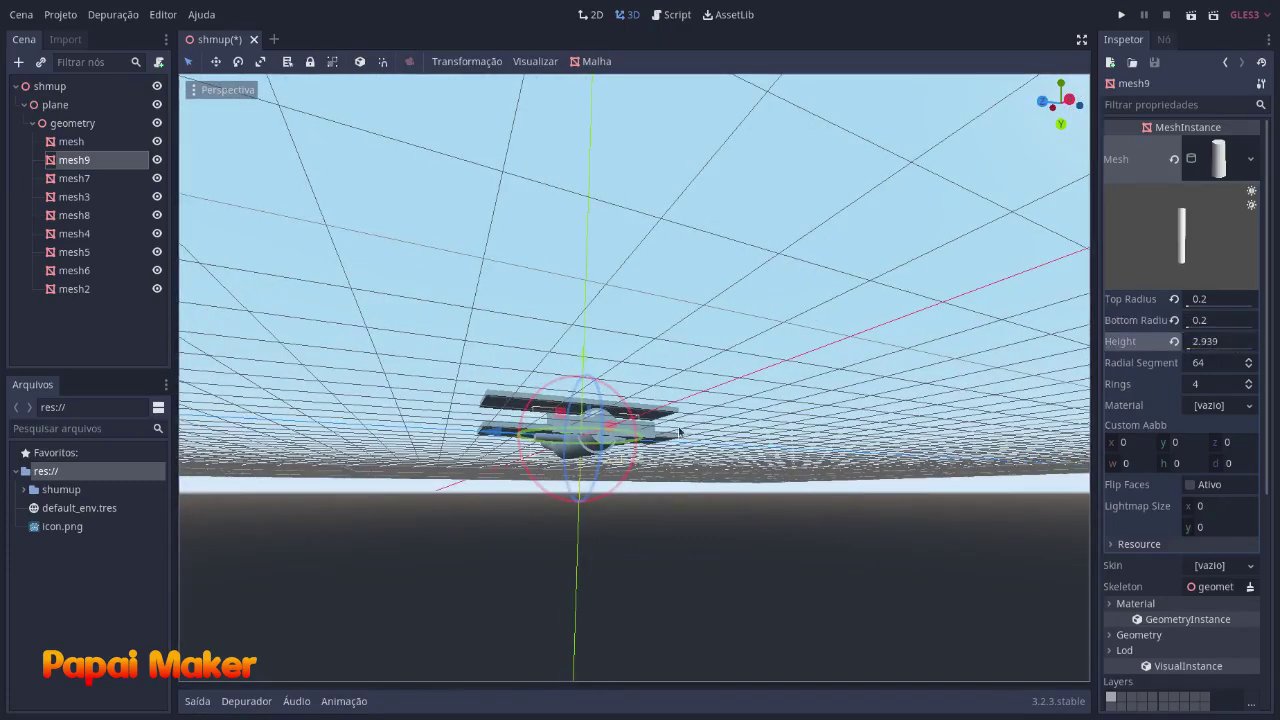
middle_drag(622, 476, 430, 500)
drag(1241, 345, 1190, 345)
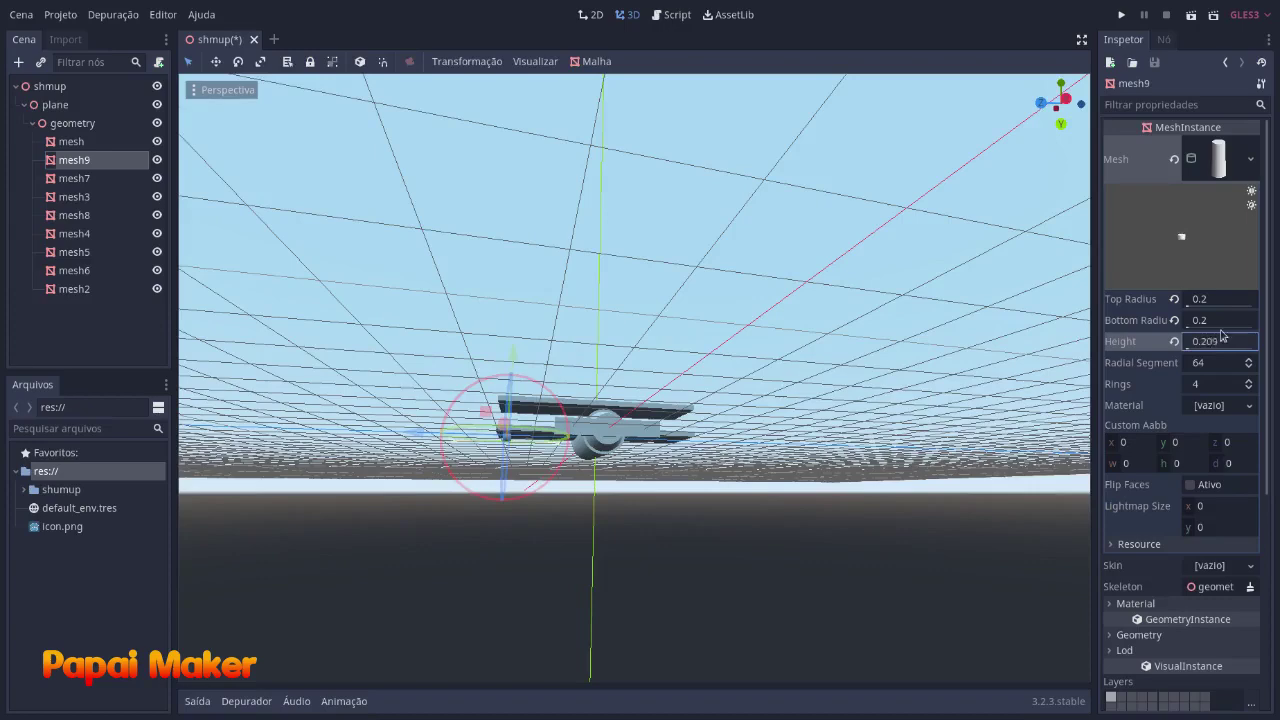
Position the wheel beneath one side of the fuselage, at about X 0.298, Y -0.521, Z 0.667.
middle_drag(903, 369, 925, 409)
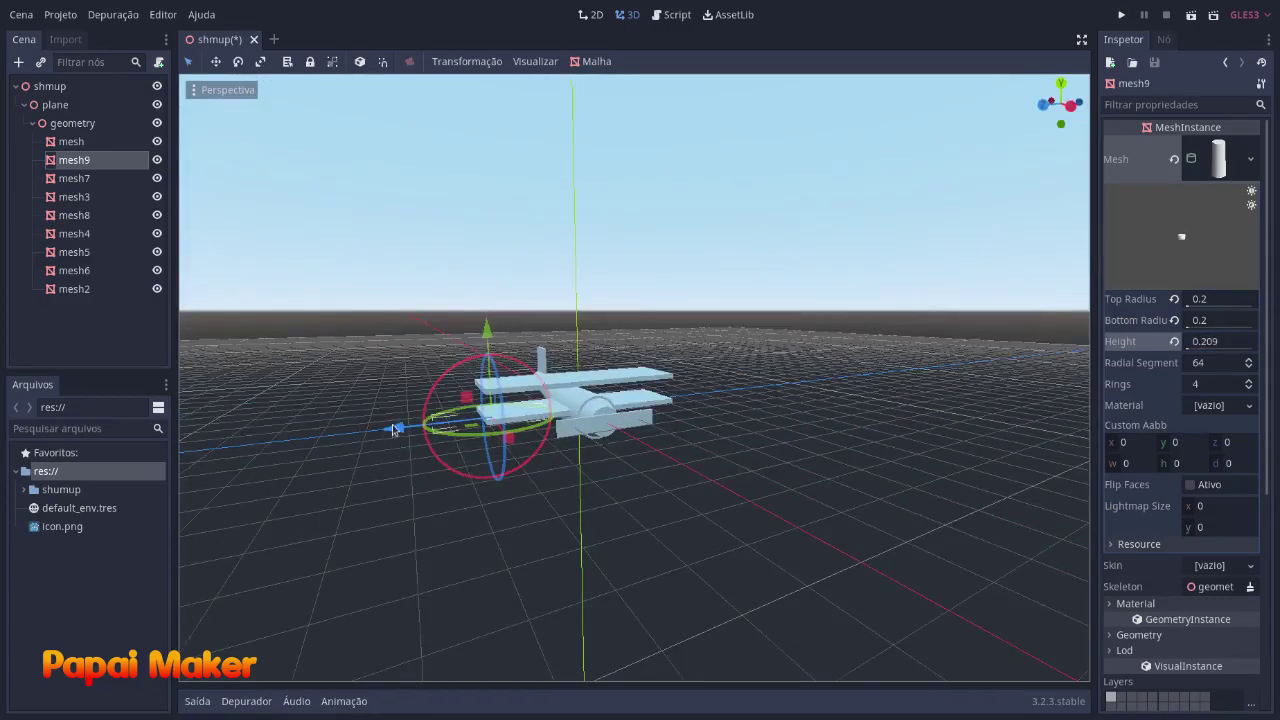
drag(395, 428, 468, 420)
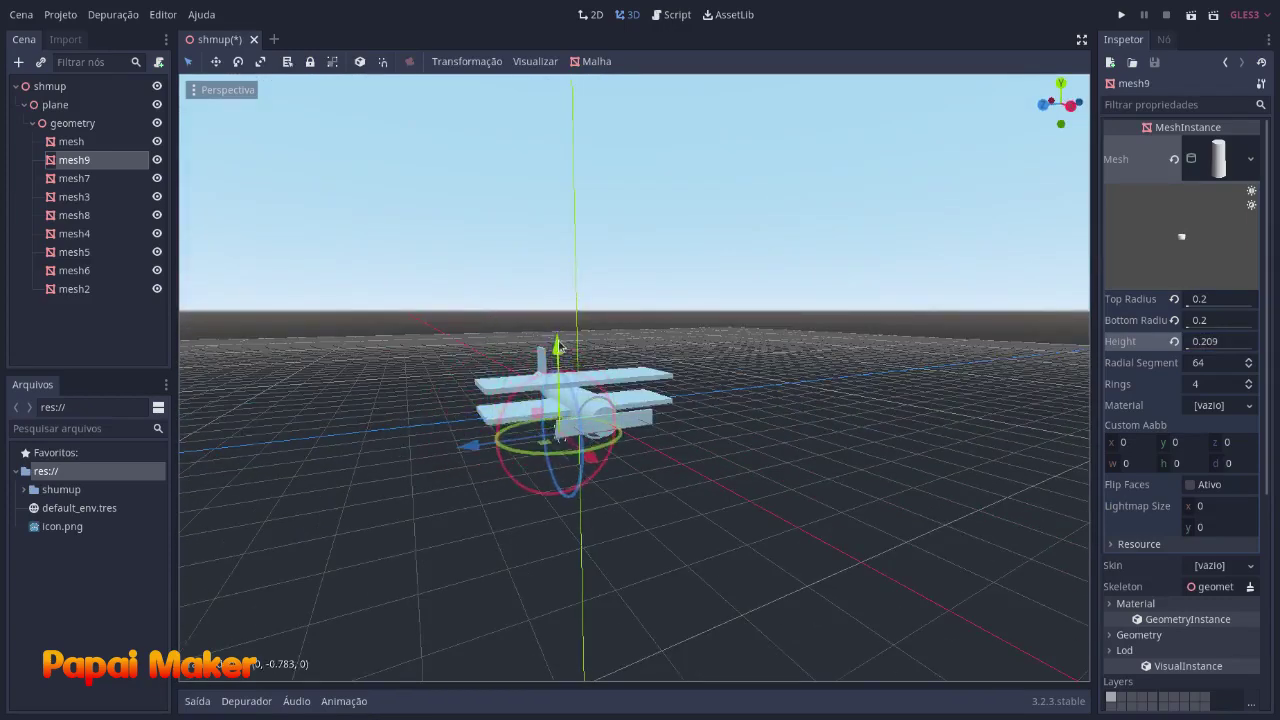
middle_drag(771, 406, 890, 369)
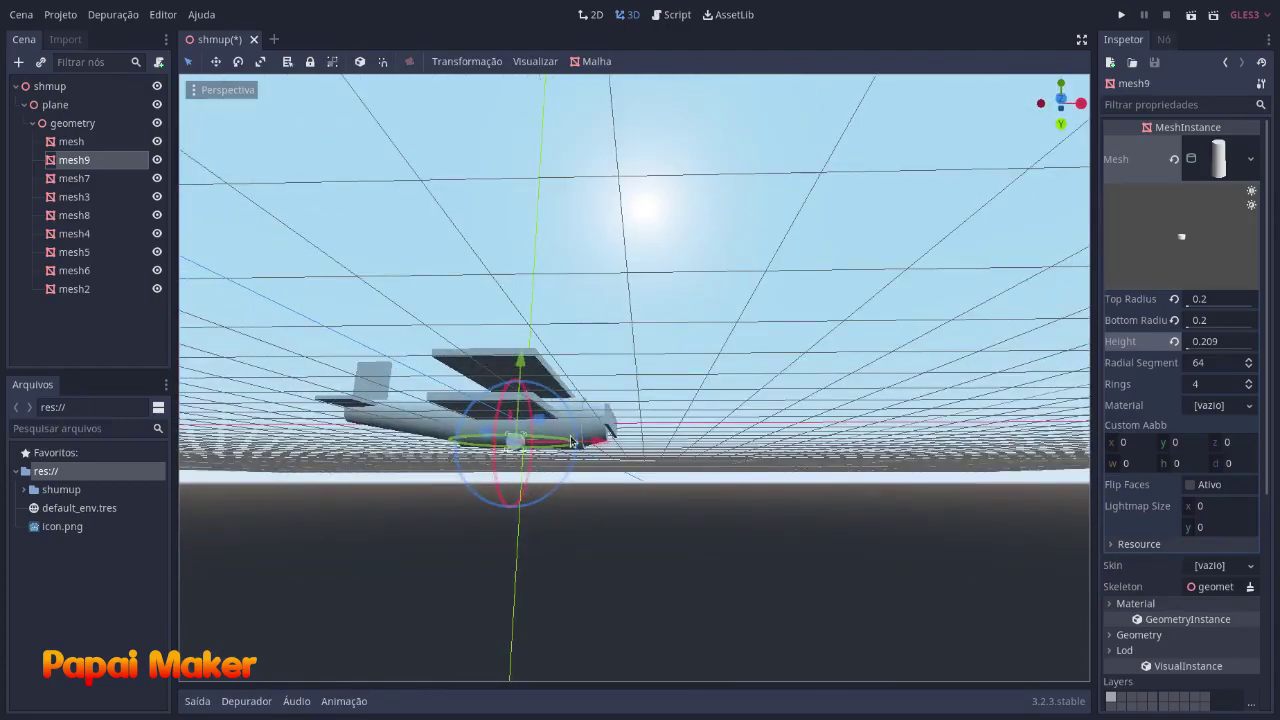
drag(572, 441, 633, 447)
drag(632, 446, 612, 442)
Set the wheel's Z translation to exactly 0.7.
click(673, 454)
middle_drag(675, 455, 565, 472)
scroll(558, 469, up, 4)
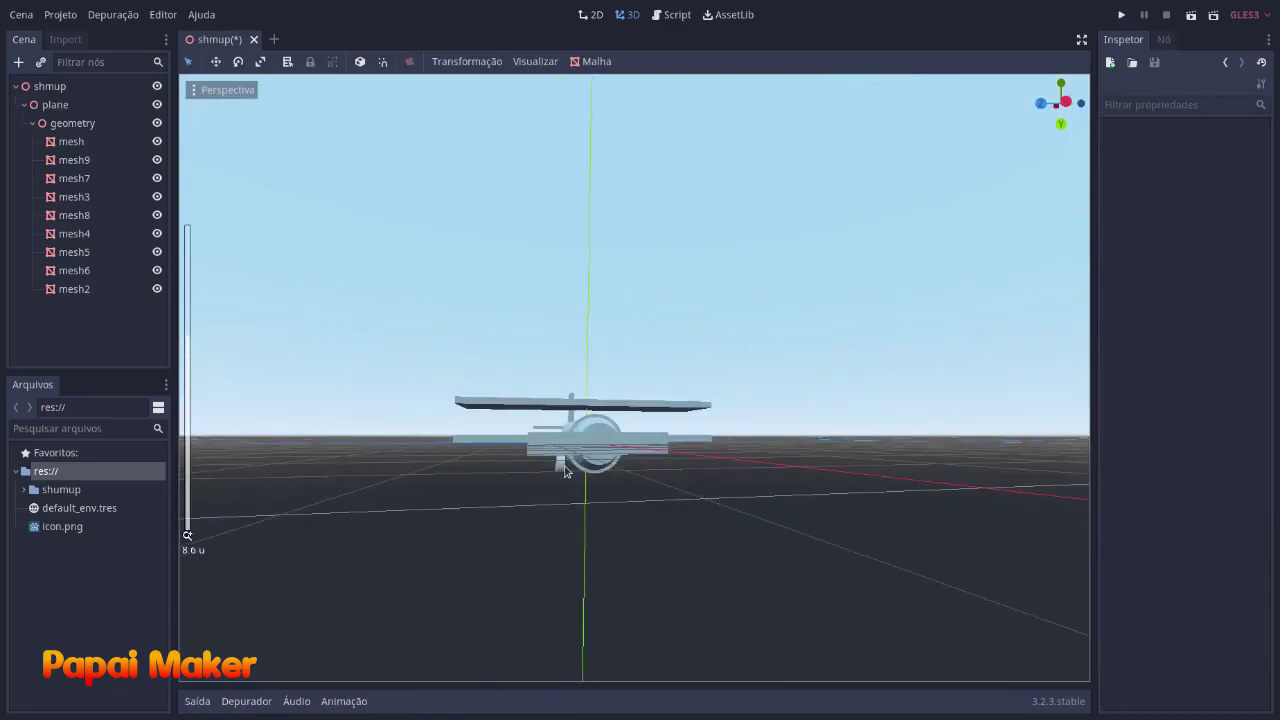
click(565, 472)
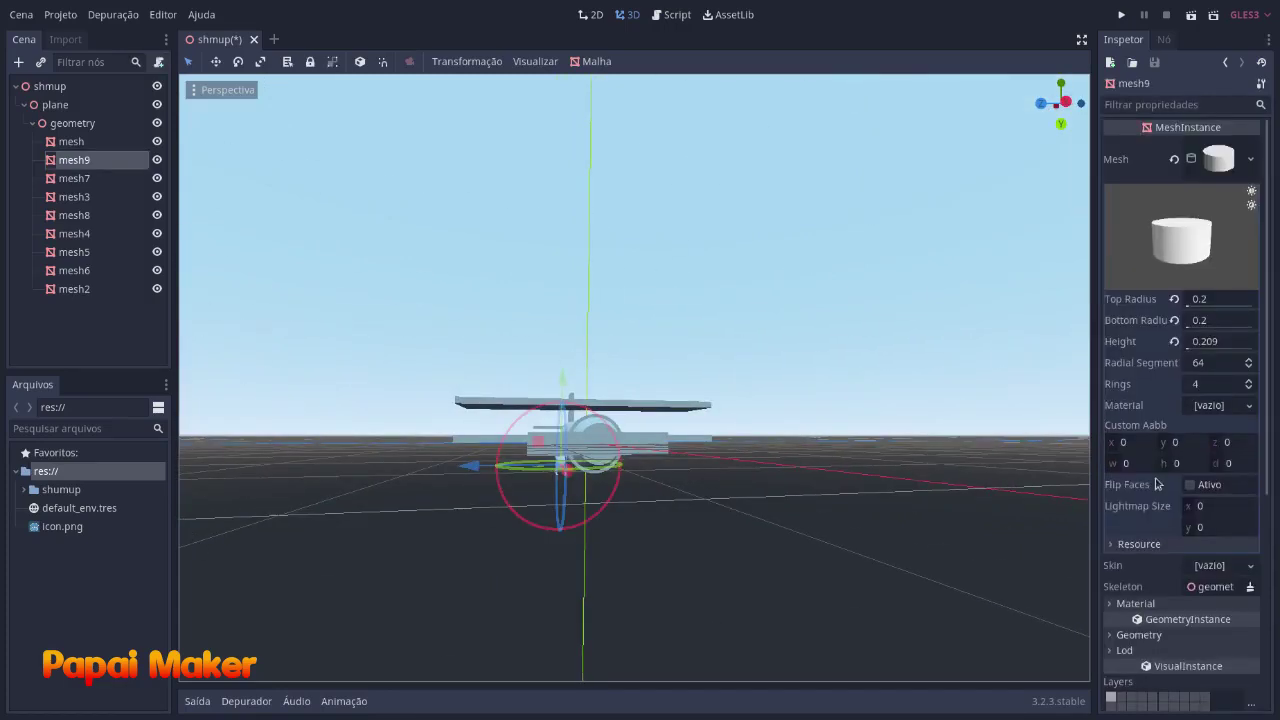
click(1220, 156)
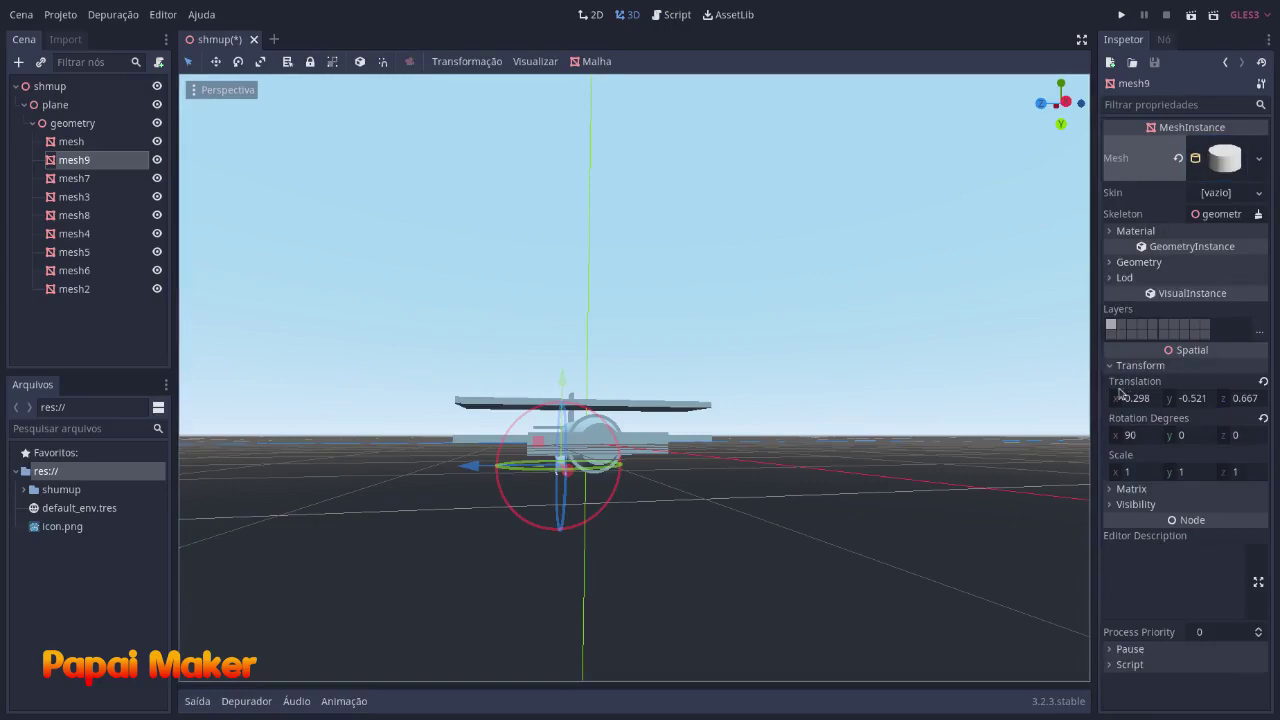
click(1250, 399)
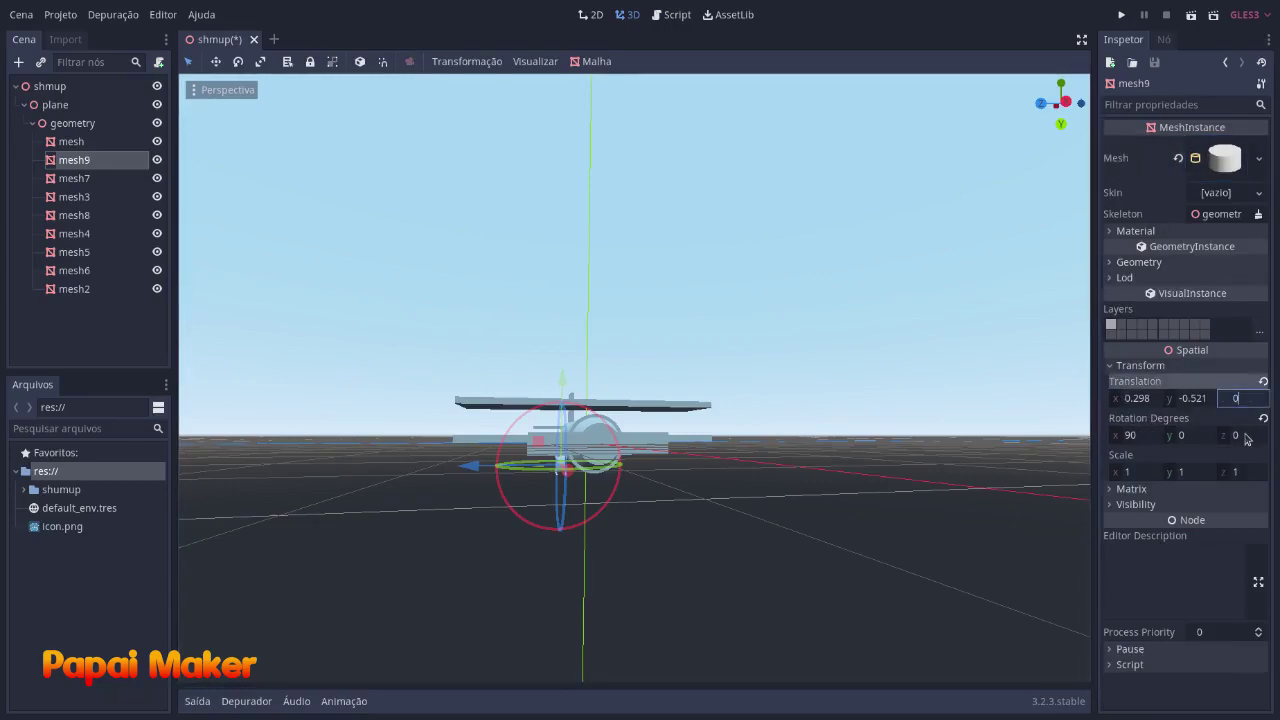
key(Return)
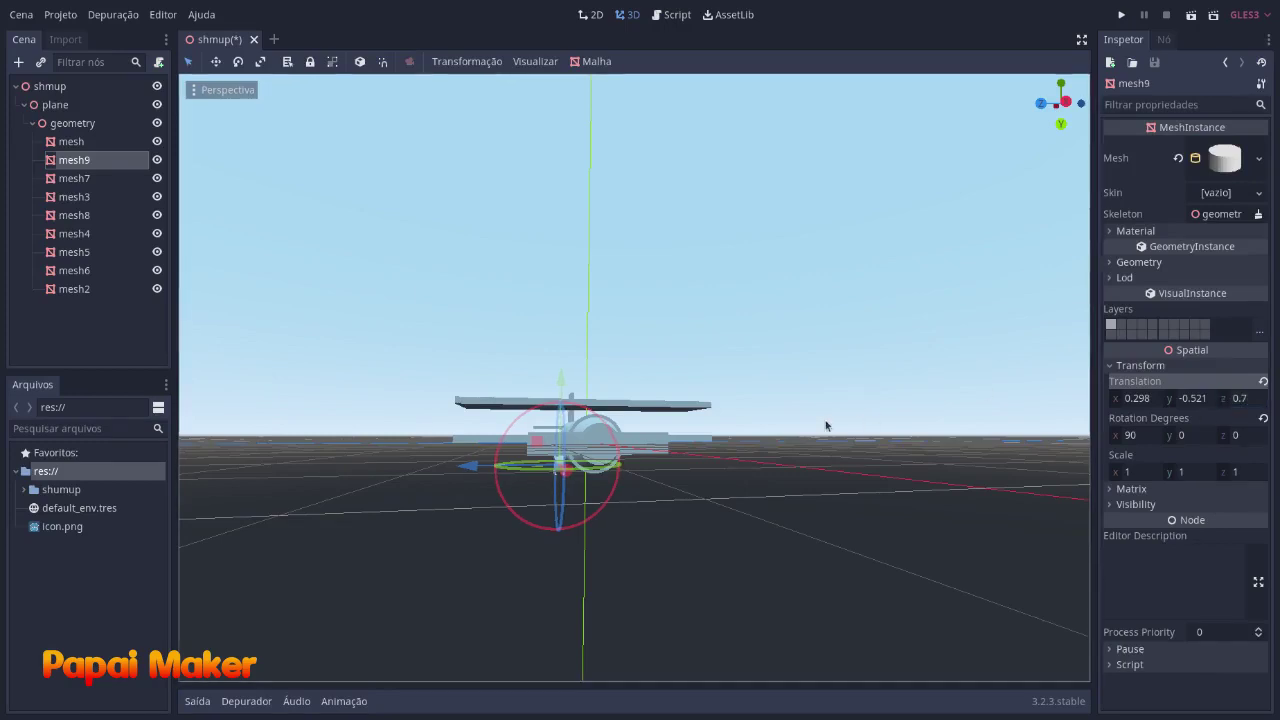
Duplicate the wheel and set the copy's Z translation to -0.7 for the opposite side.
middle_drag(661, 475, 659, 480)
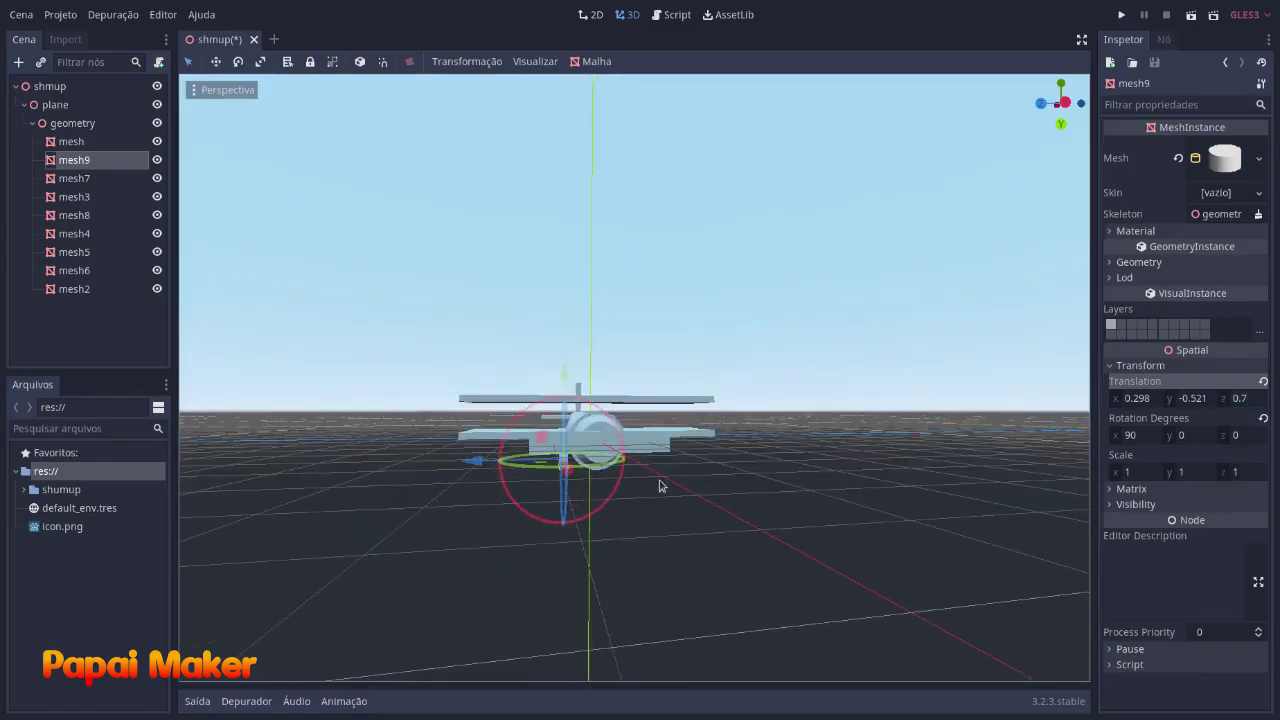
key(ctrl+d)
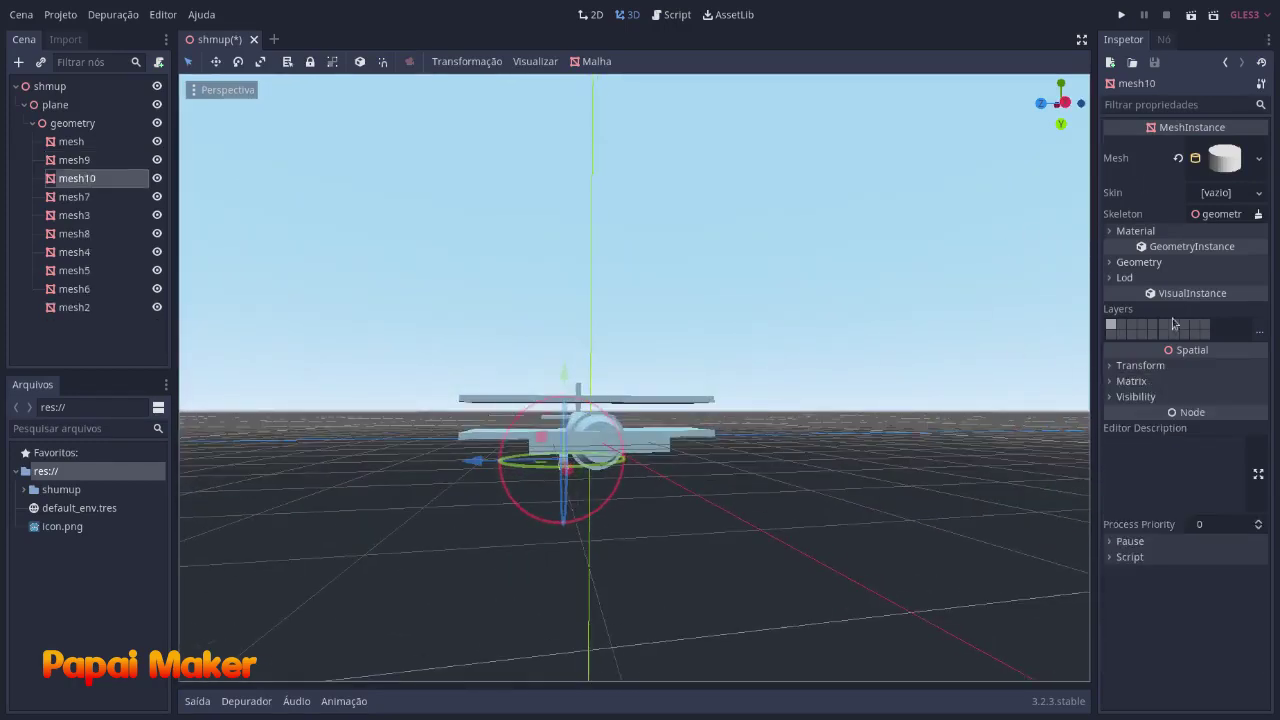
click(1140, 366)
click(1238, 399)
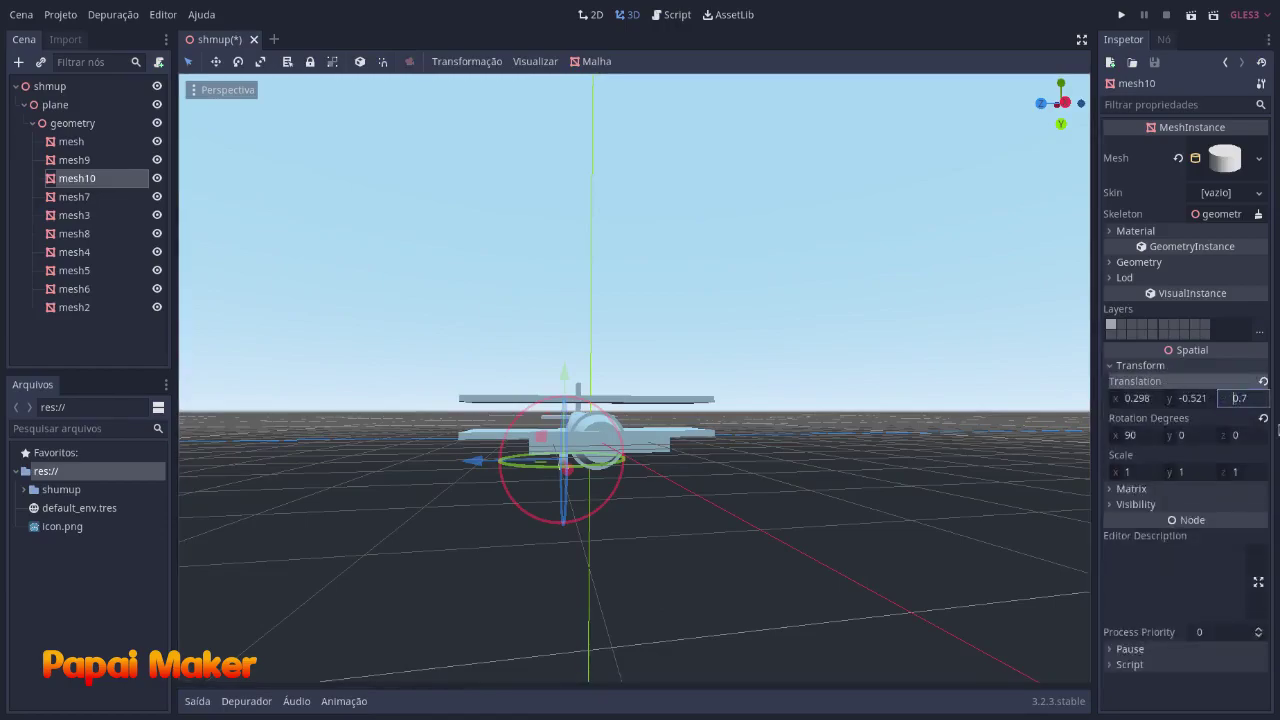
key(Return)
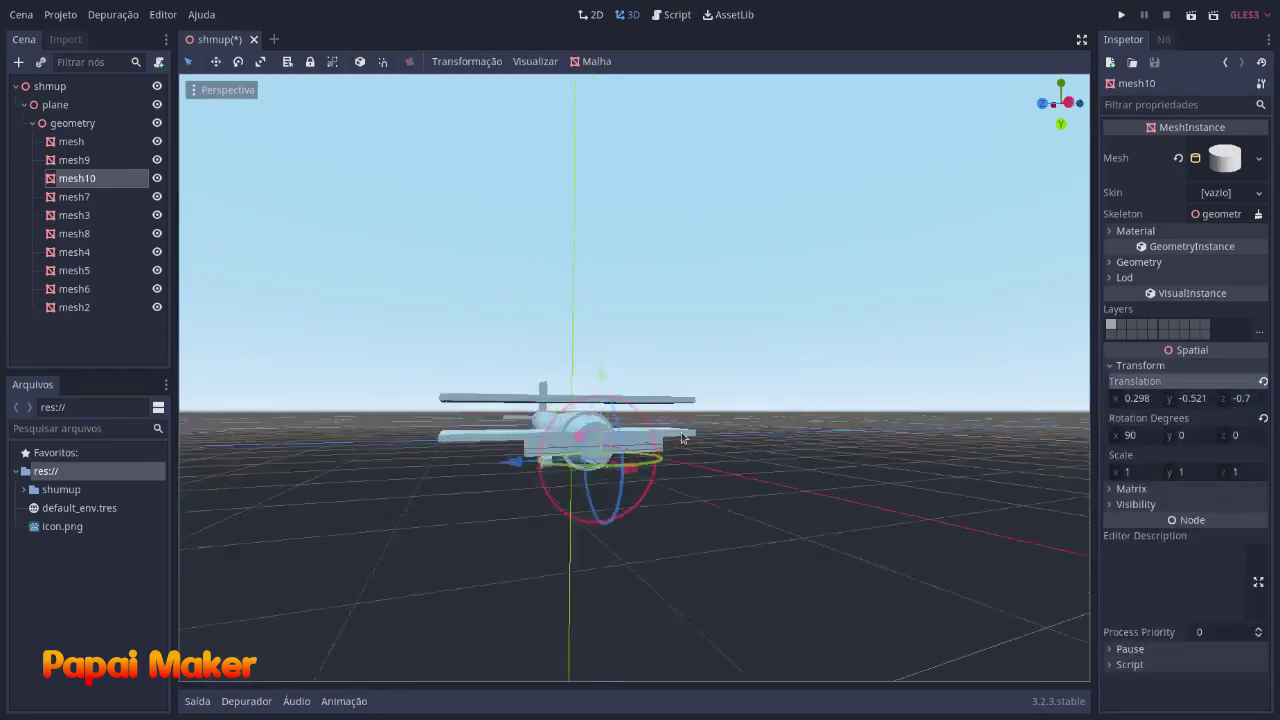
Duplicate one of the front wheels and set the copy's Z translation to 0.
scroll(791, 429, up, 5)
scroll(812, 450, down, 3)
click(690, 486)
middle_drag(687, 486, 650, 484)
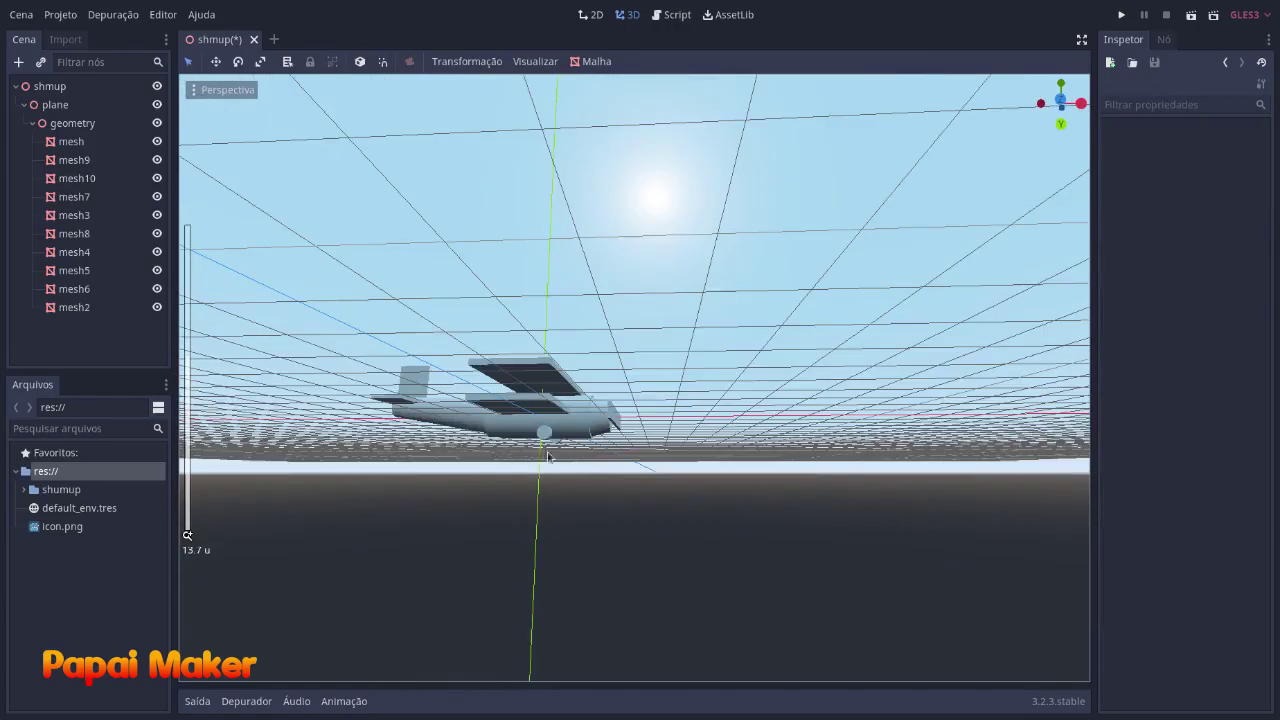
click(540, 431)
middle_drag(755, 490, 765, 508)
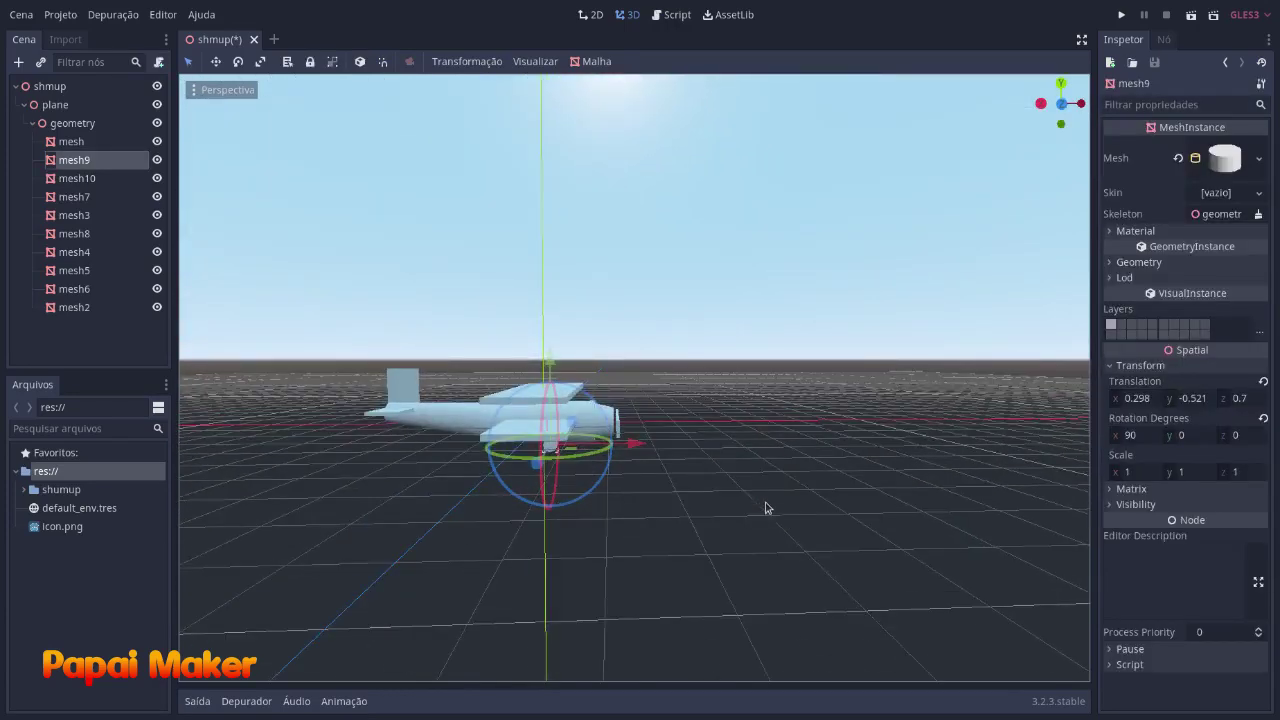
key(ctrl+d)
click(1138, 366)
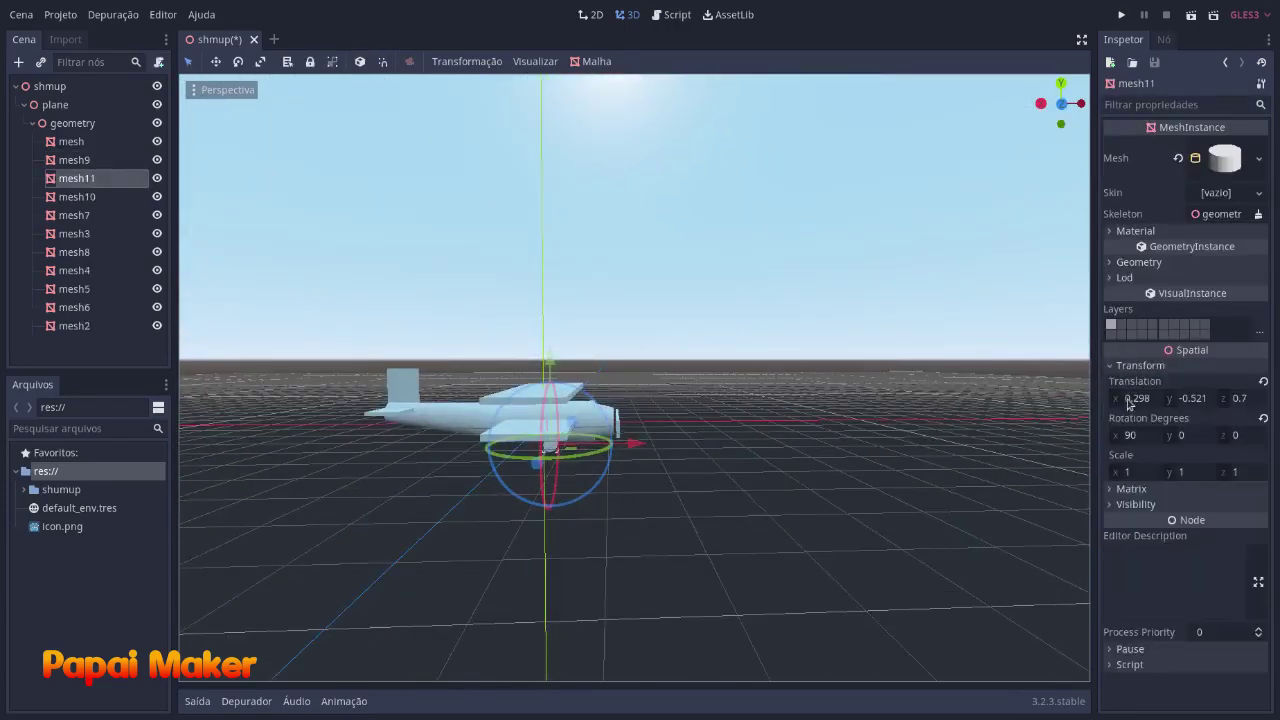
click(1245, 399)
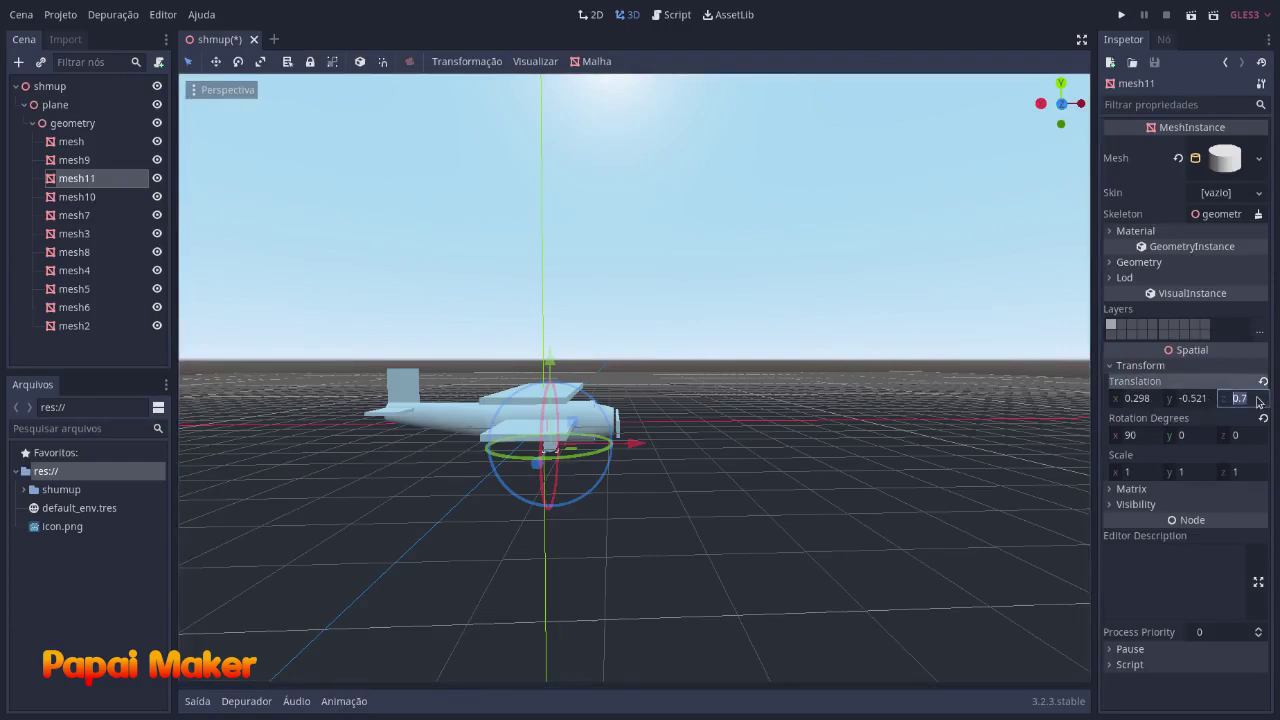
key(Return)
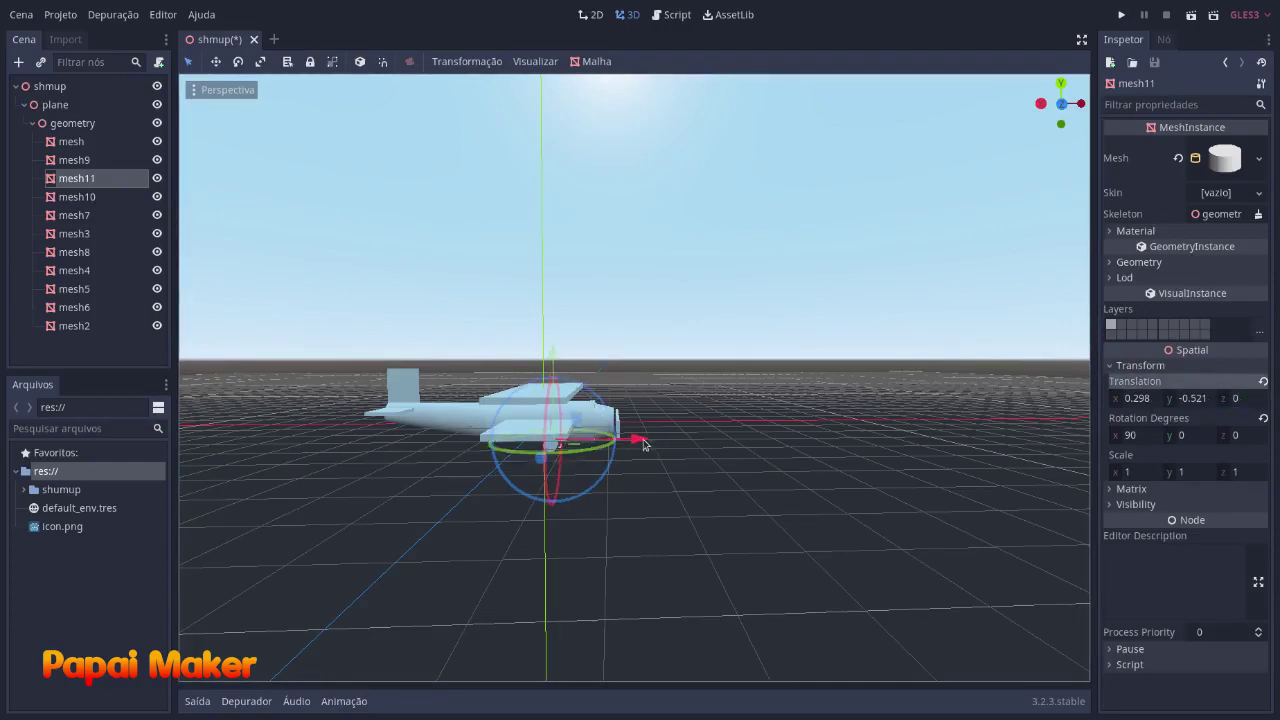
Move the copied wheel back beneath the tail, to about X -4.57, Y -0.005.
drag(643, 444, 461, 404)
drag(370, 362, 386, 346)
drag(457, 430, 466, 428)
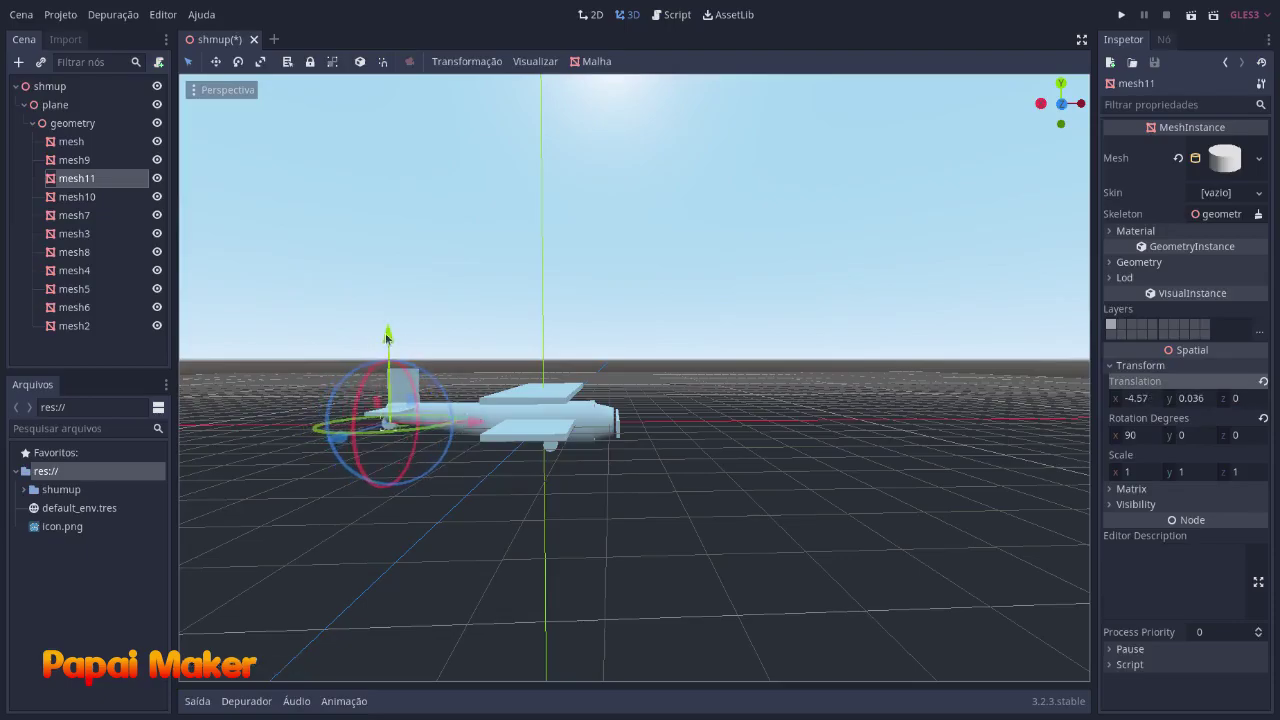
click(737, 437)
Duplicate the vertical tail fin to use the copy as a wing strut.
middle_drag(737, 437, 533, 348)
scroll(597, 437, up, 6)
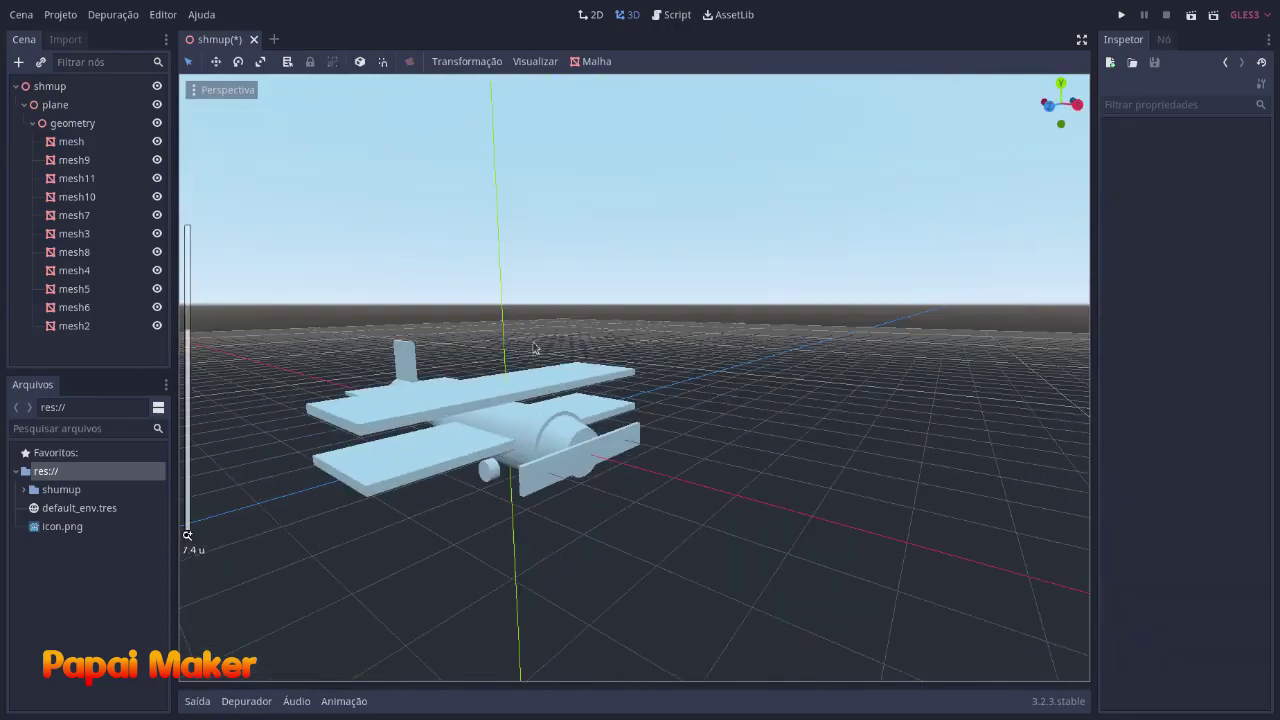
click(414, 358)
middle_drag(646, 363, 751, 414)
scroll(701, 360, down, 6)
key(ctrl+d)
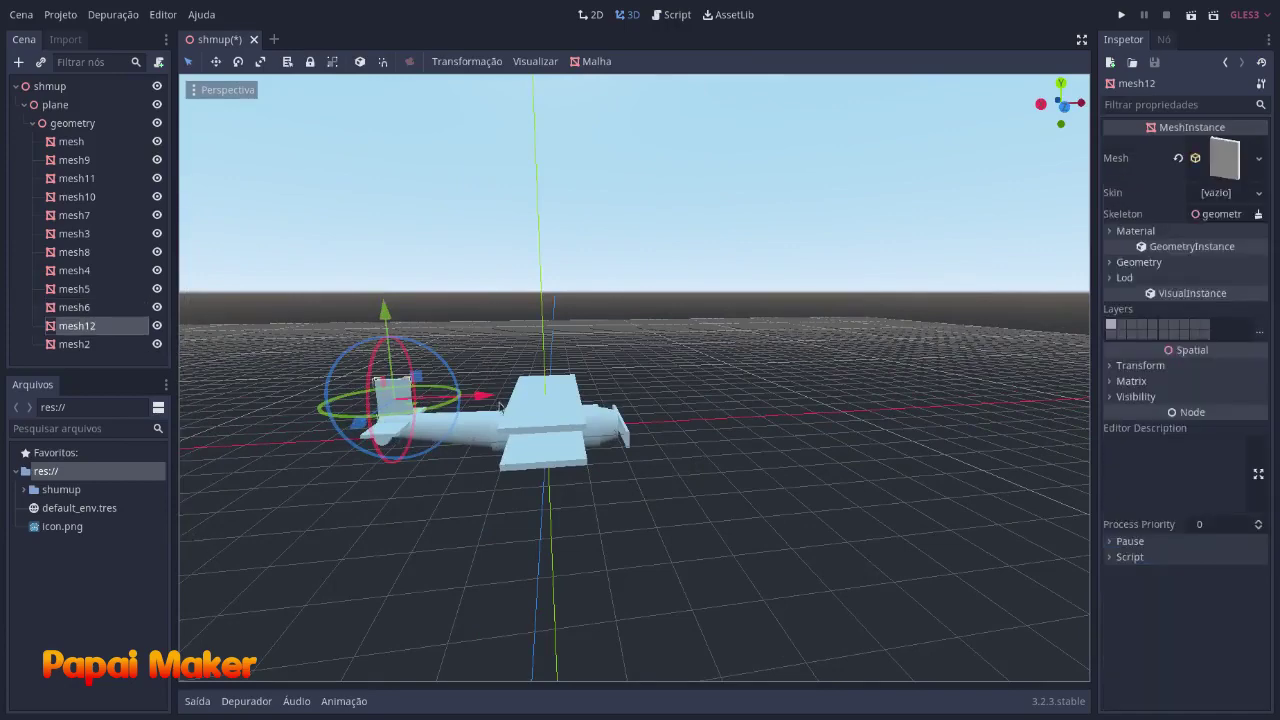
Move the copied fin between the upper and lower wings on one side, at about X 0.087, Y 0.502, Z 2.15.
drag(493, 399, 634, 392)
middle_drag(634, 392, 495, 379)
drag(565, 381, 516, 381)
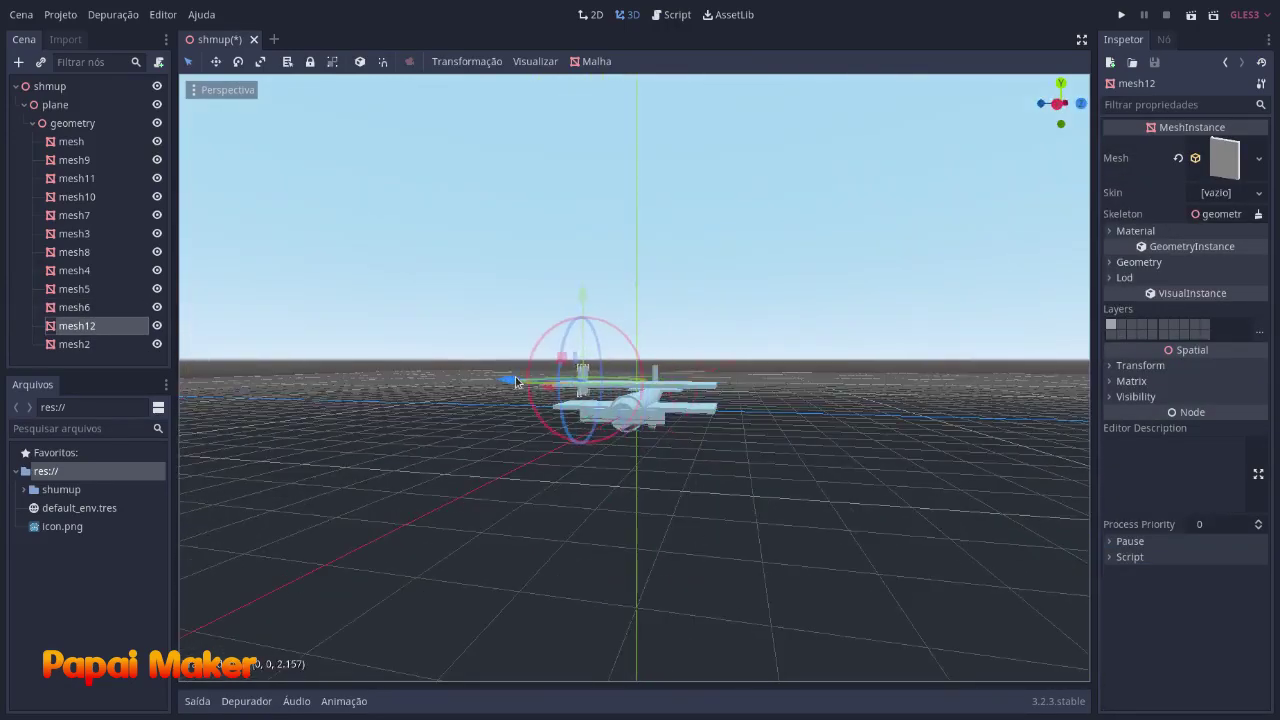
drag(580, 300, 582, 309)
click(783, 374)
Make the wing strut's mesh unique and reduce its Y size to 0.953.
middle_drag(783, 374, 806, 409)
scroll(806, 409, up, 8)
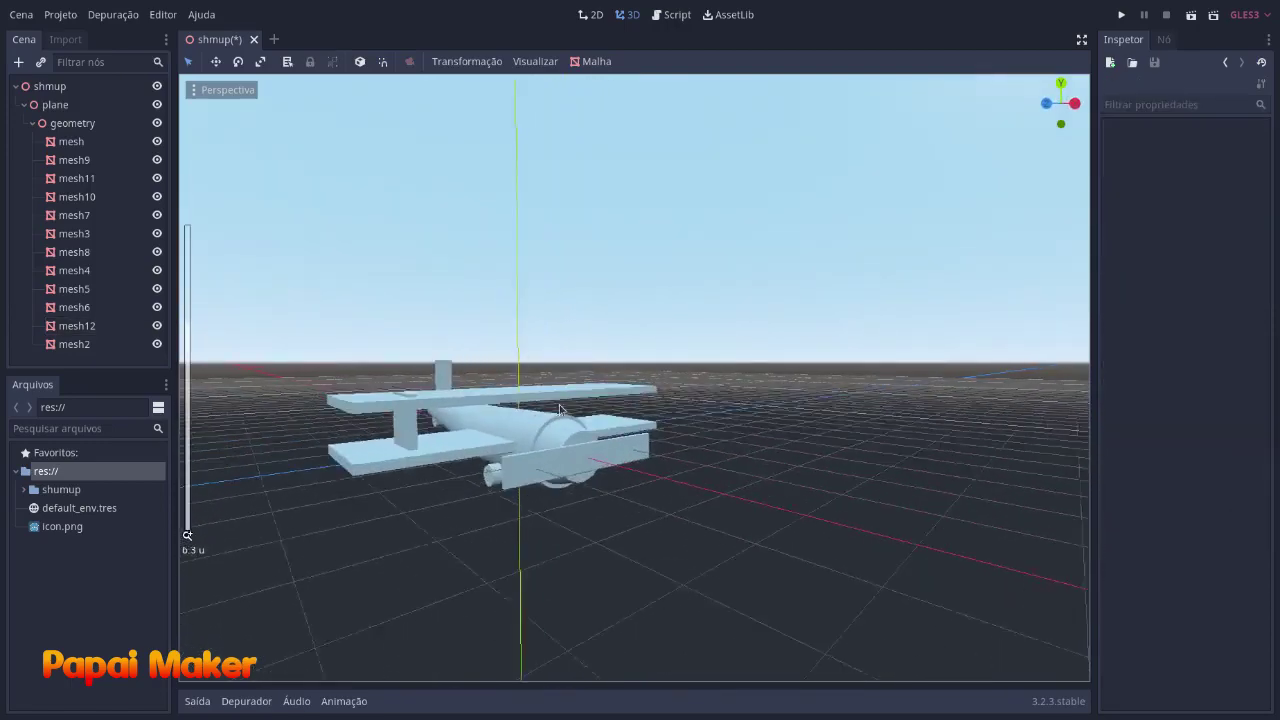
click(369, 430)
click(1257, 161)
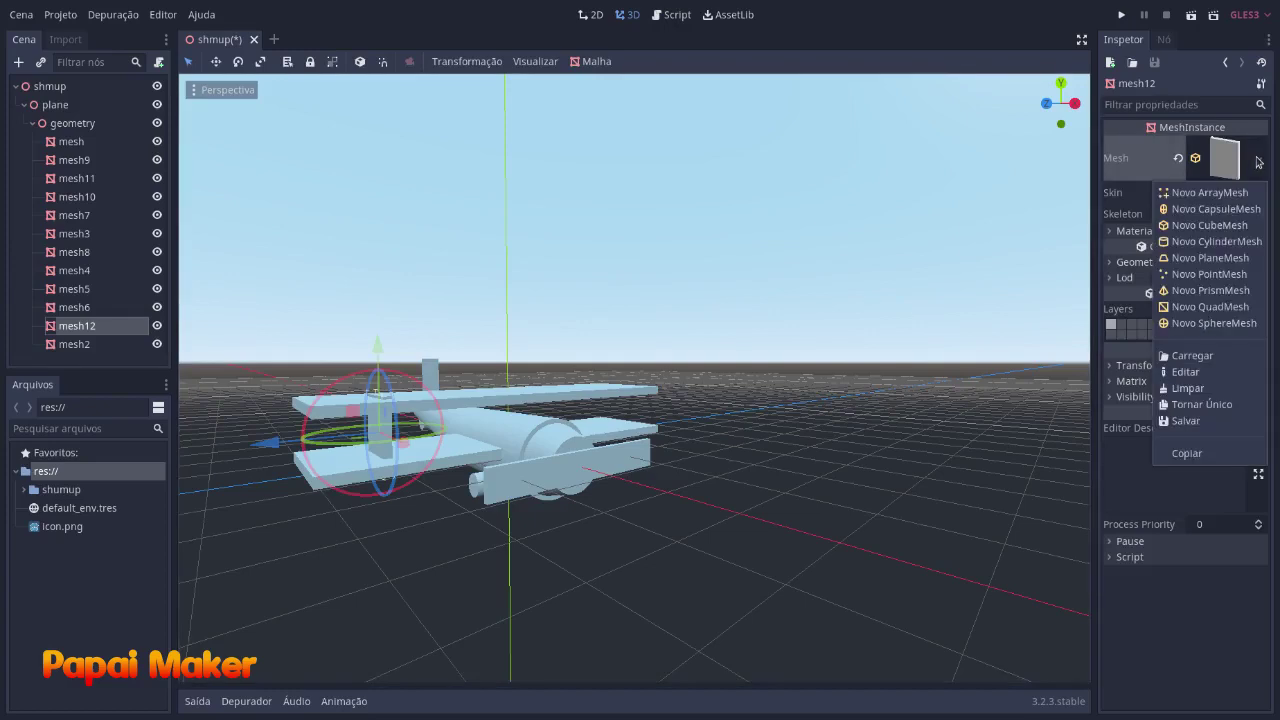
click(1232, 403)
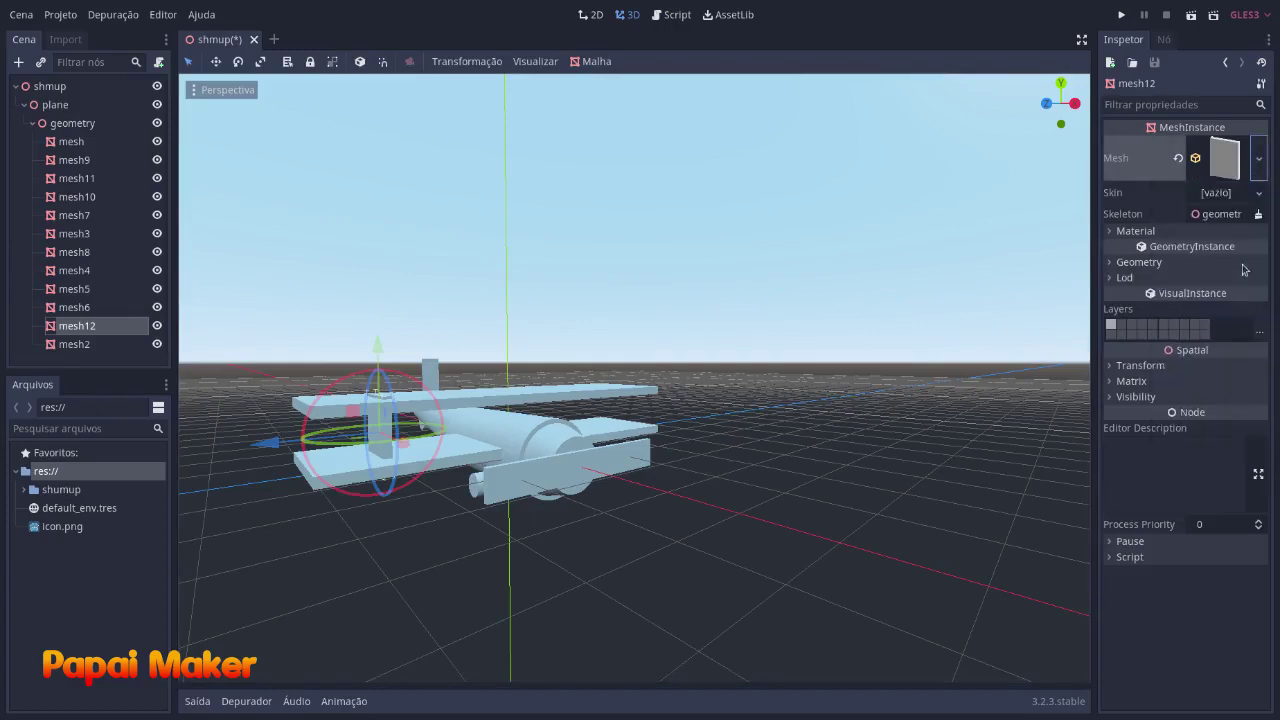
click(1215, 175)
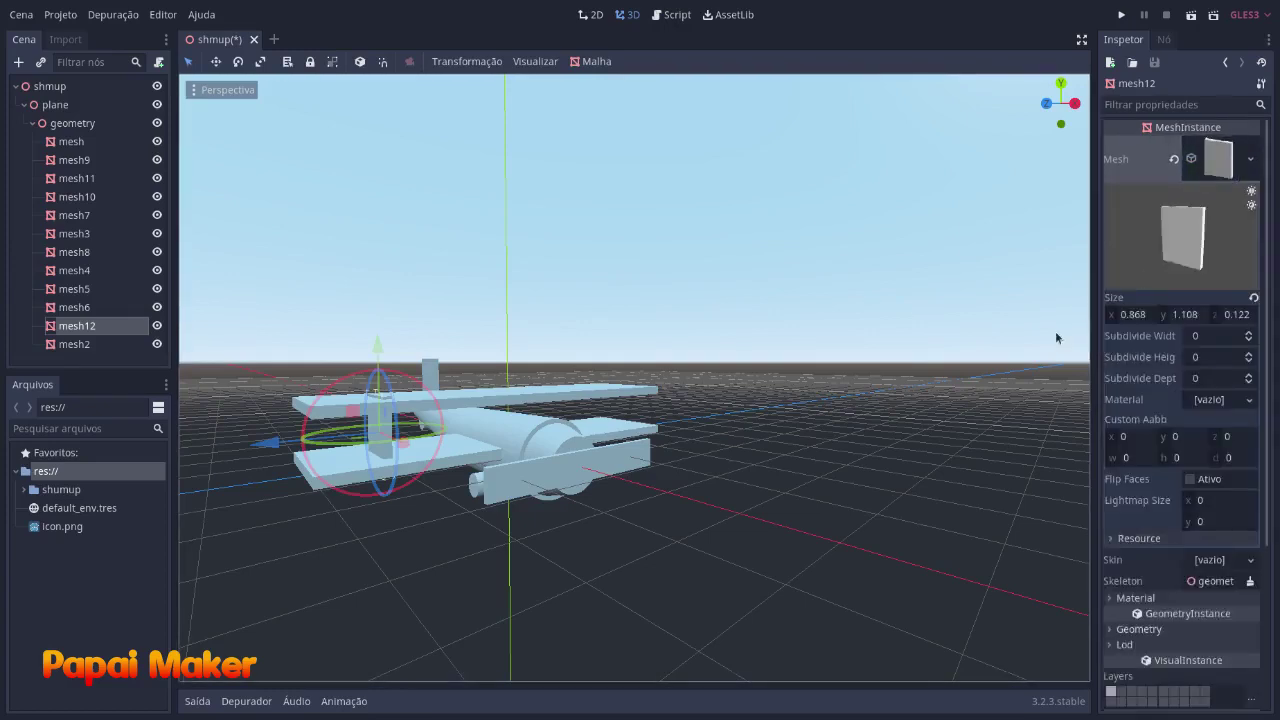
click(1187, 315)
middle_drag(1060, 299, 881, 338)
click(881, 342)
Set the wing strut's Z translation to exactly 2.
middle_drag(783, 446, 749, 442)
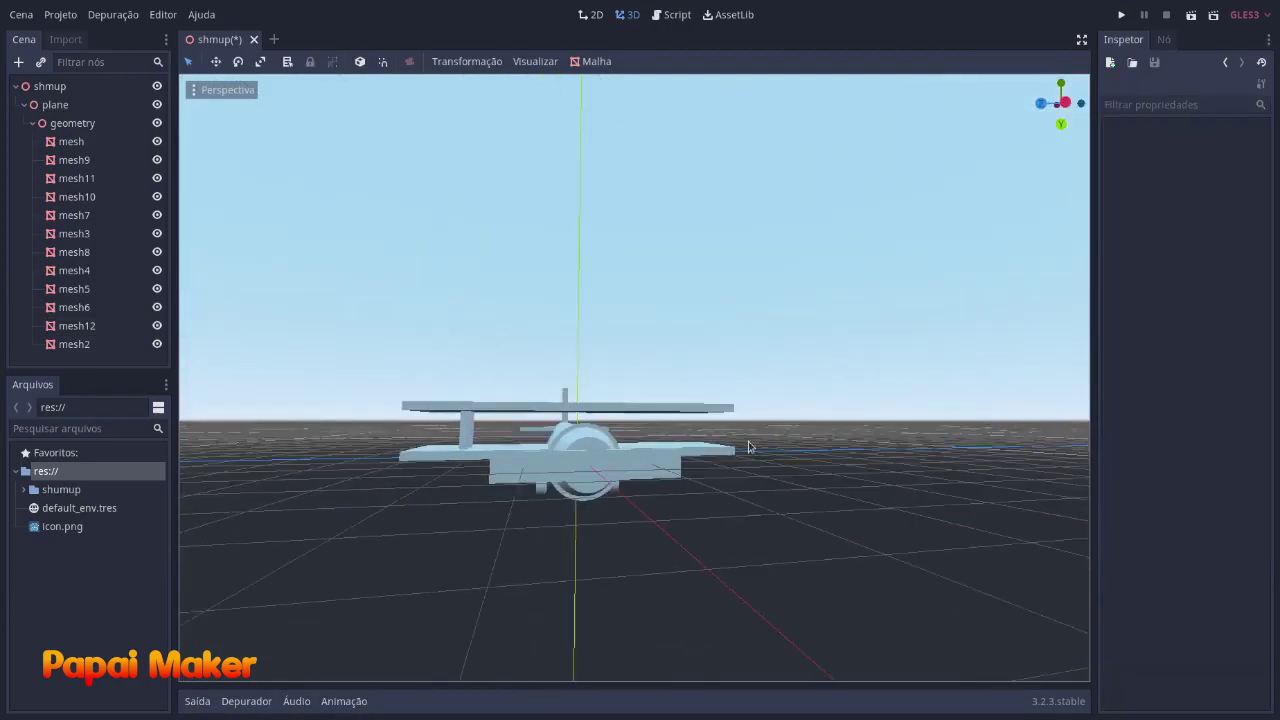
click(466, 433)
middle_drag(466, 433, 643, 433)
scroll(687, 435, up, 6)
scroll(643, 433, down, 8)
middle_drag(780, 428, 586, 445)
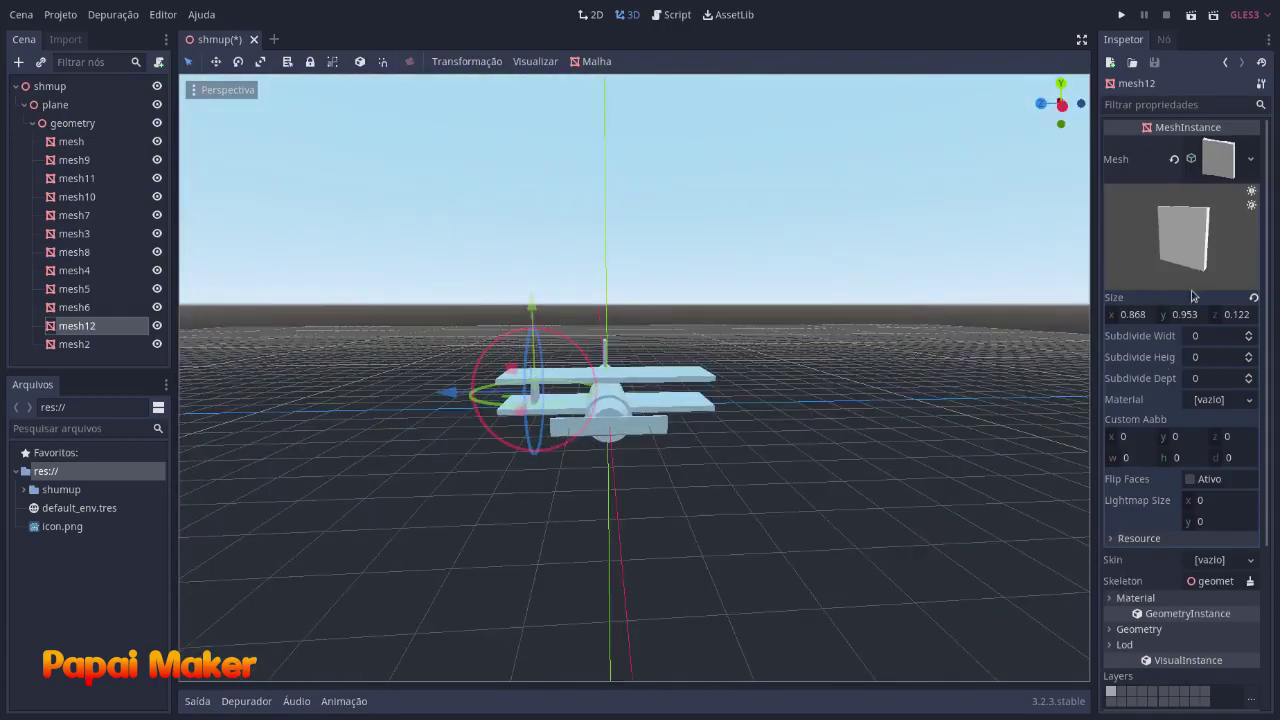
click(1213, 167)
click(1131, 368)
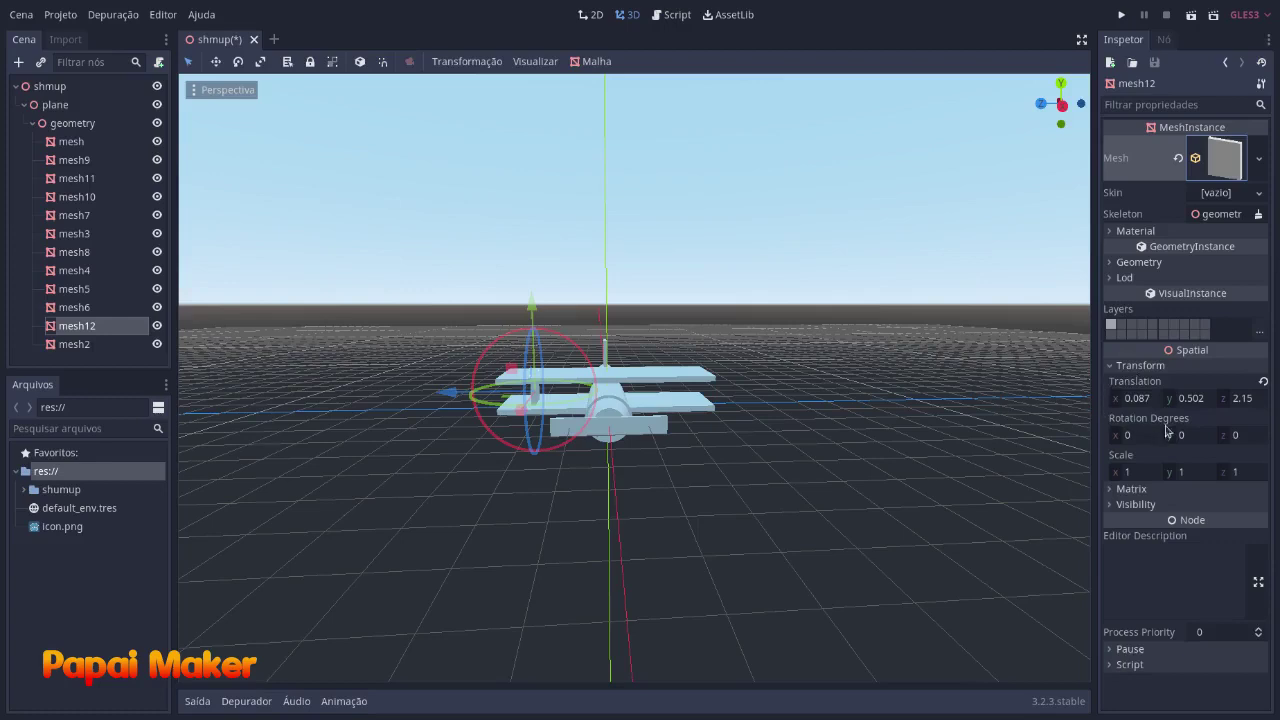
click(1245, 398)
text(3)
key(Return)
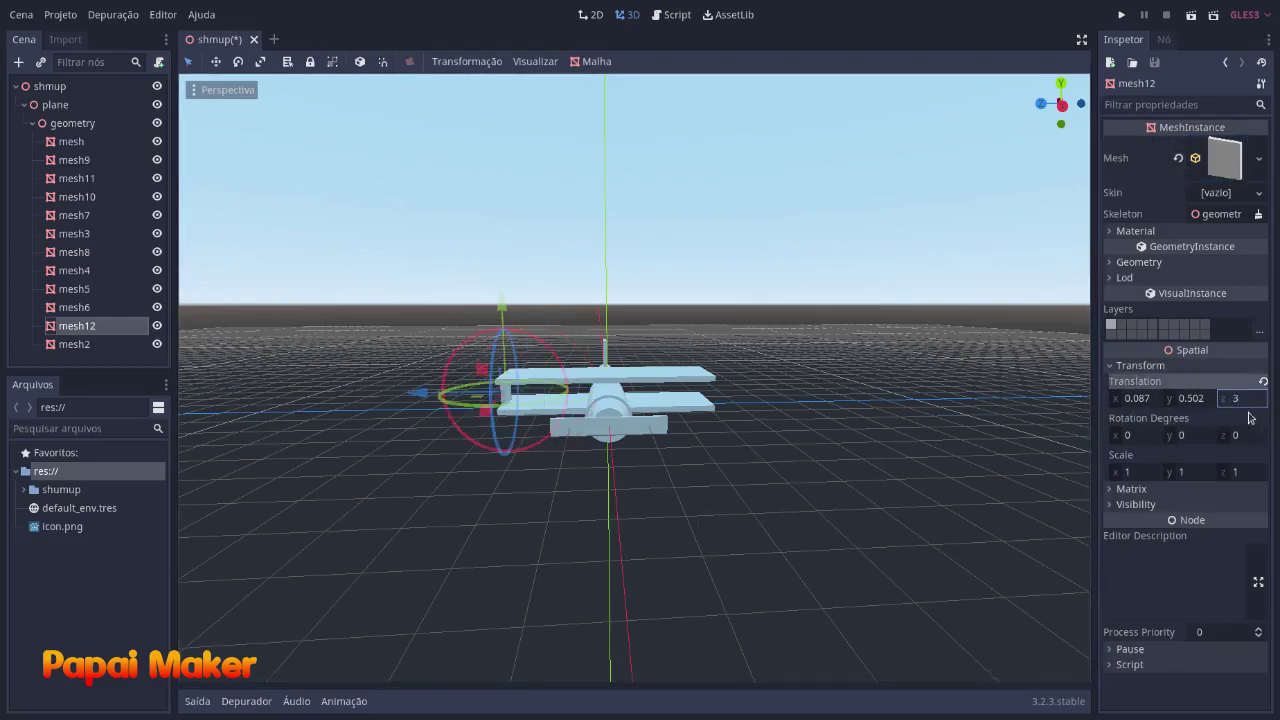
text(2)
key(Return)
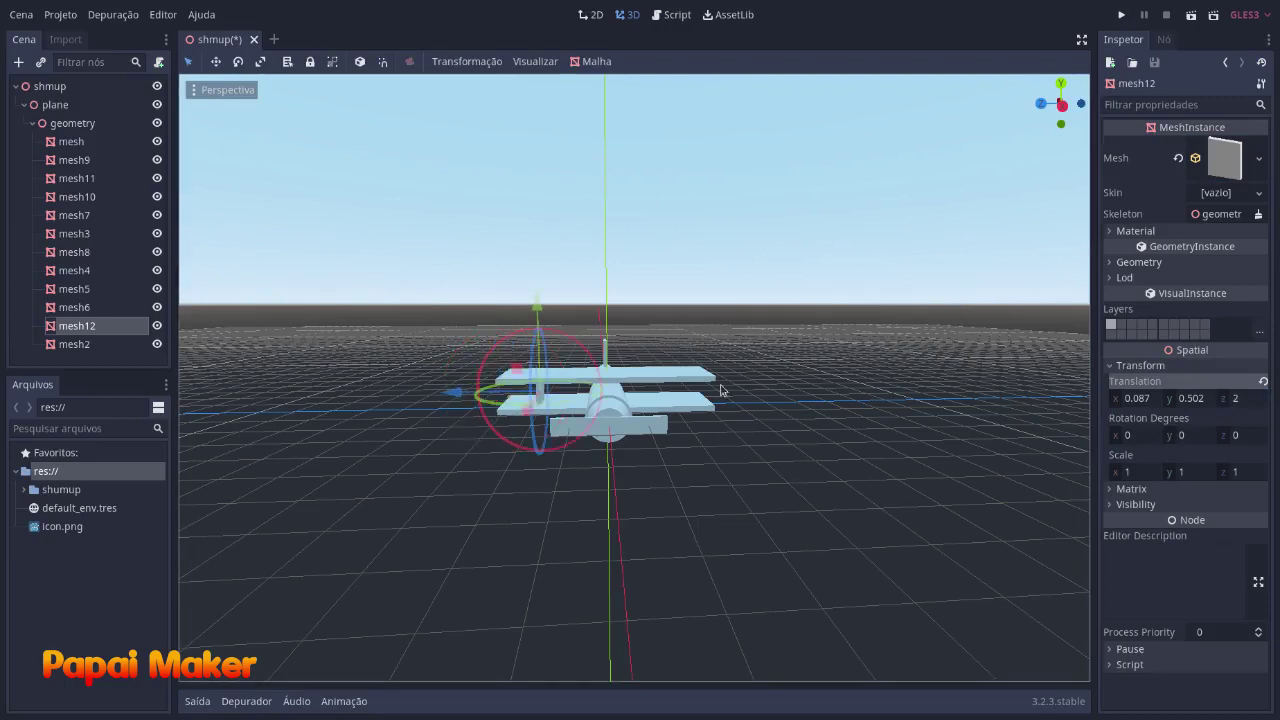
Duplicate the wing strut and set the copy's Z translation to -2 for the opposite side.
key(ctrl+d)
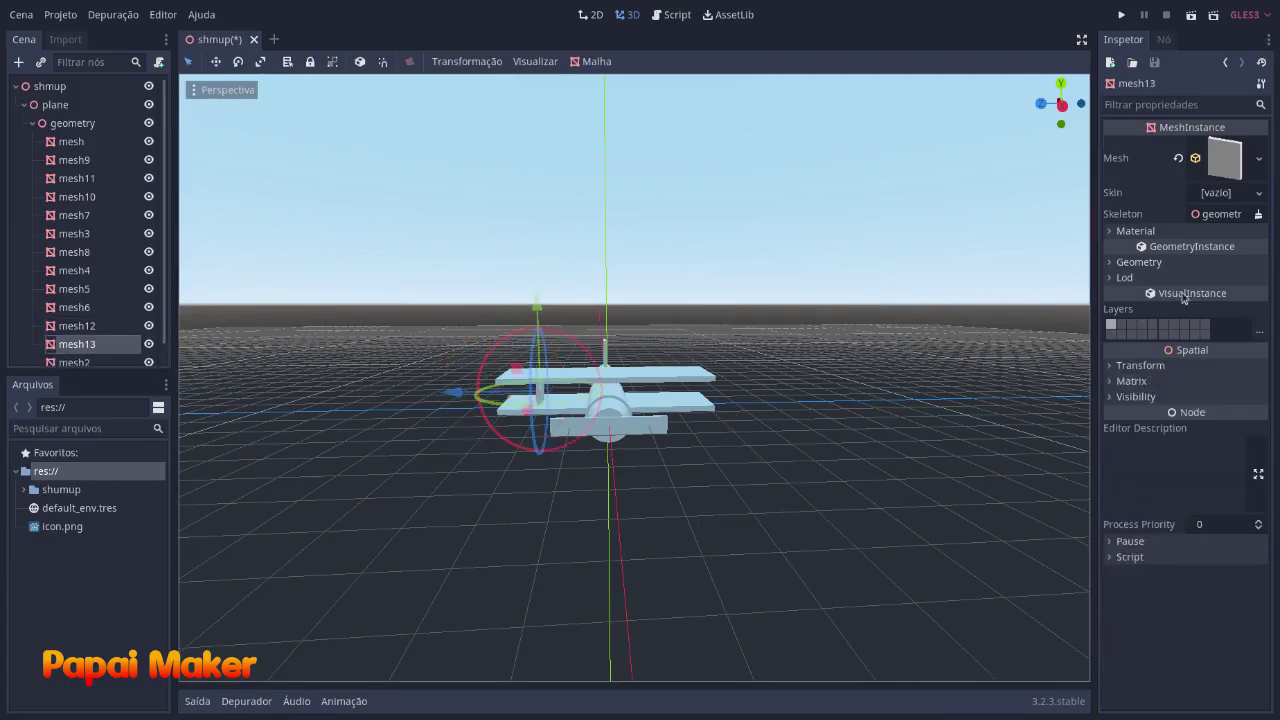
click(1140, 365)
click(1238, 398)
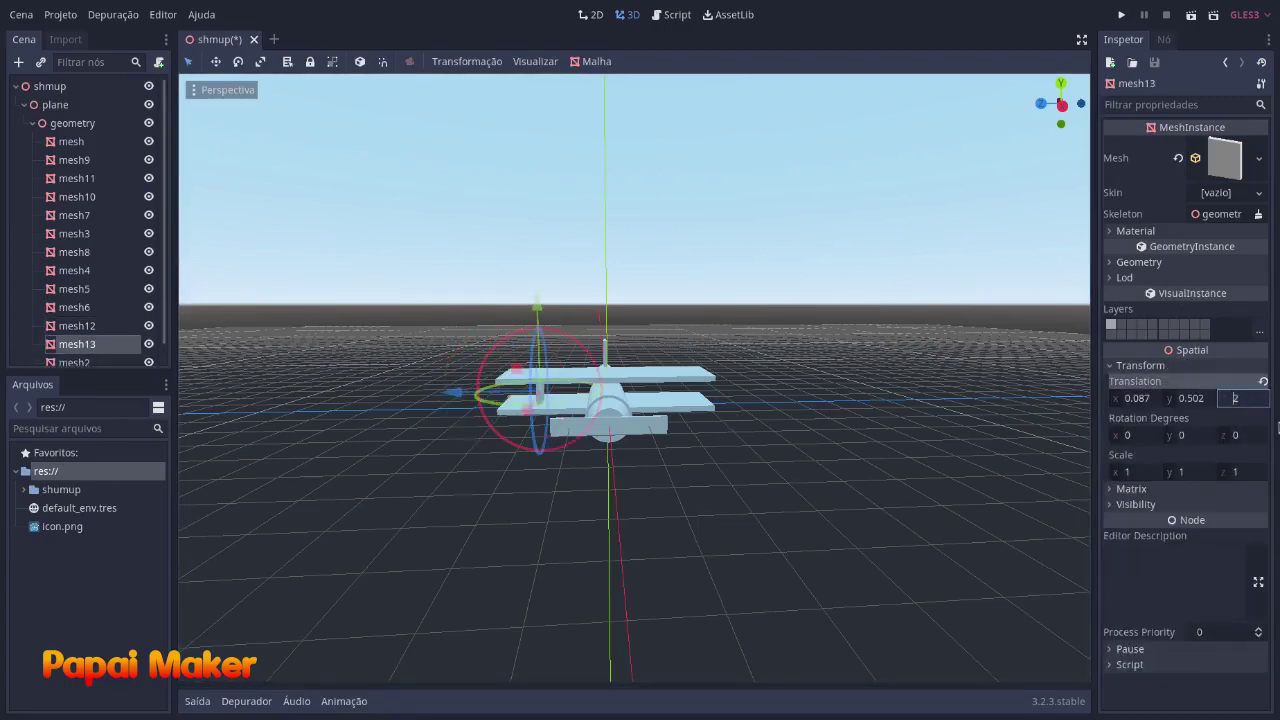
text(1)
key(Return)
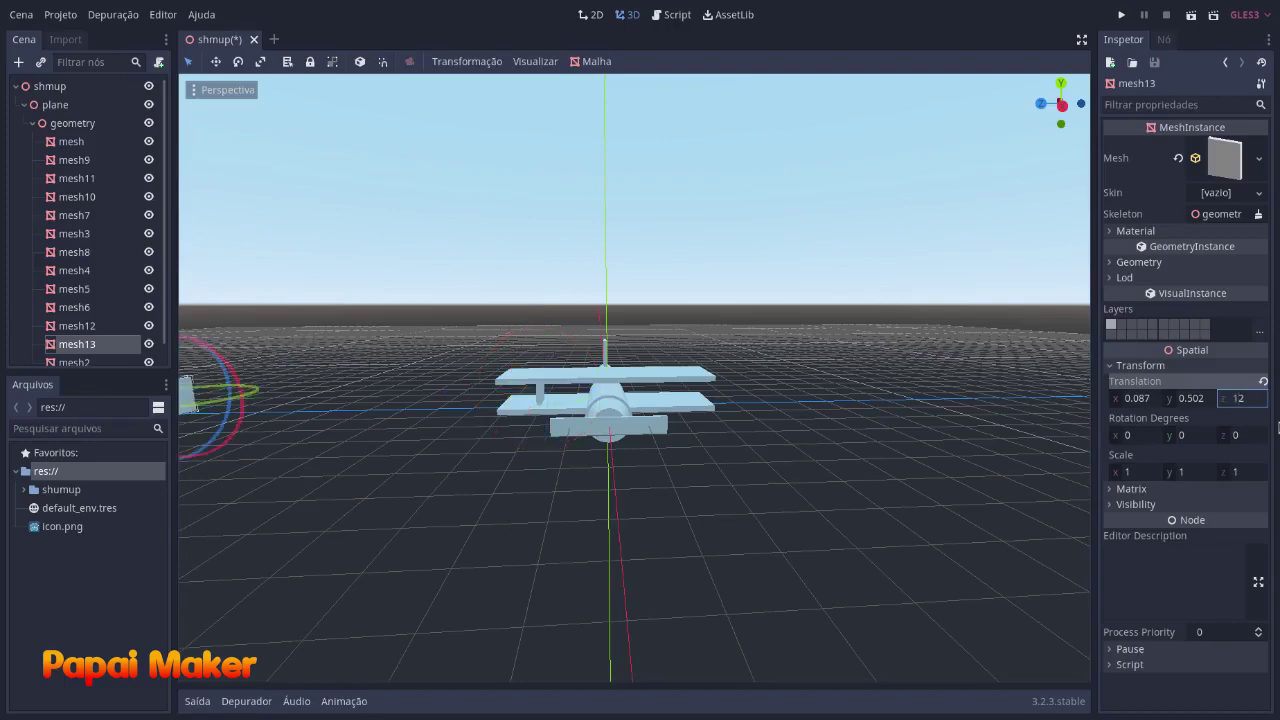
click(1249, 396)
text(-2)
key(Return)
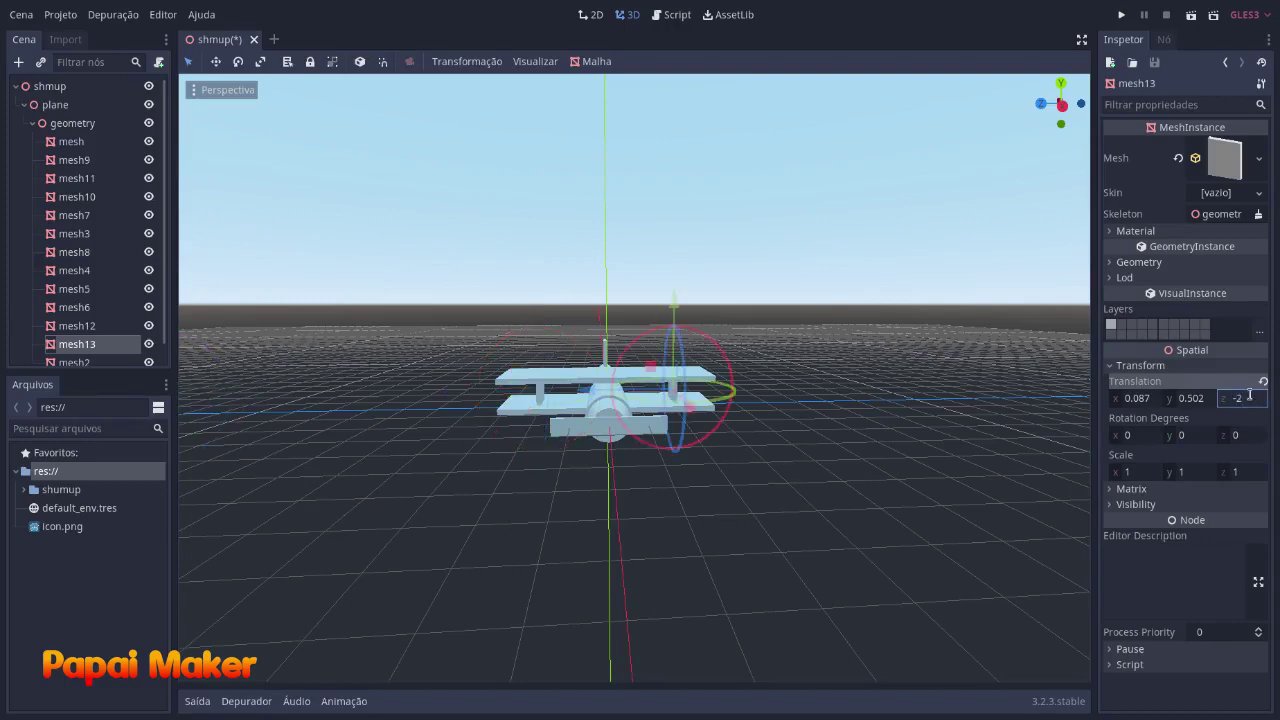
Reduce the height of the tapered rear fuselage cylinder to 2.135.
click(682, 506)
middle_drag(680, 506, 605, 358)
scroll(697, 460, up, 4)
click(605, 358)
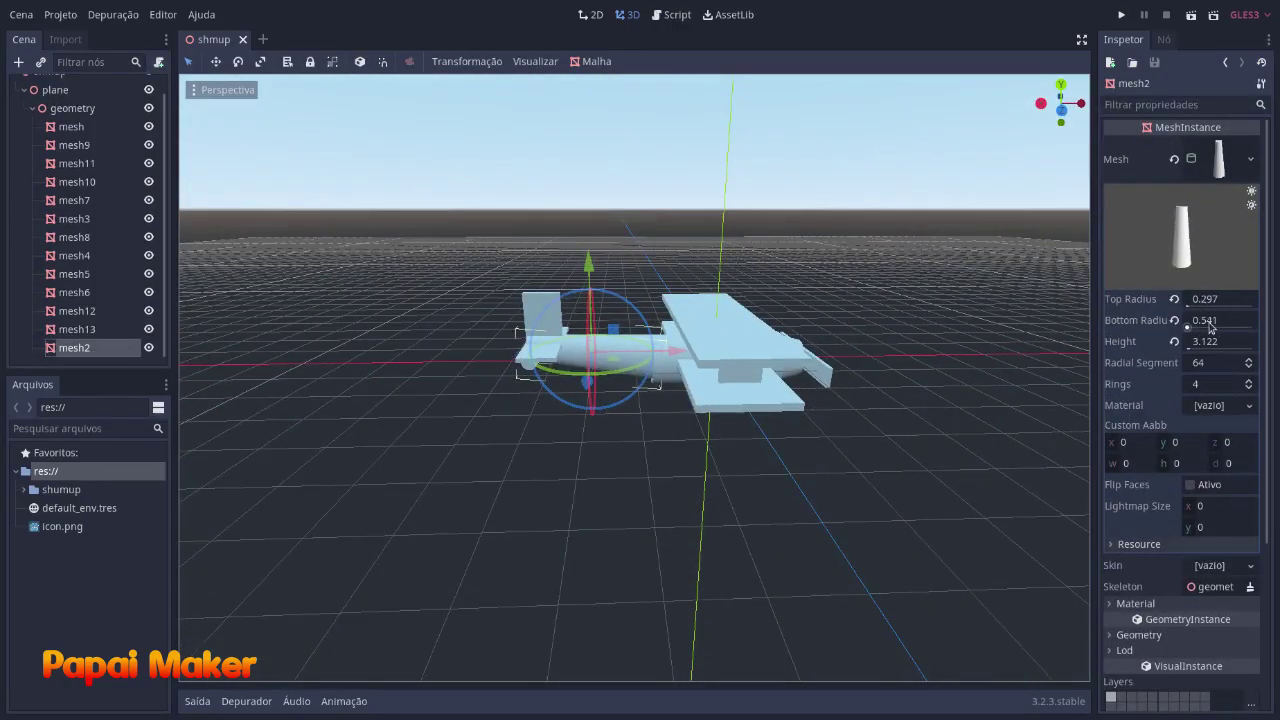
drag(1199, 348, 1195, 348)
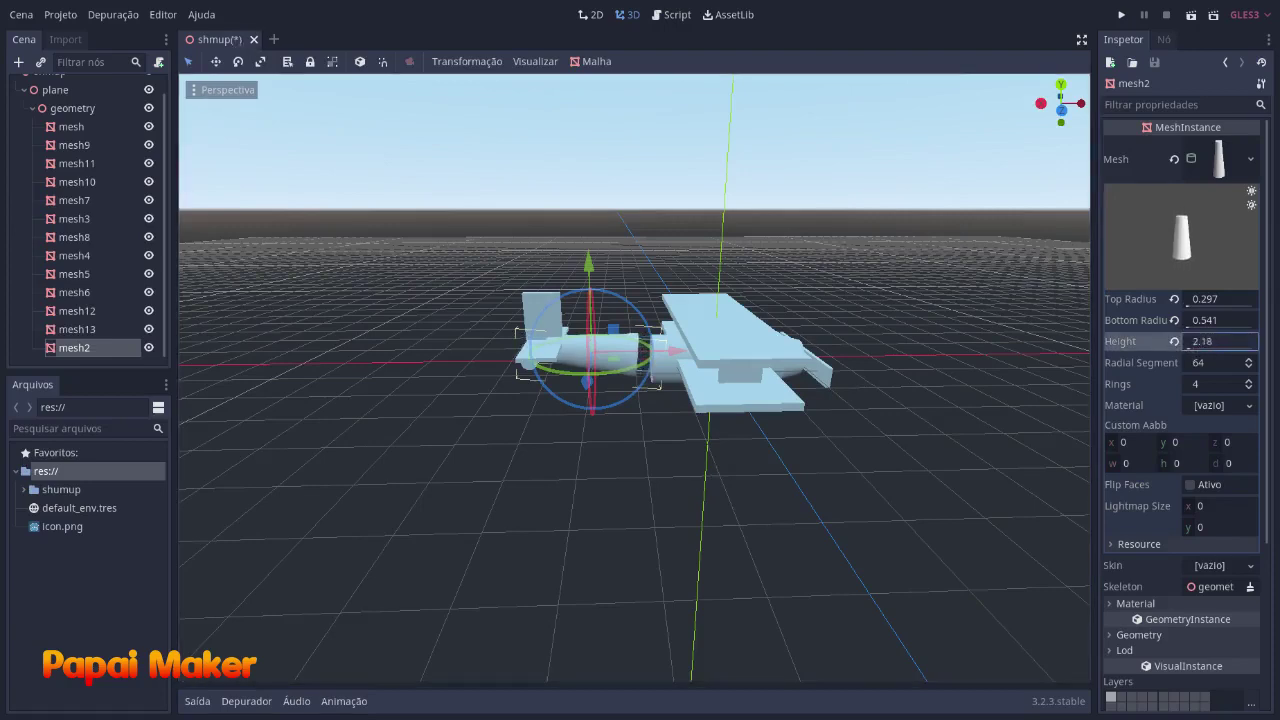
drag(1199, 341, 1195, 341)
Move the rear fuselage section forward about 0.57 along X and down about 0.092 against the main body.
drag(660, 352, 697, 352)
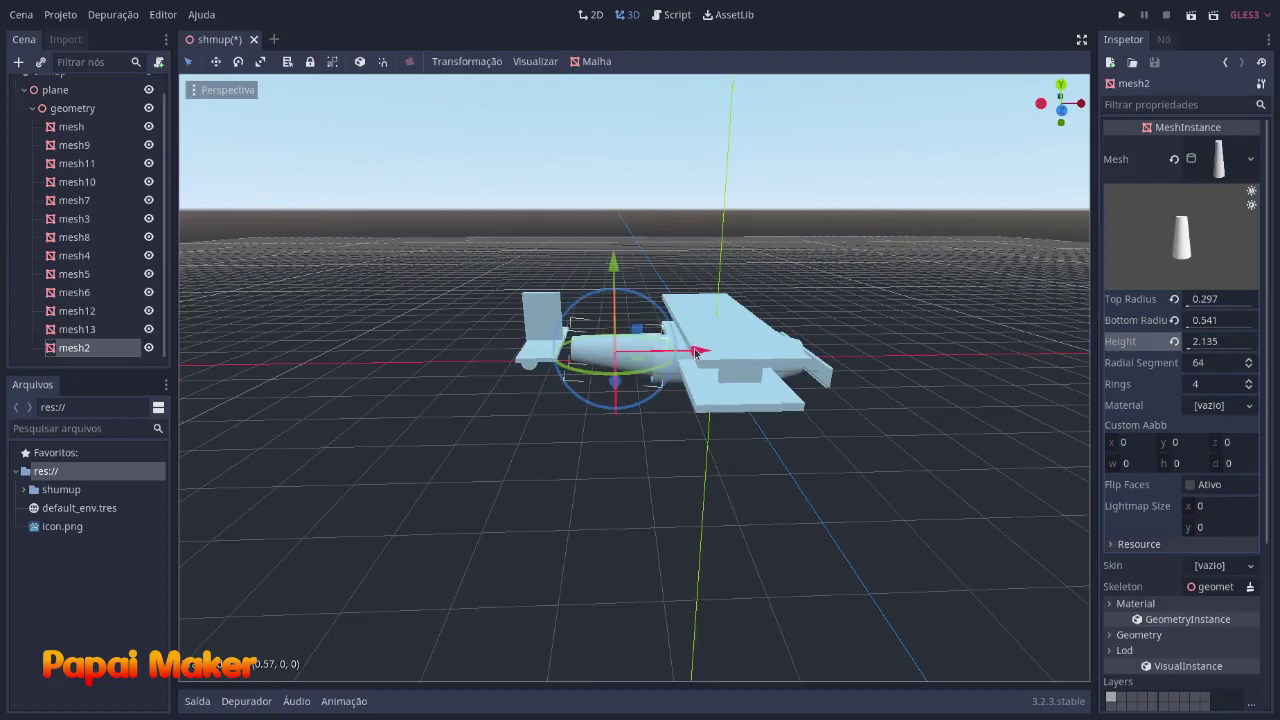
drag(617, 264, 618, 268)
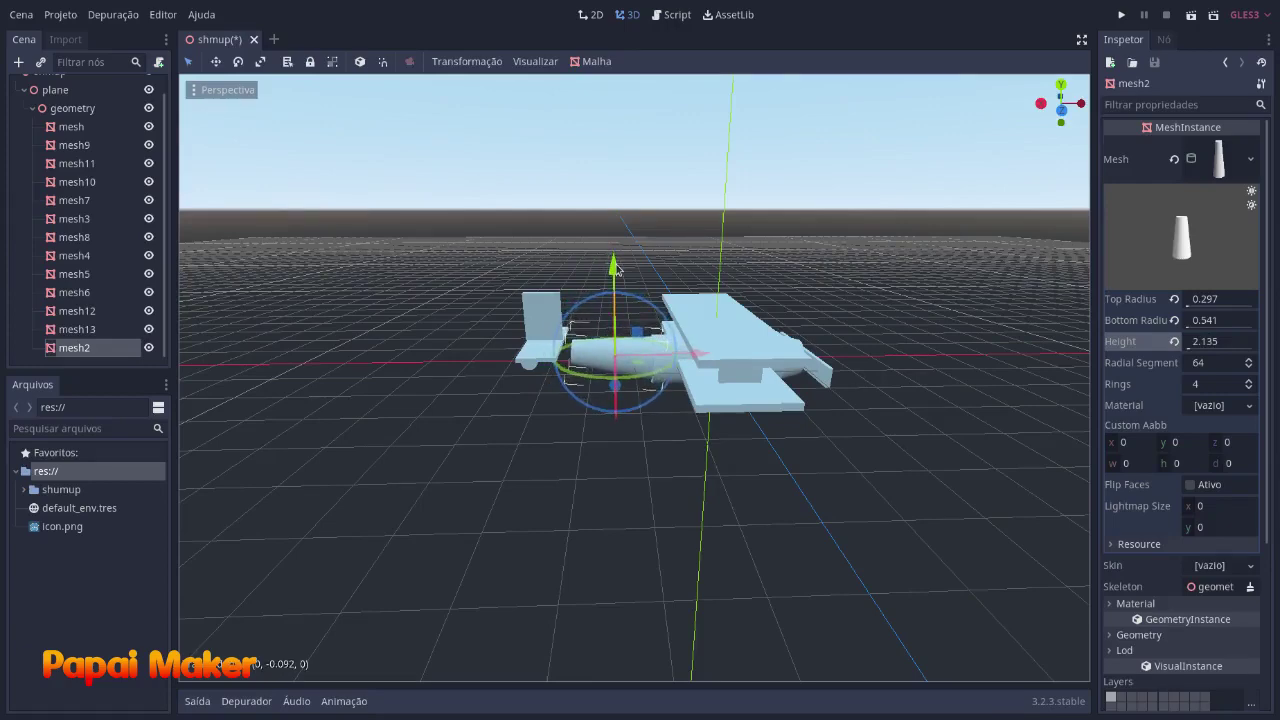
click(558, 484)
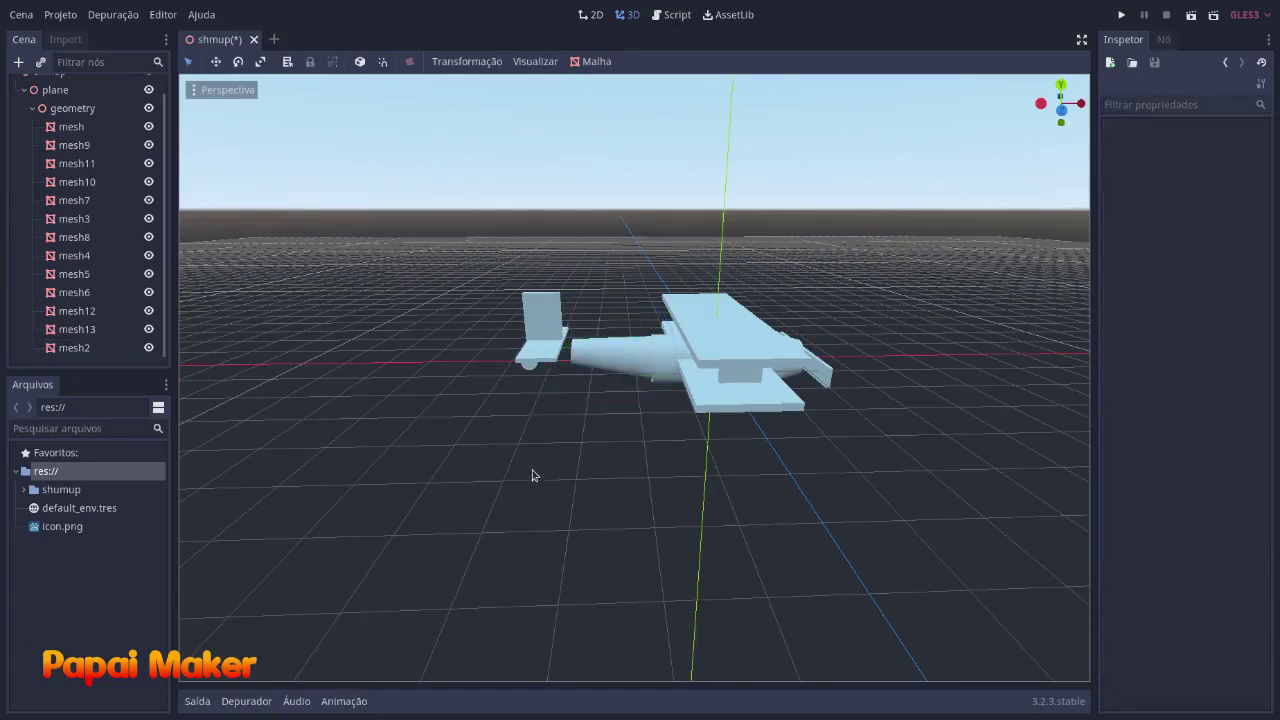
Select the tail wheel, vertical fin and horizontal stabilizer together and move them forward along X onto the shortened rear fuselage.
middle_drag(531, 474, 565, 420)
click(556, 357)
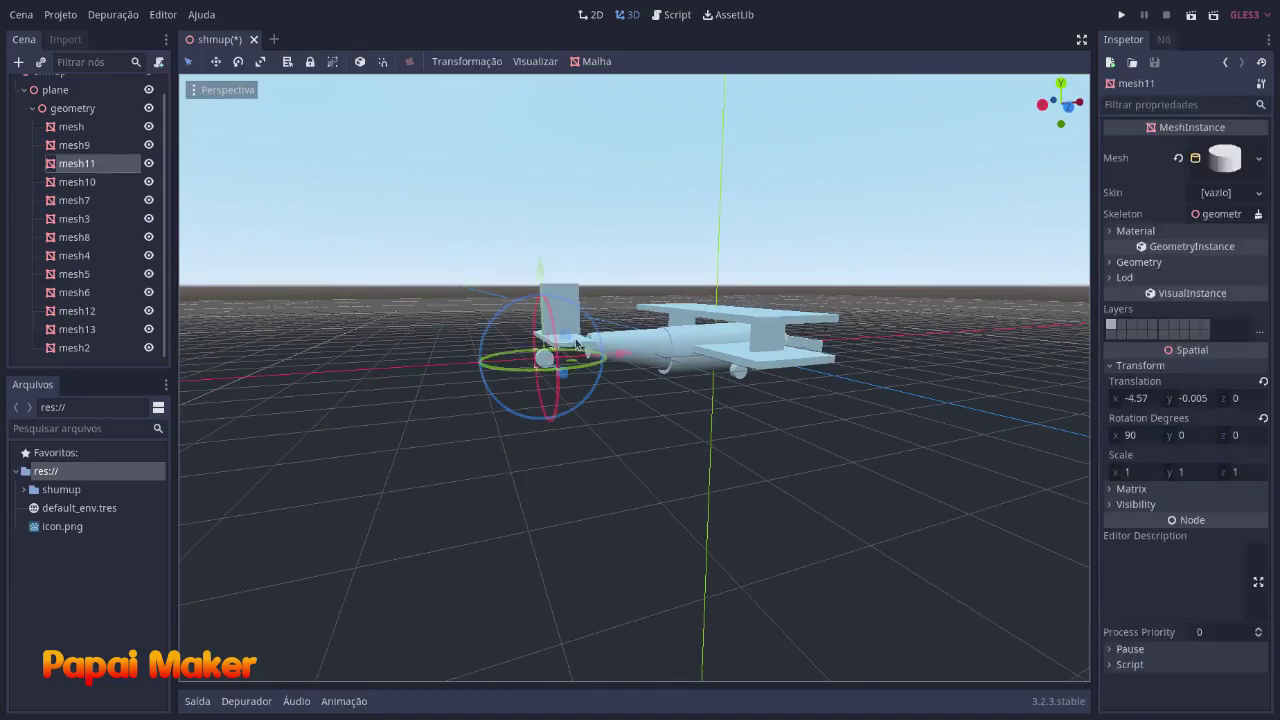
shift+click(572, 295)
middle_drag(572, 295, 555, 340)
scroll(540, 410, up, 3)
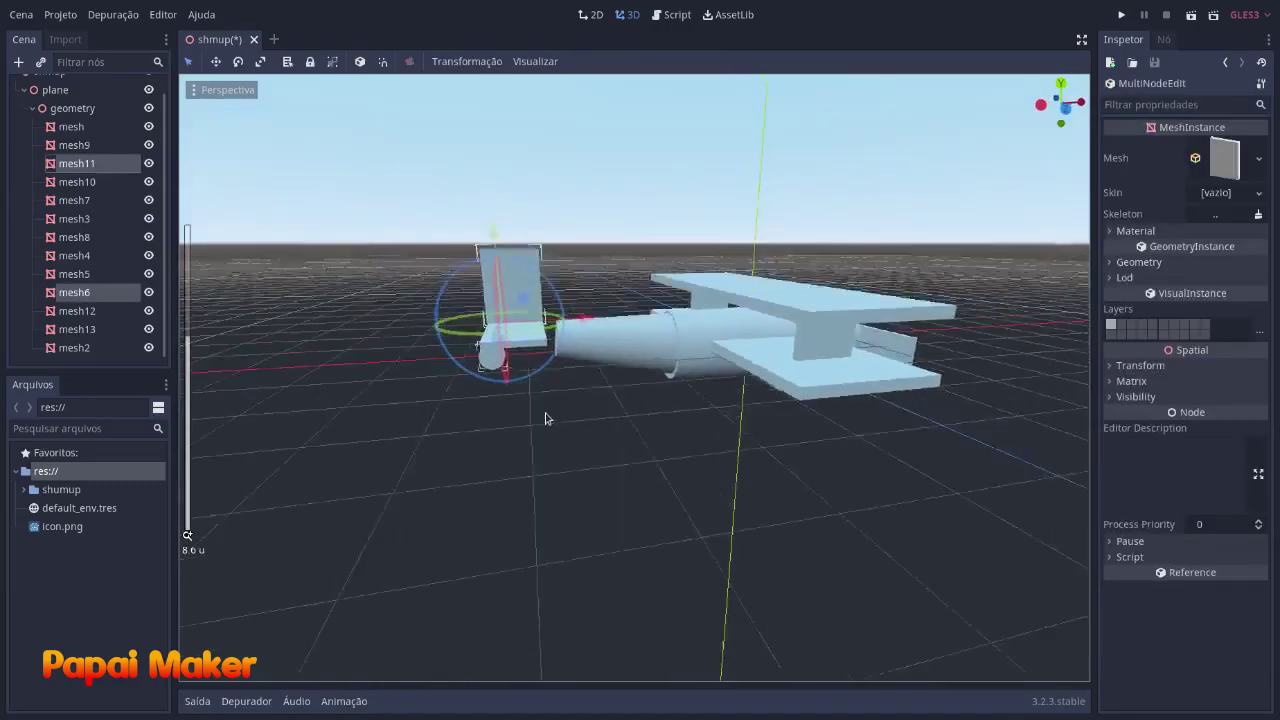
middle_drag(540, 410, 532, 420)
shift+click(536, 418)
drag(578, 353, 650, 355)
click(646, 521)
Reduce the main fuselage cylinder's height to 2.582 and shift it forward along X toward the nose.
middle_drag(646, 521, 662, 346)
click(657, 319)
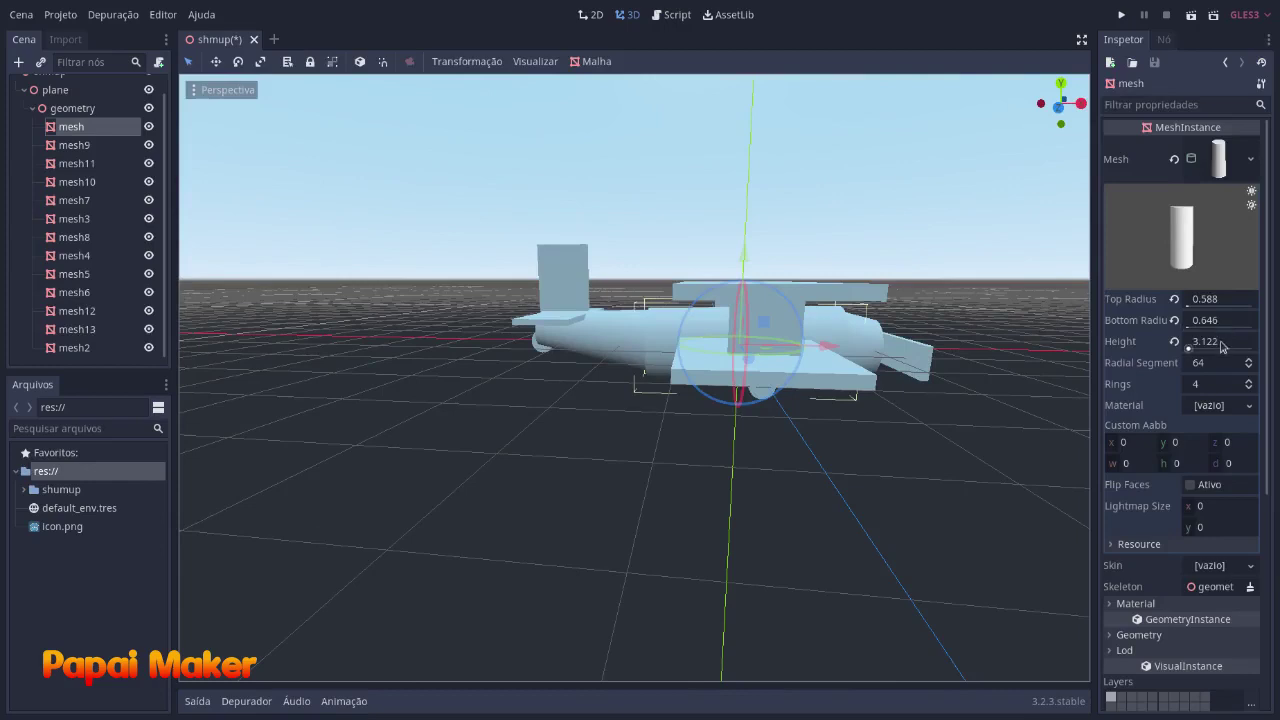
drag(1222, 346, 1198, 346)
drag(824, 345, 826, 341)
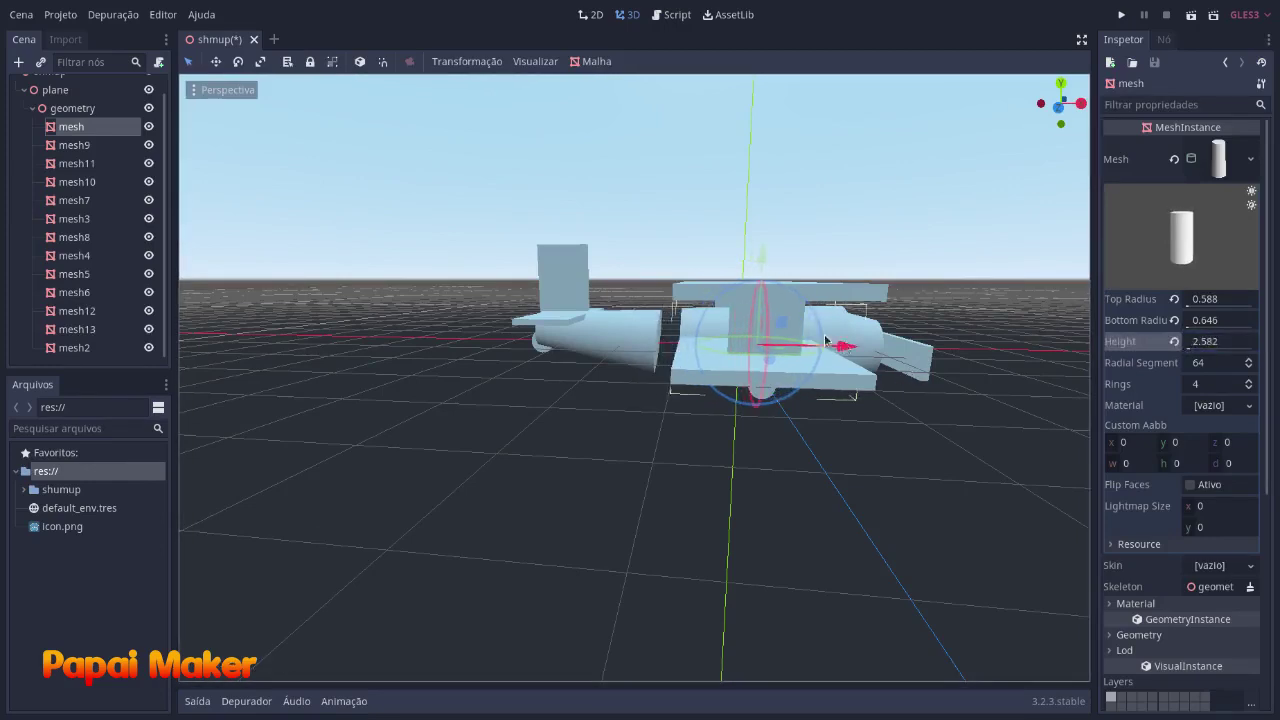
Set the rear fuselage section's height to 2.379 and move it forward about 0.297 along X to close the gap.
click(641, 337)
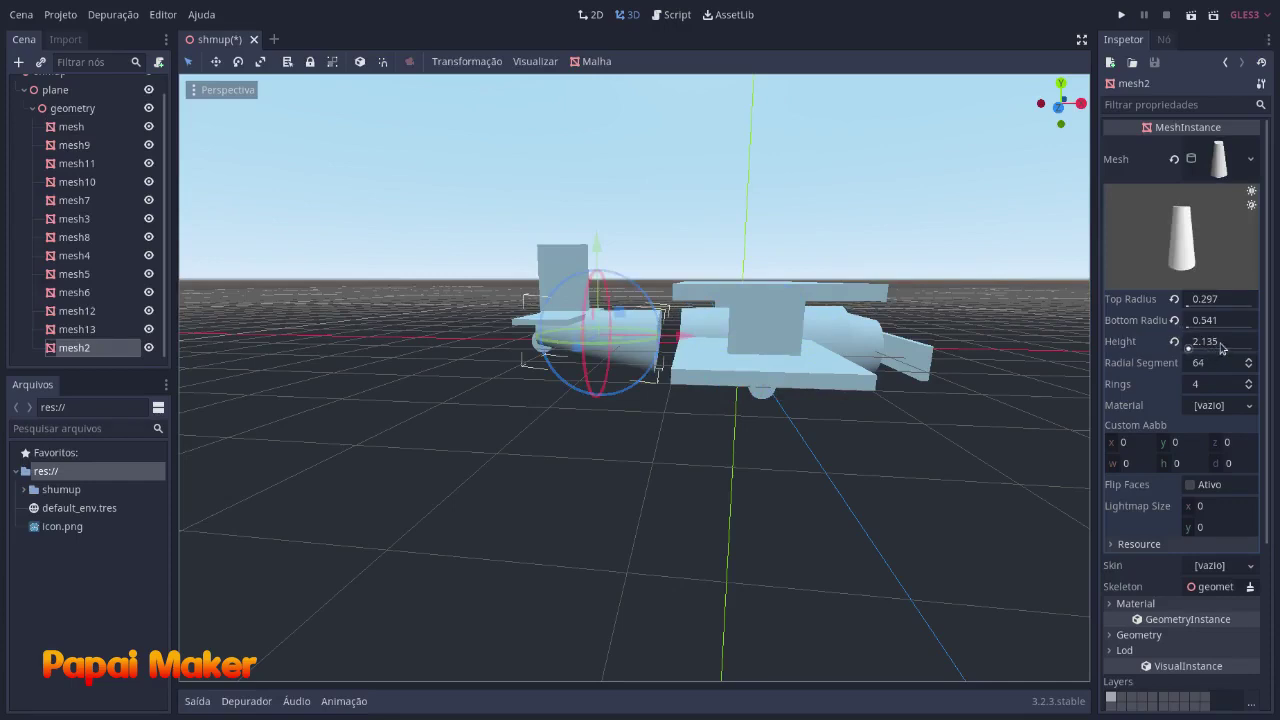
mouse_move(1221, 348)
mouse_down()
mouse_move(1200, 348)
mouse_move(1240, 345)
mouse_up()
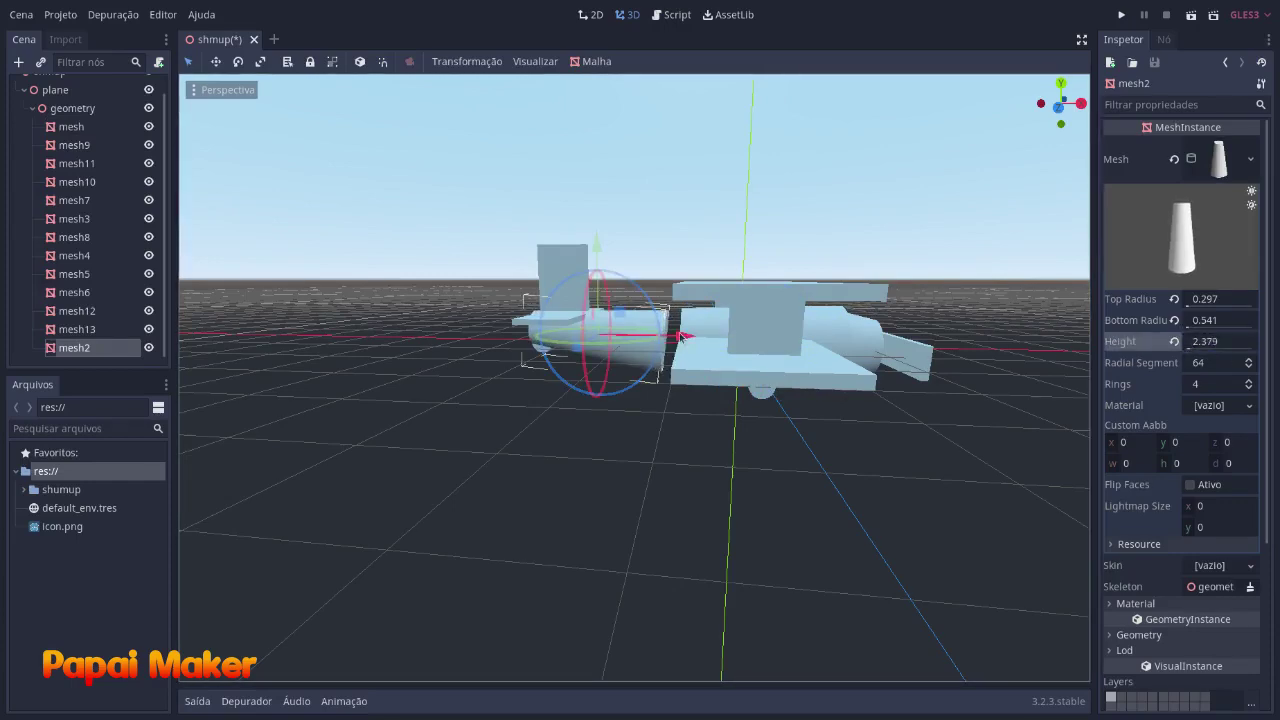
drag(682, 337, 698, 337)
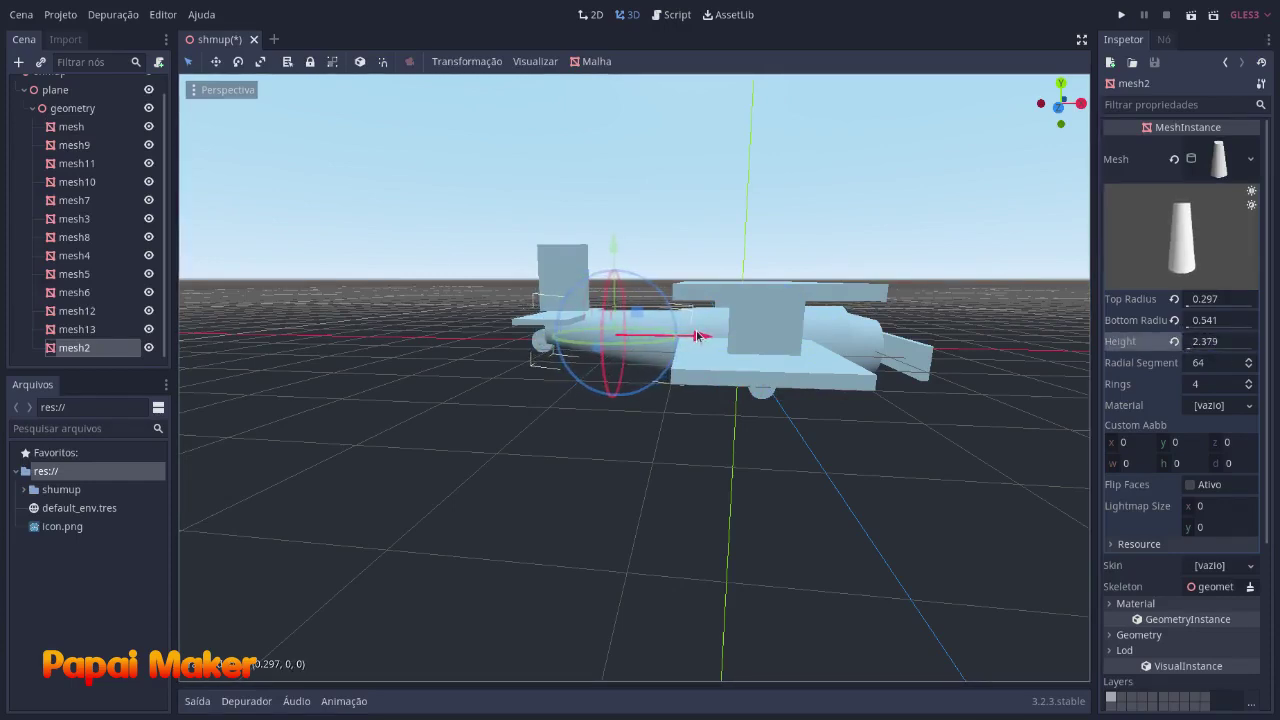
click(697, 390)
middle_drag(697, 390, 775, 398)
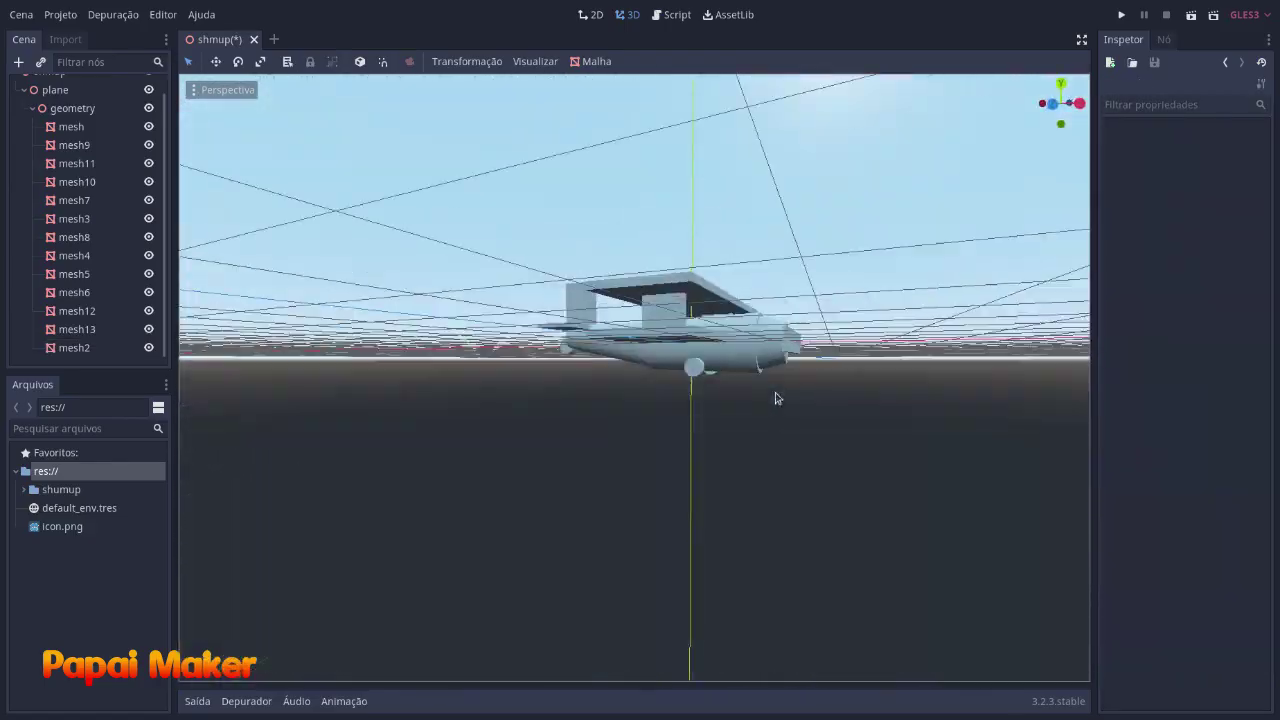
Select the upper wing, lower wing and struts together and shift them slightly forward along X.
click(674, 337)
middle_drag(674, 337, 668, 400)
shift+click(668, 402)
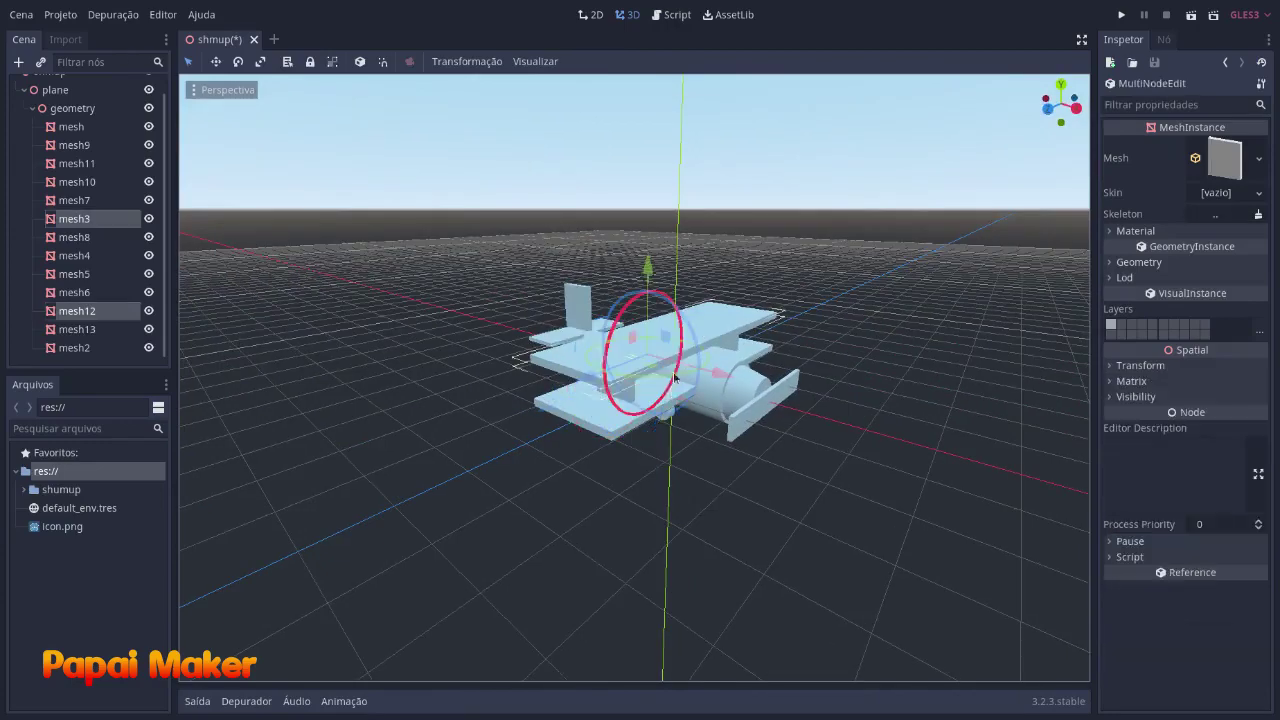
shift+click(605, 433)
drag(716, 385, 730, 394)
click(891, 401)
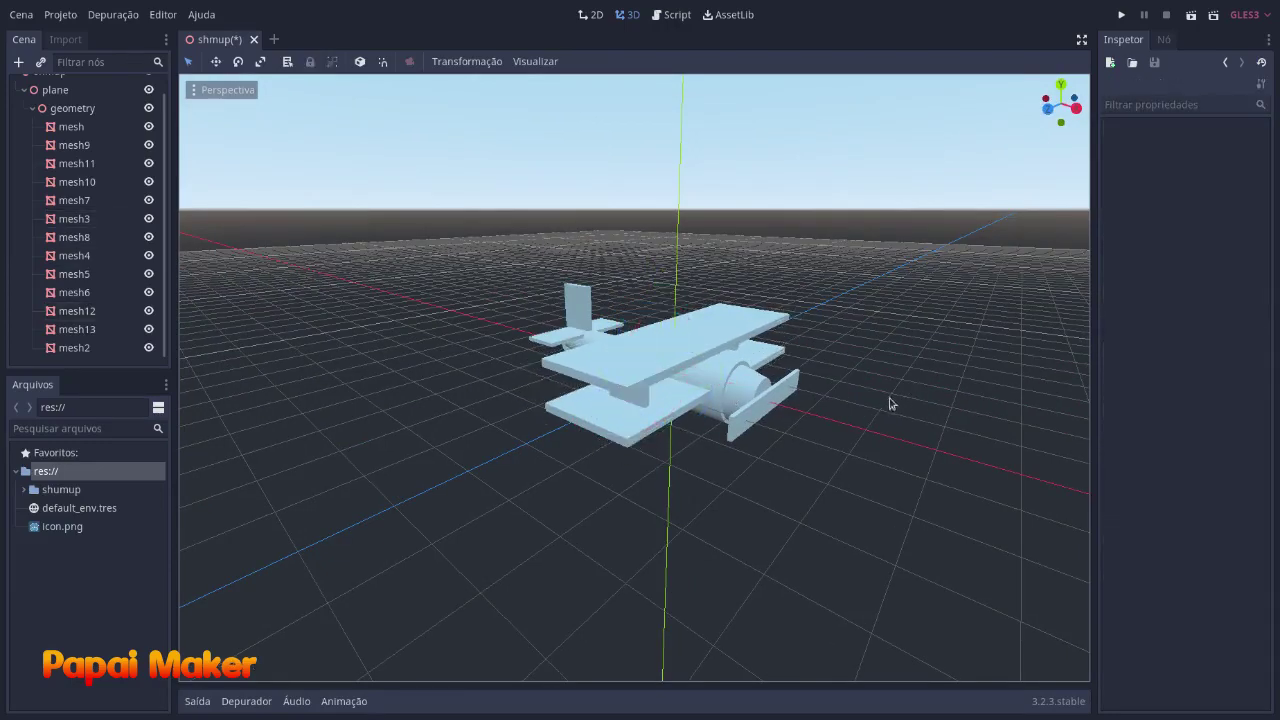
Select the two front wheels together and move them forward about 0.517 along X beneath the fuselage.
middle_drag(891, 401, 612, 394)
click(712, 397)
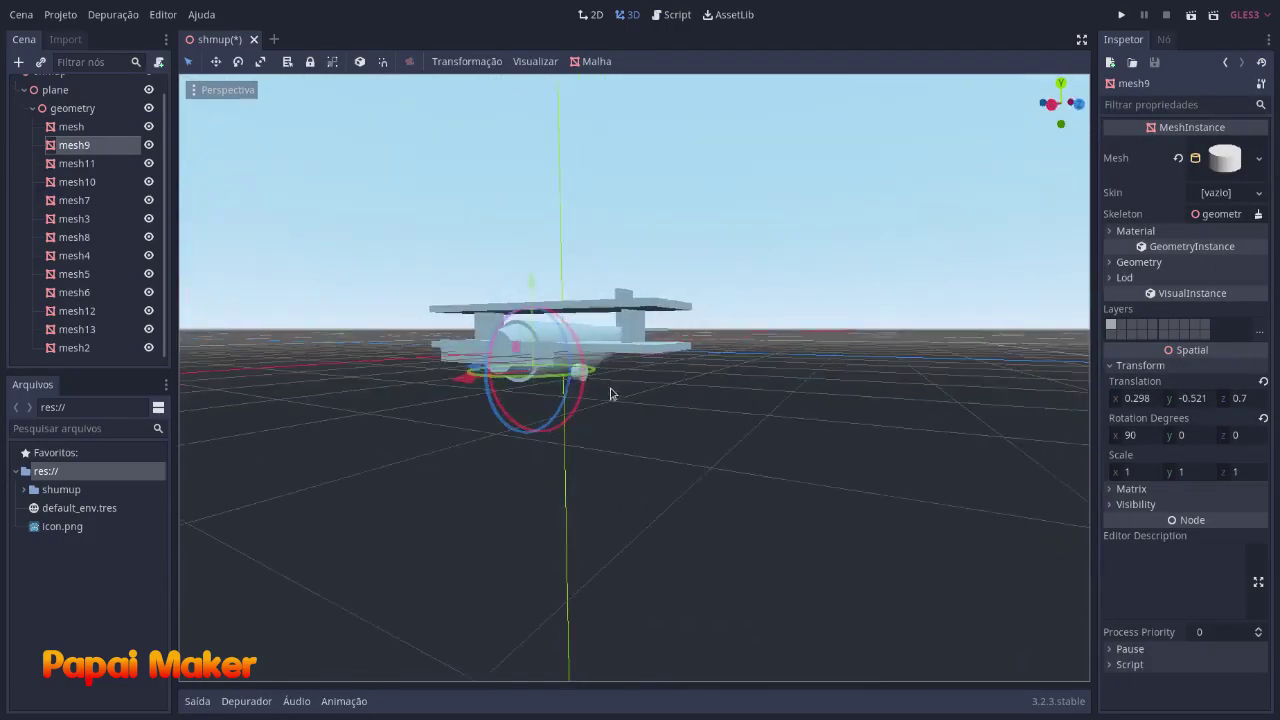
scroll(587, 381, up, 8)
shift+click(519, 367)
middle_drag(519, 367, 737, 409)
scroll(736, 409, down, 6)
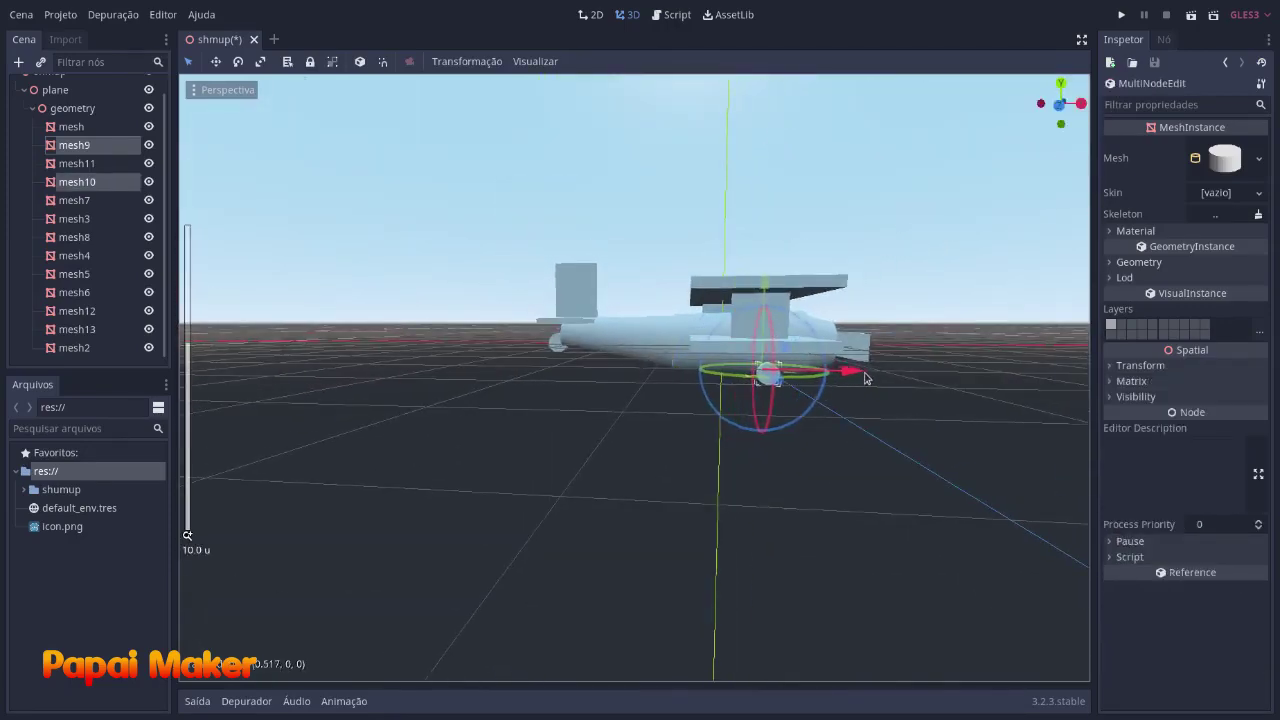
click(910, 423)
Lengthen the wings by setting the shared wing mesh's Z size to 7.036, and save the scene.
middle_drag(903, 420, 717, 463)
click(706, 374)
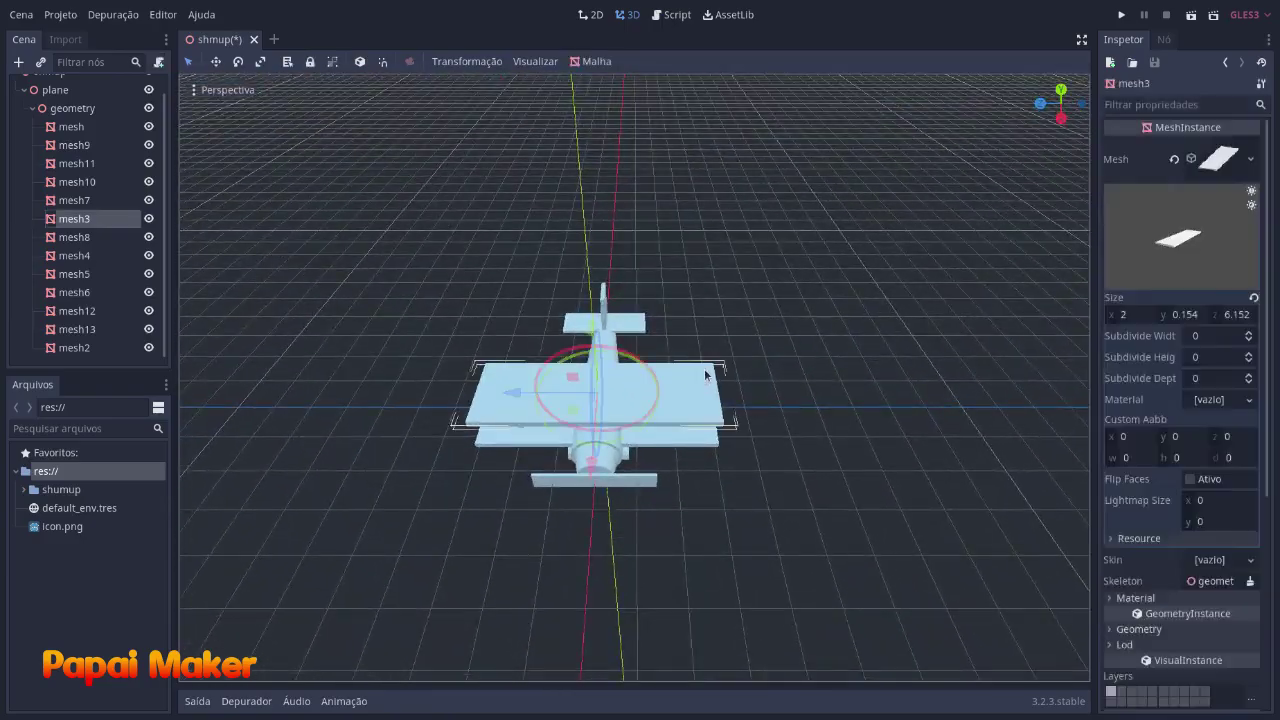
middle_drag(706, 374, 763, 356)
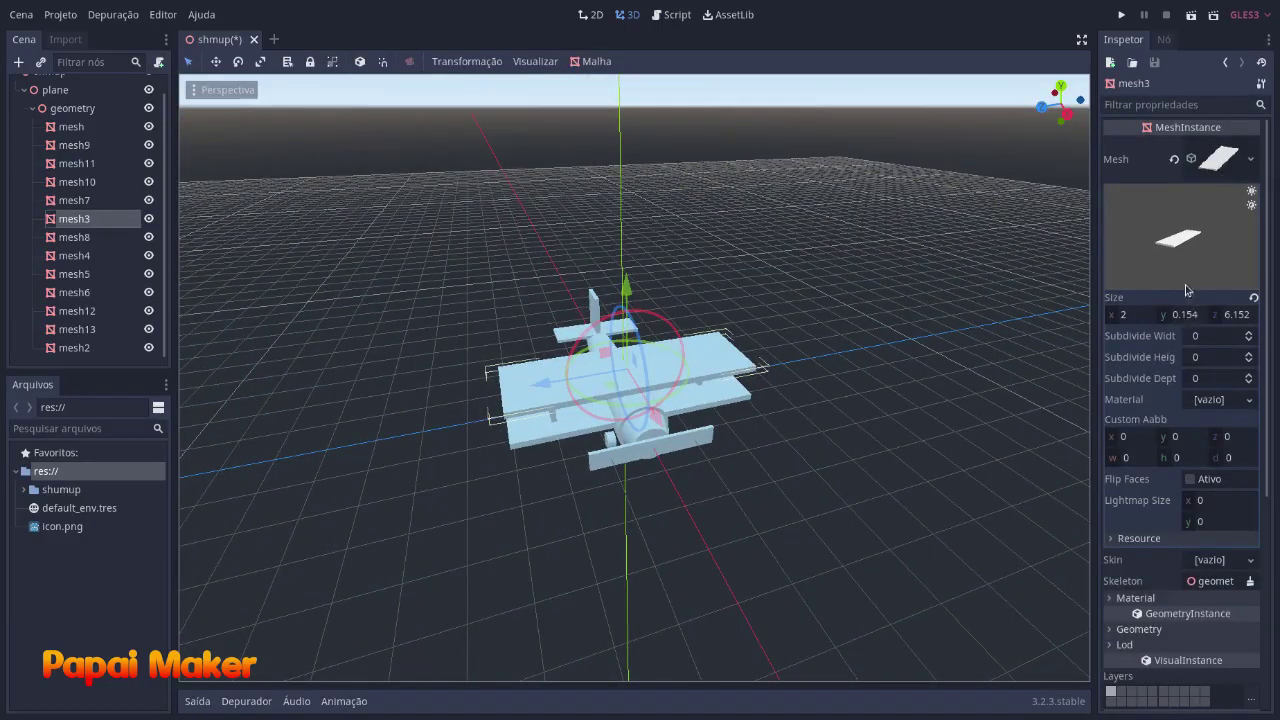
drag(1229, 318, 1245, 318)
click(671, 486)
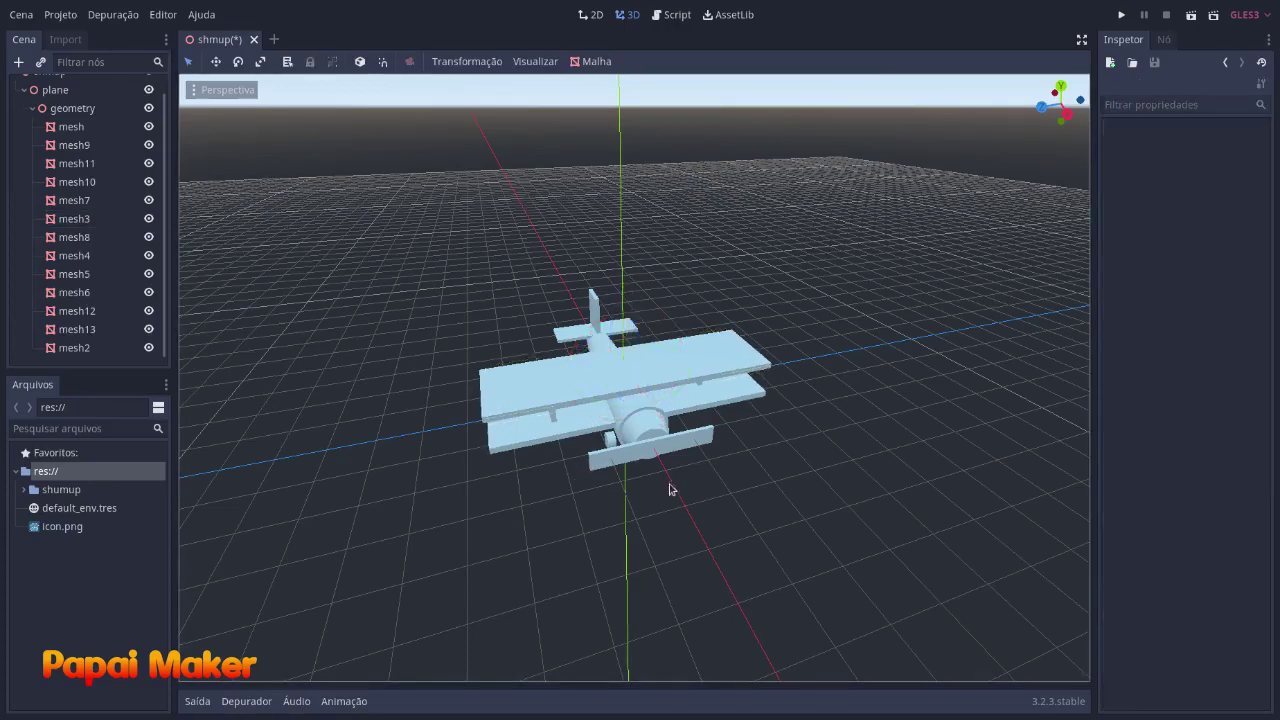
middle_drag(671, 486, 783, 456)
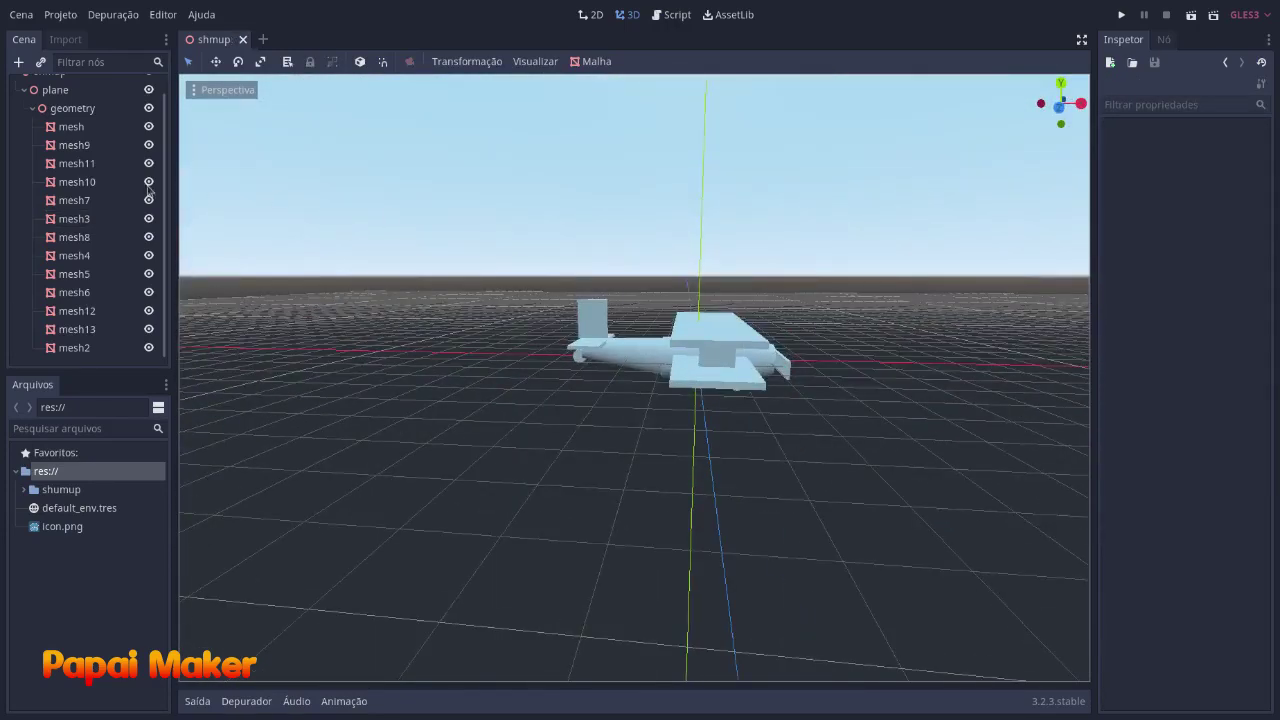
Examine the biplane's nose cone, wings and side profile from several angles, close up and from a distance.
click(31, 108)
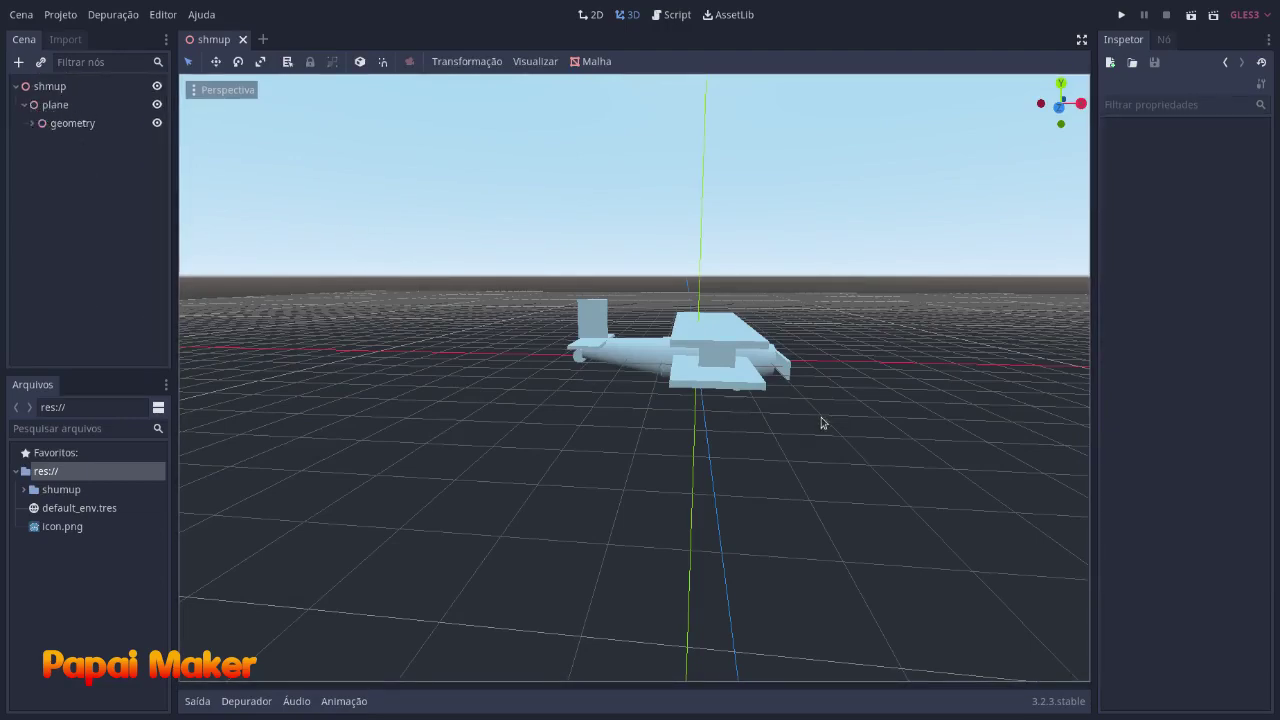
middle_drag(822, 423, 722, 420)
scroll(690, 415, up, 5)
click(902, 373)
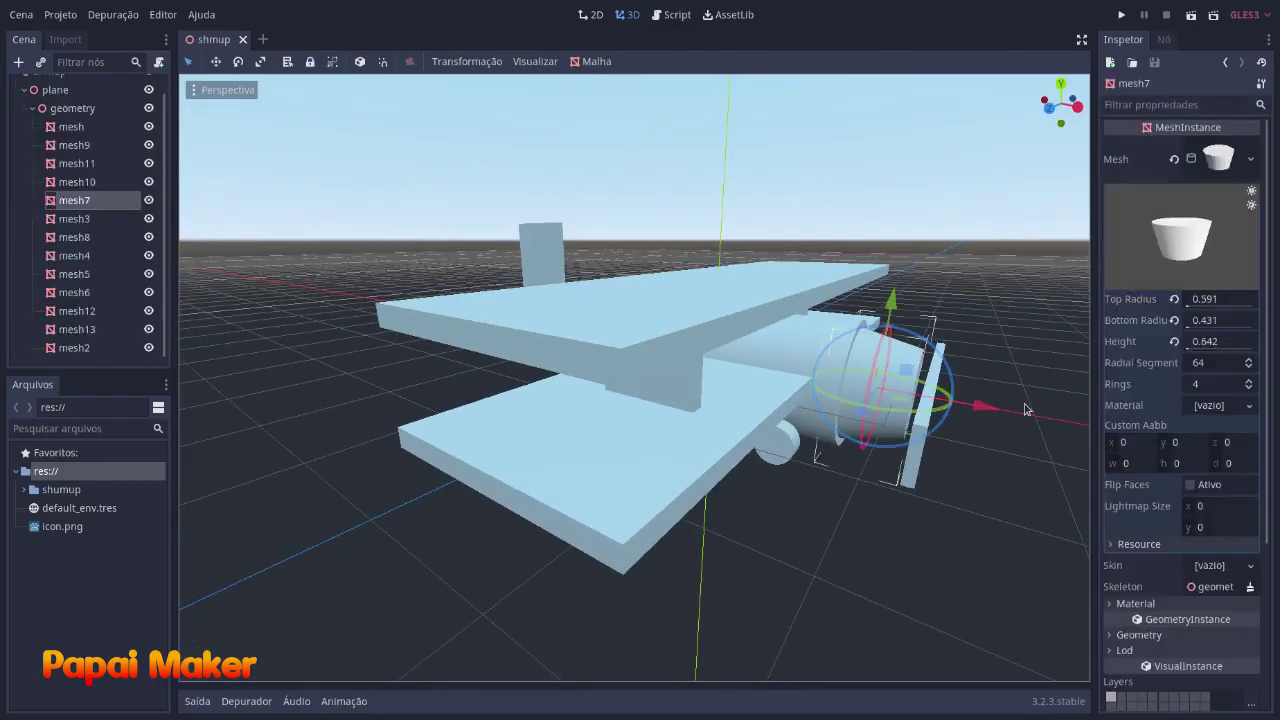
middle_drag(1027, 384, 943, 401)
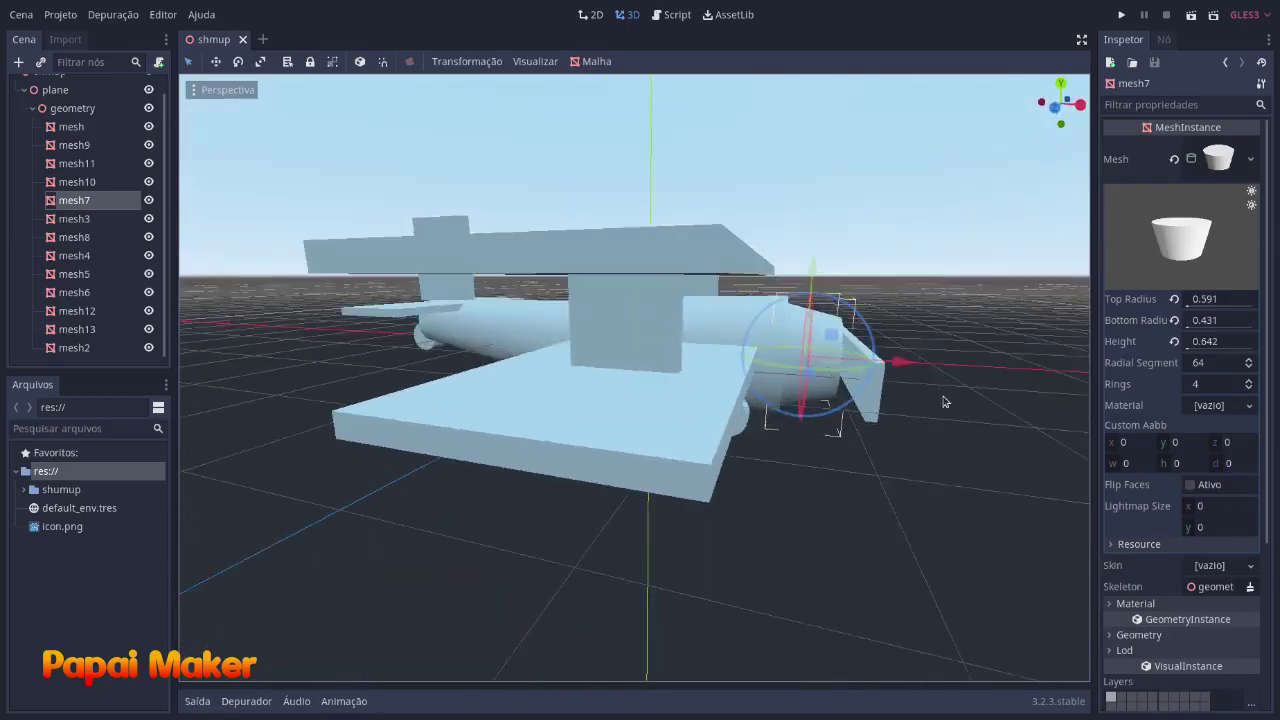
scroll(948, 424, down, 9)
click(949, 426)
middle_drag(715, 415, 633, 444)
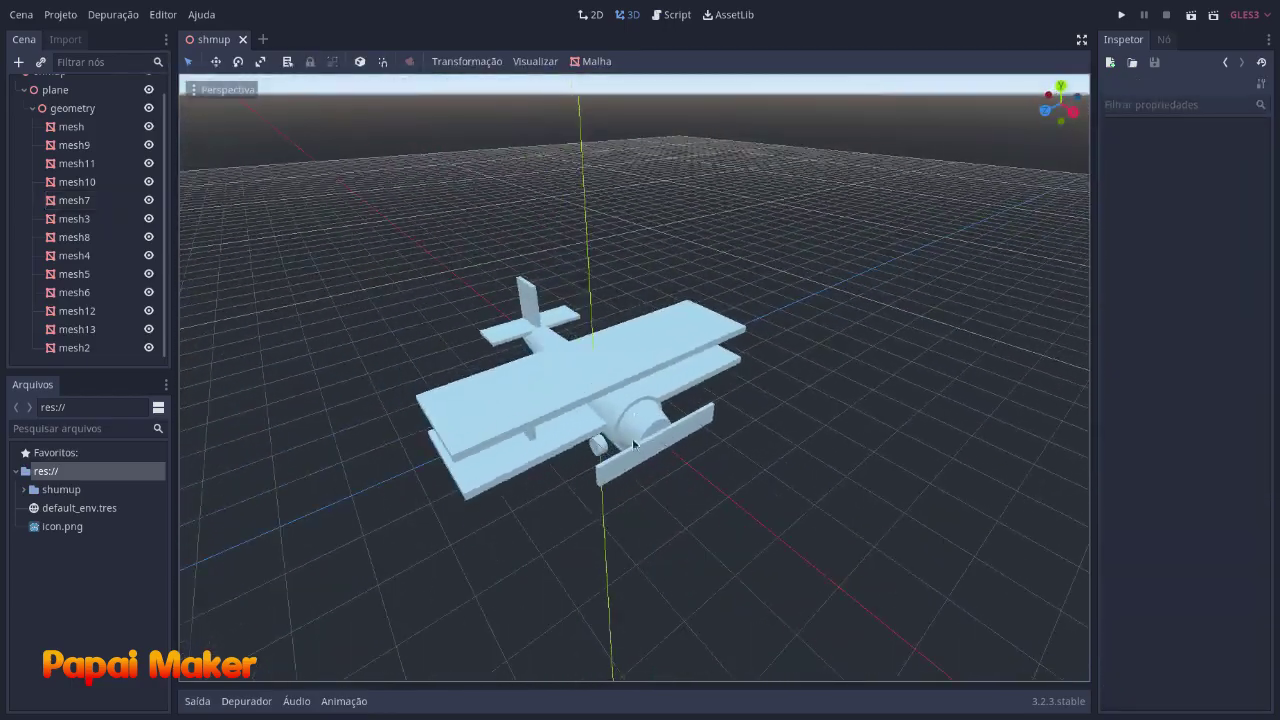
click(593, 360)
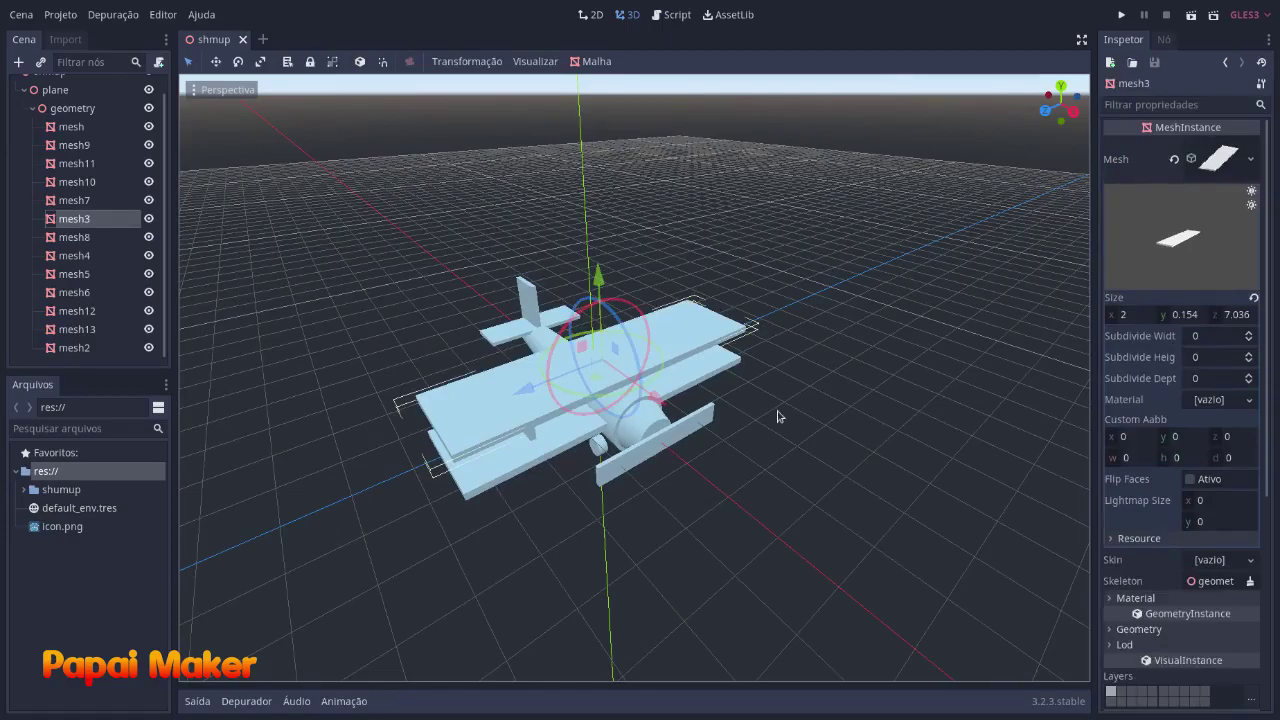
scroll(778, 415, down, 5)
scroll(777, 414, up, 6)
middle_drag(777, 414, 871, 471)
click(860, 387)
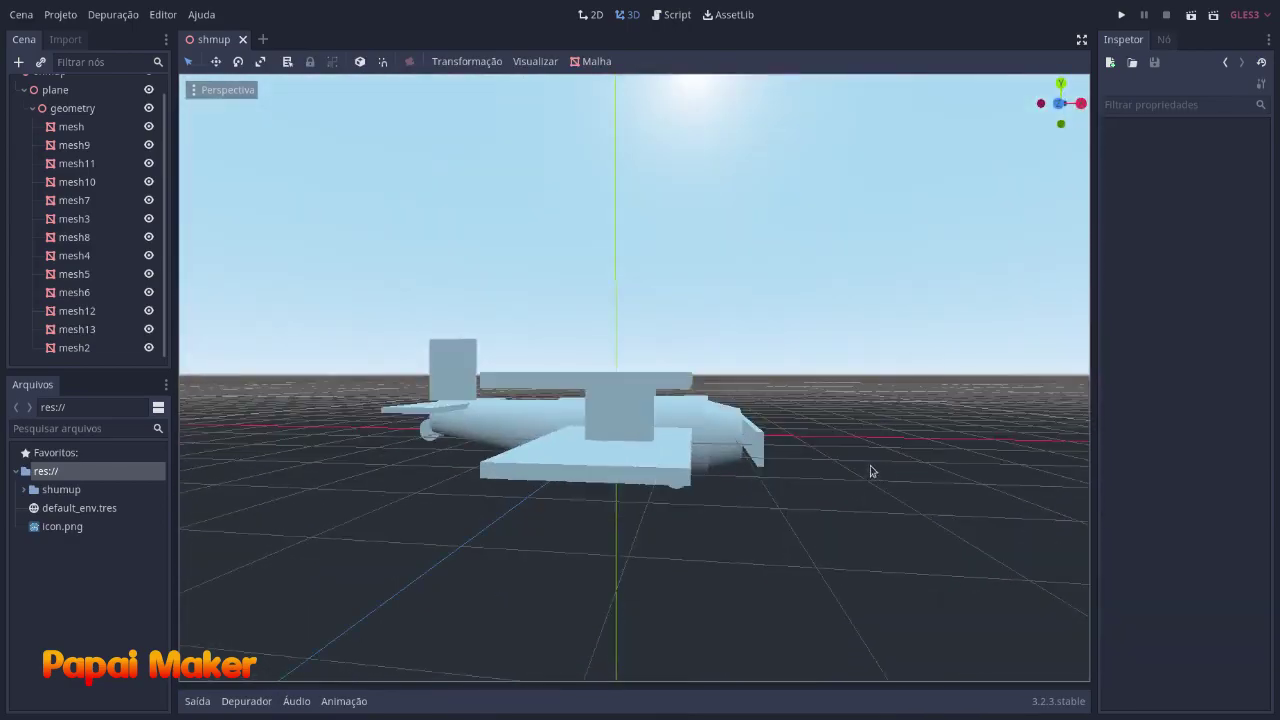
Collapse the geometry node in the scene tree and view the whole biplane from above and the side.
click(32, 108)
middle_drag(882, 345, 743, 398)
scroll(754, 404, down, 5)
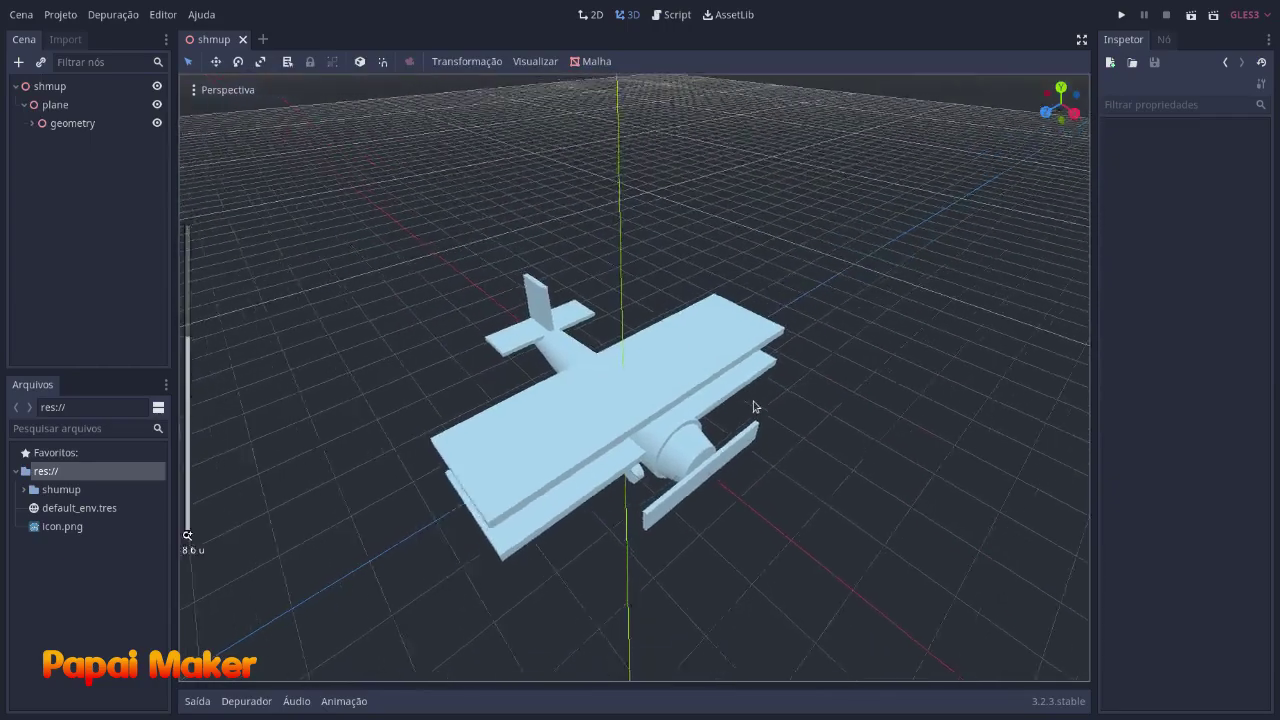
middle_drag(754, 404, 779, 378)
scroll(820, 399, down, 7)
scroll(819, 401, down, 3)
Try moving the whole biplane vertically through its parent plane node, and return it to the origin.
click(80, 108)
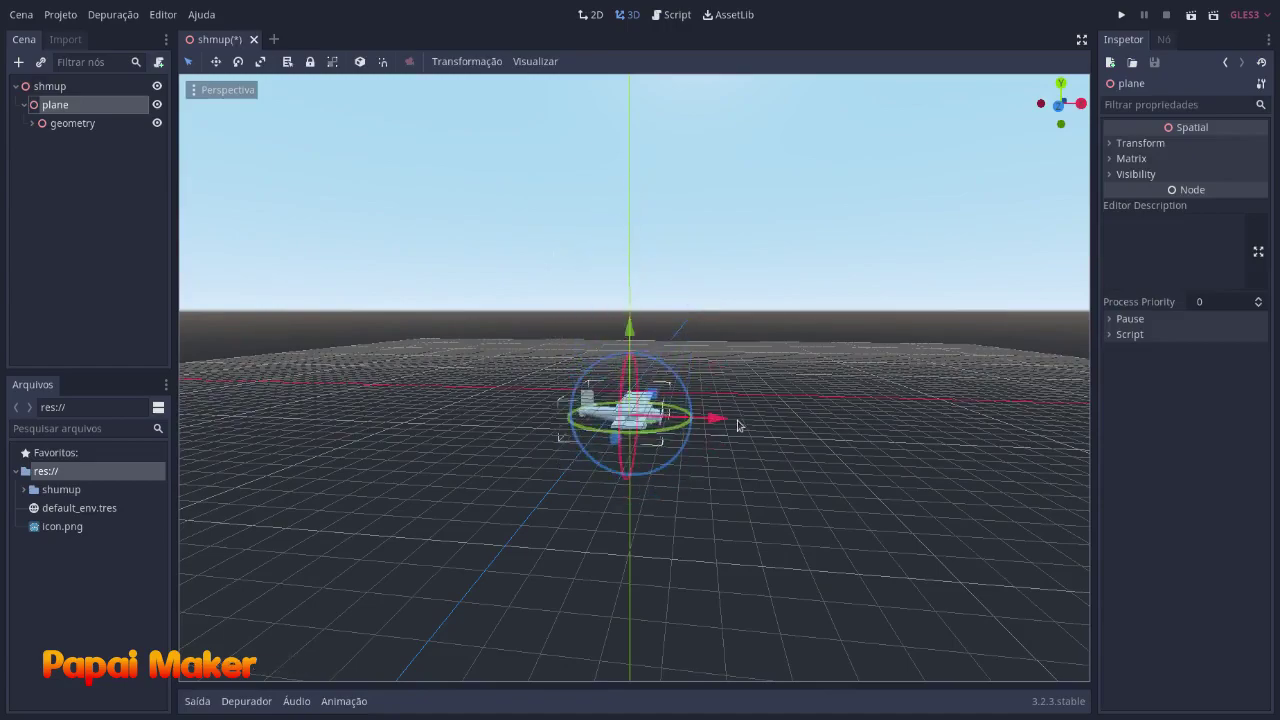
drag(810, 420, 865, 344)
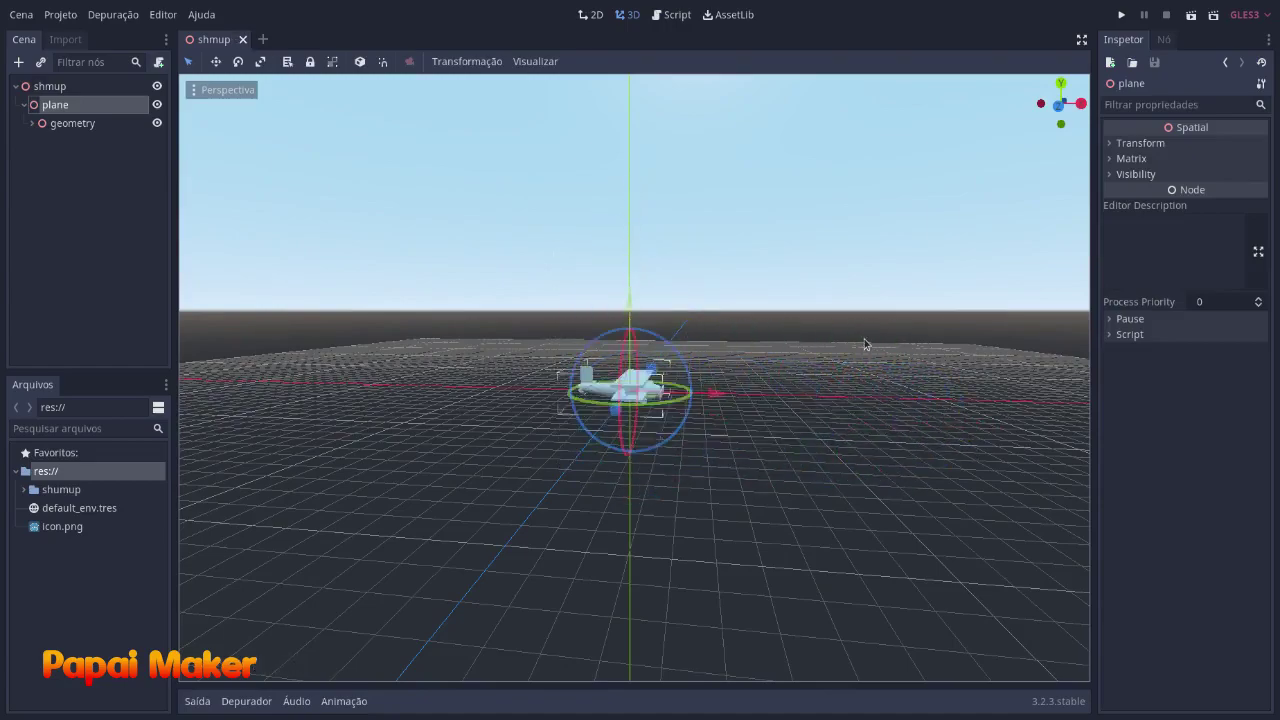
click(773, 412)
scroll(780, 431, up, 5)
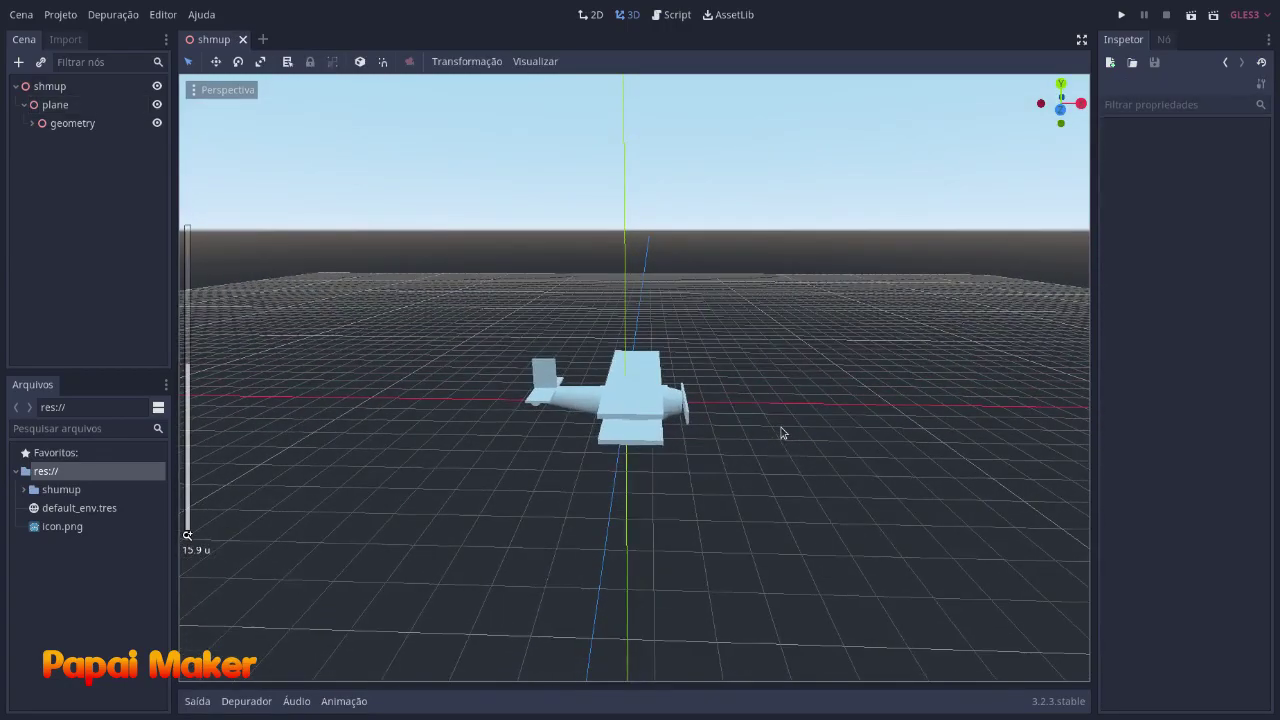